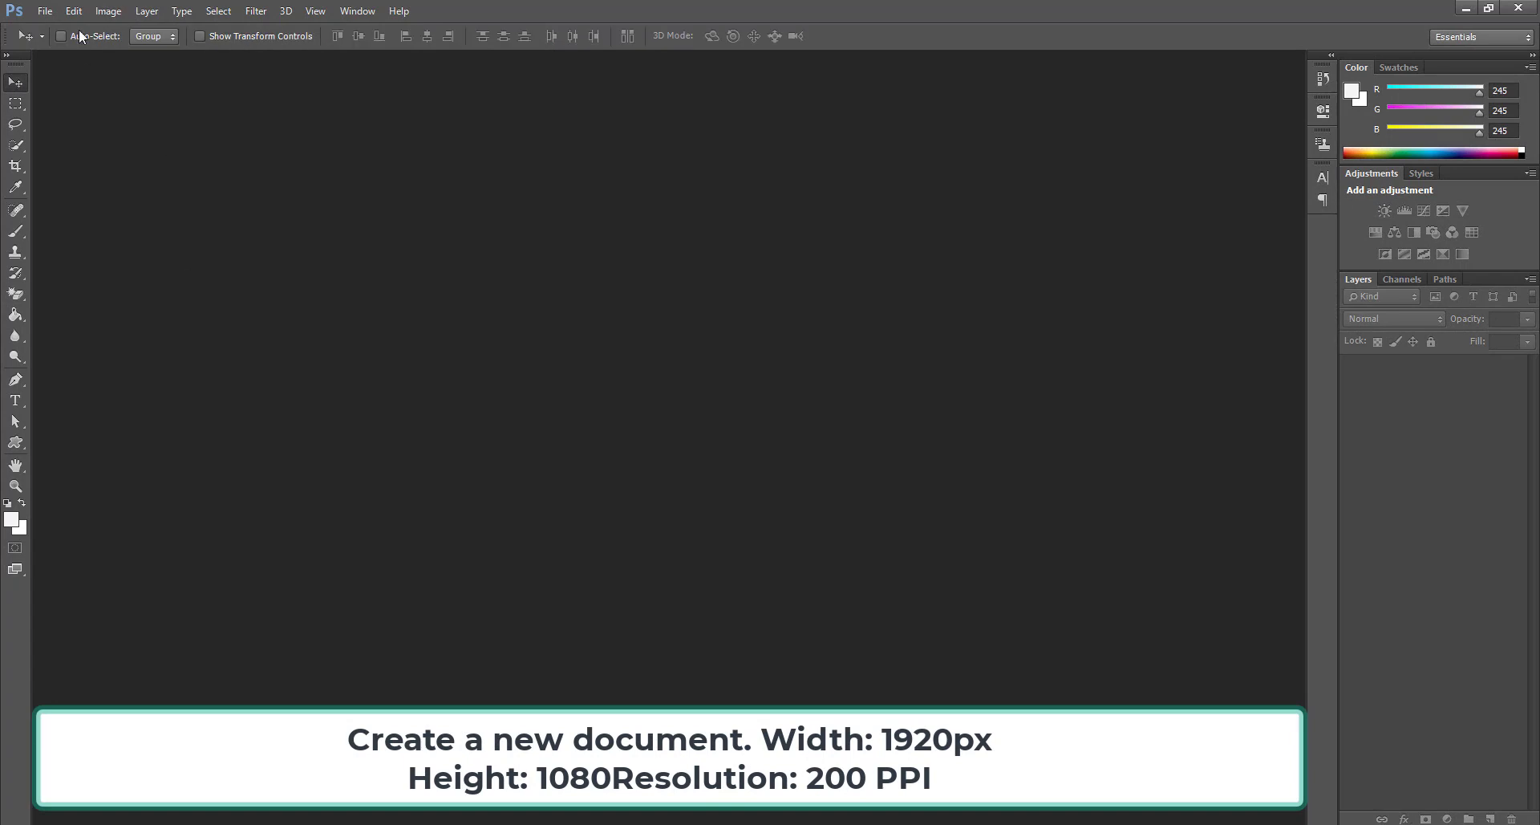
Create a new document 1920 px wide and 1080 px high at 200 pixels per inch
left_click(45, 11)
left_click(58, 25)
double_click(737, 286)
key("BackSpace")
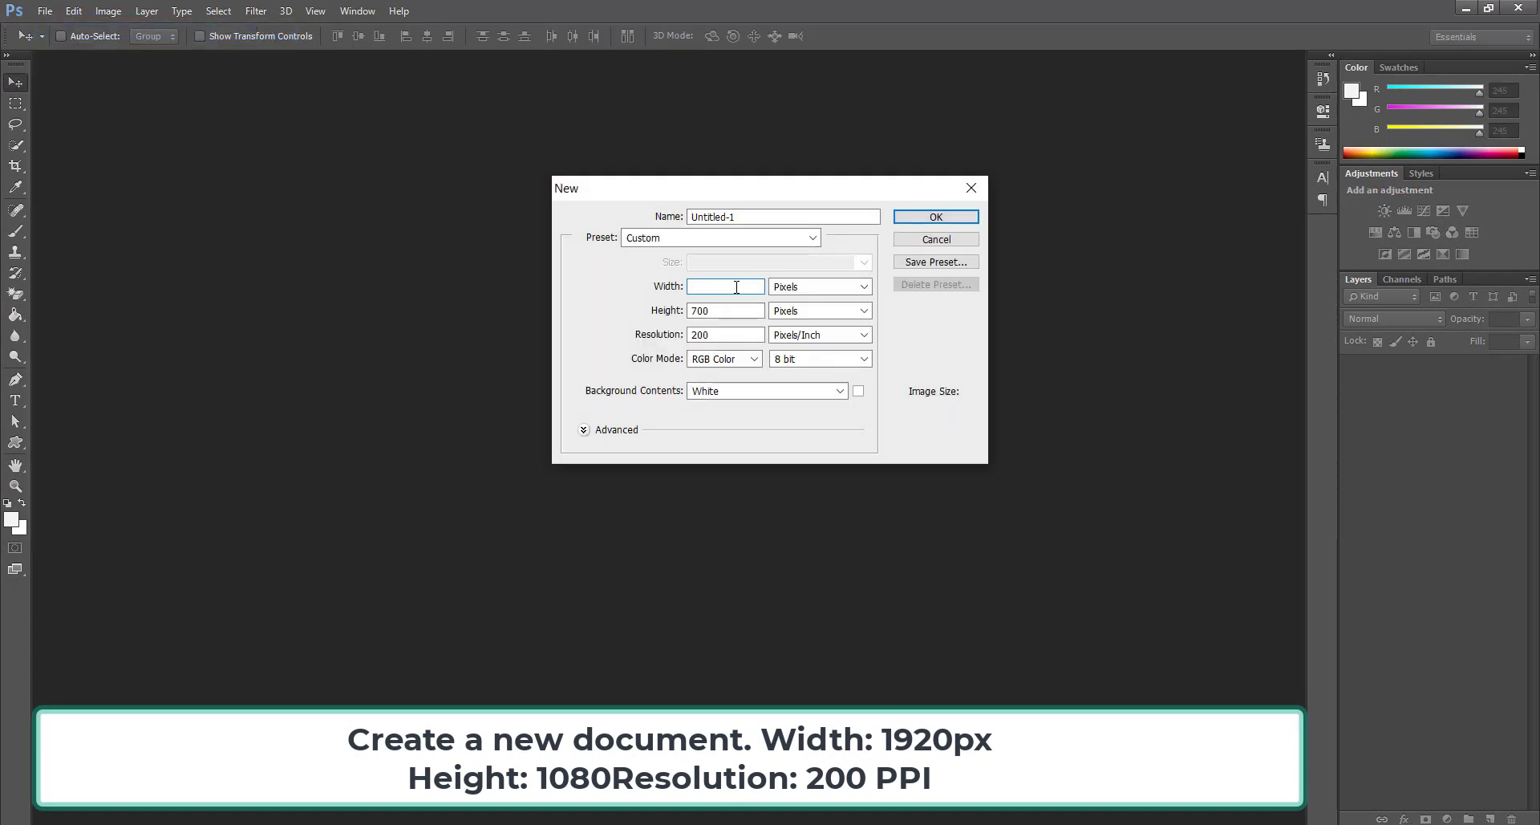
type("1920")
key("Tab")
key("Tab")
type("1080")
left_click(912, 215)
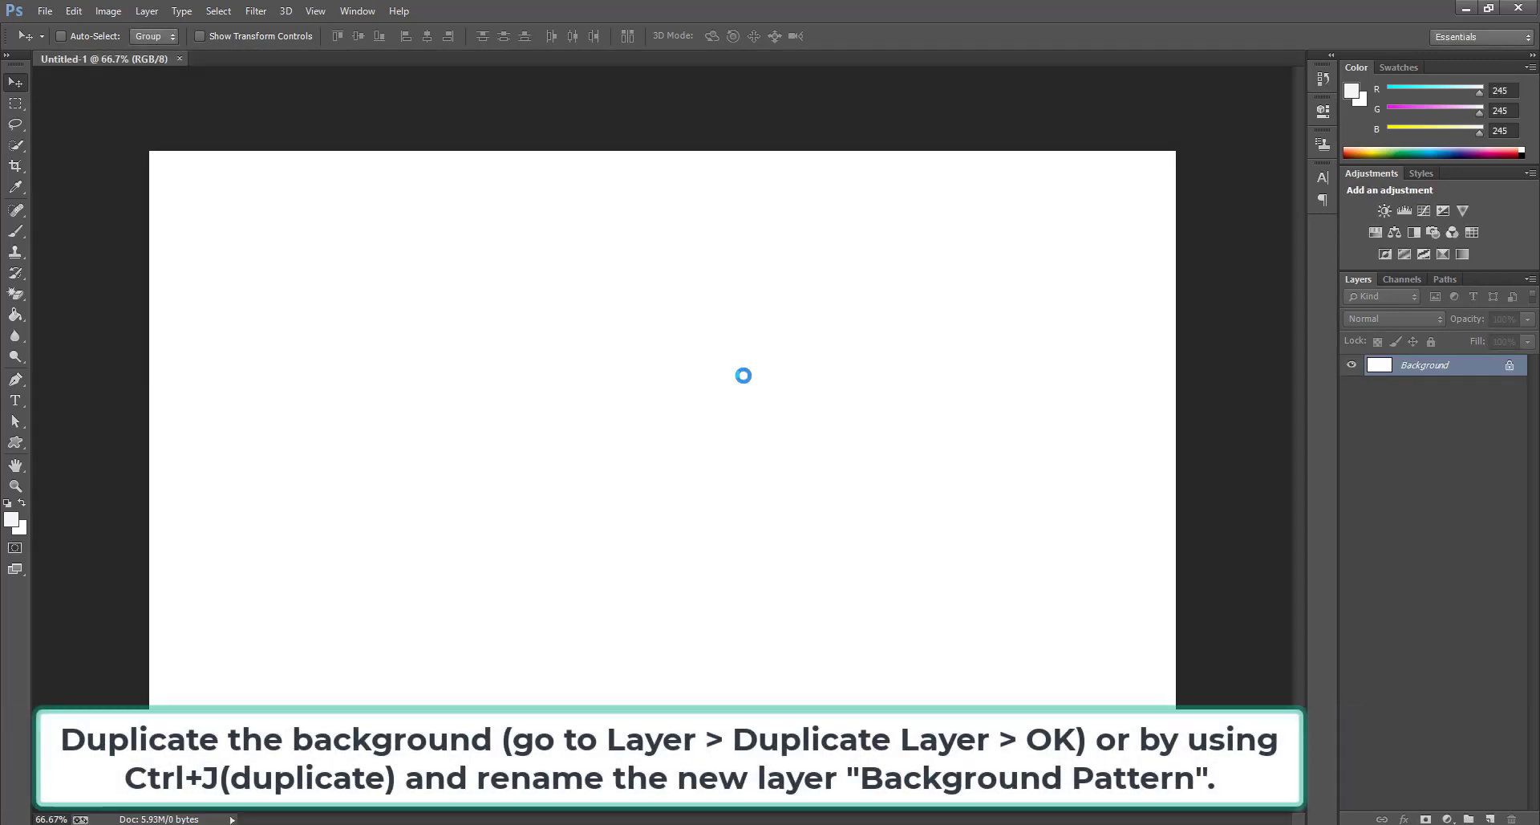
Duplicate the Background layer and name the copy "background pattern"
key("ctrl+j")
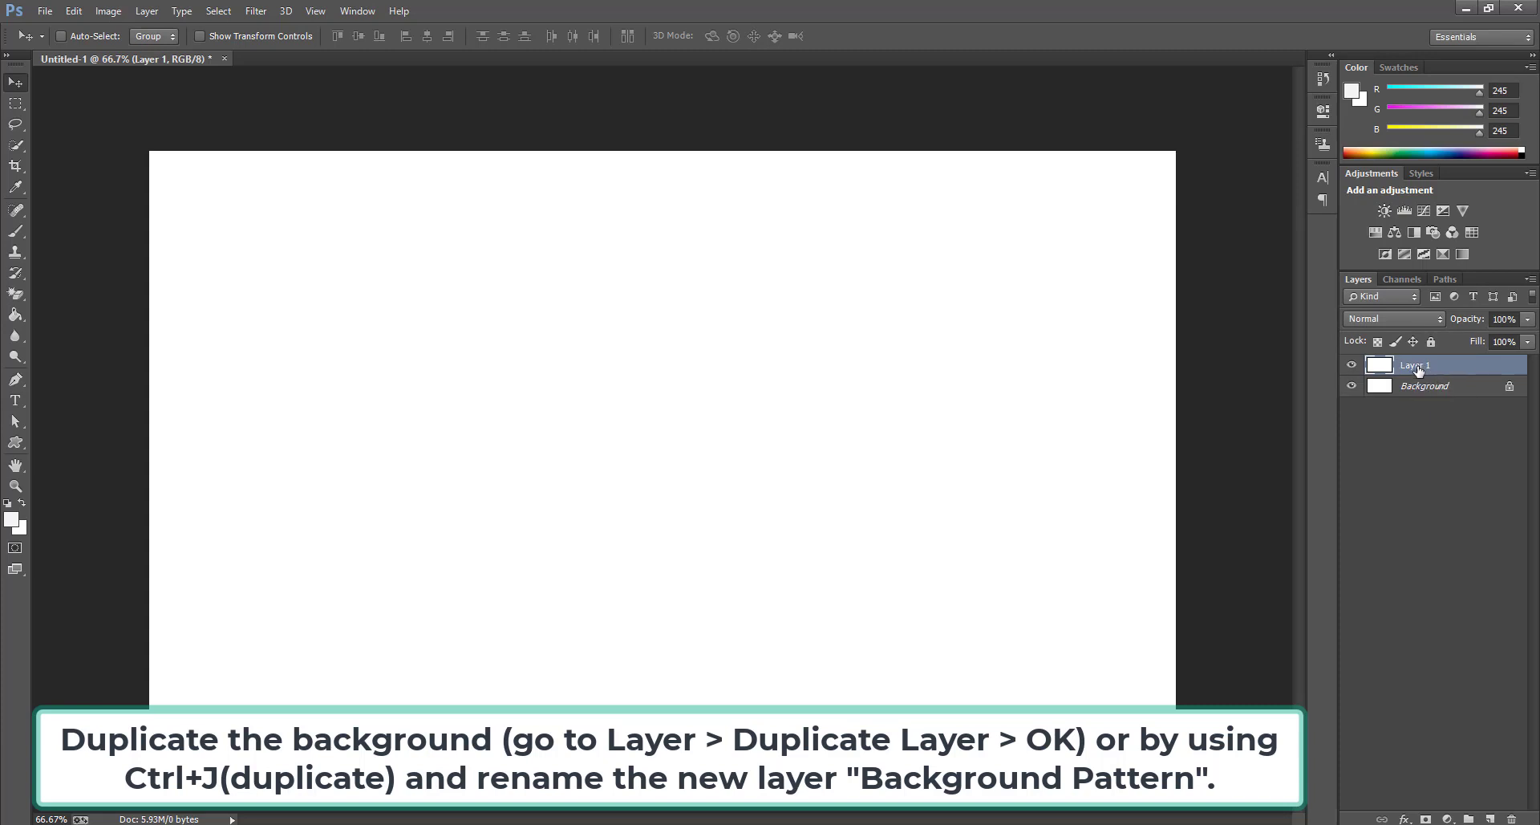
double_click(1417, 366)
type("background pattern")
key("Return")
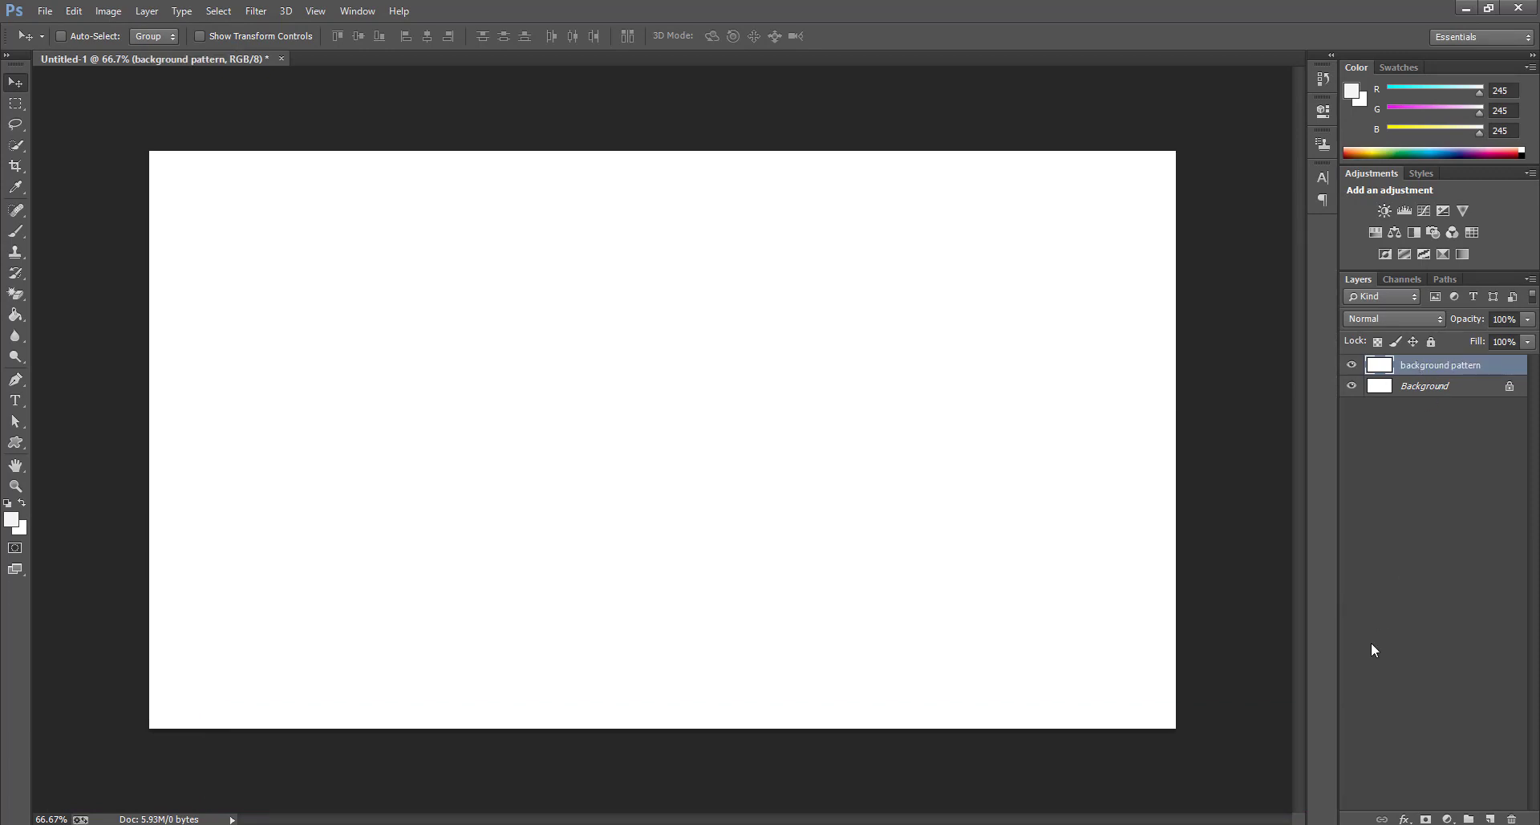
Apply a Pattern Overlay to the background pattern layer using the magenta Cherry01 texture
left_click(1404, 820)
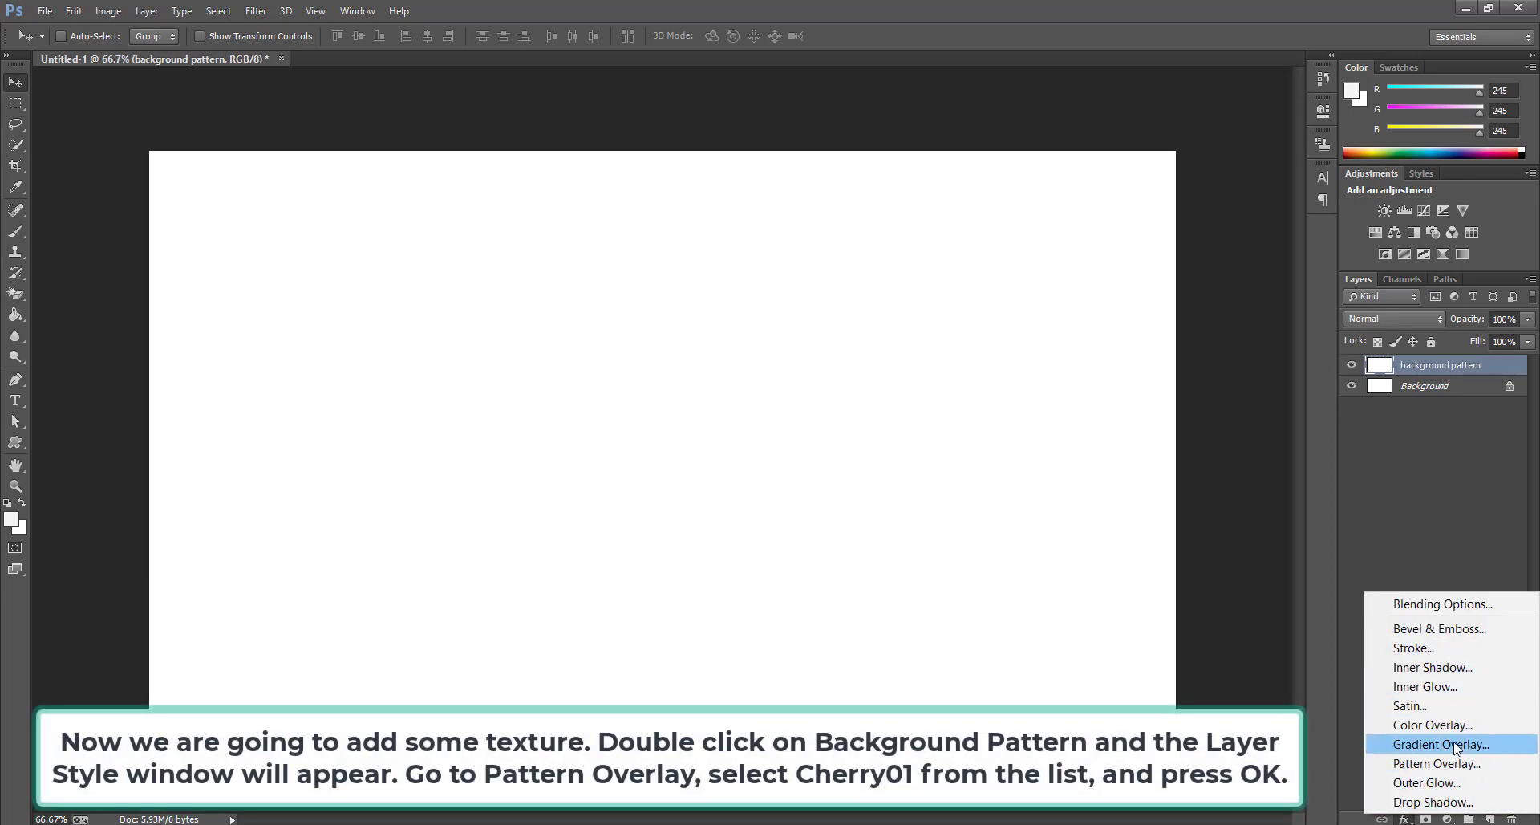
left_click(1456, 764)
left_click_drag(462, 288, 1017, 205)
left_click(1047, 321)
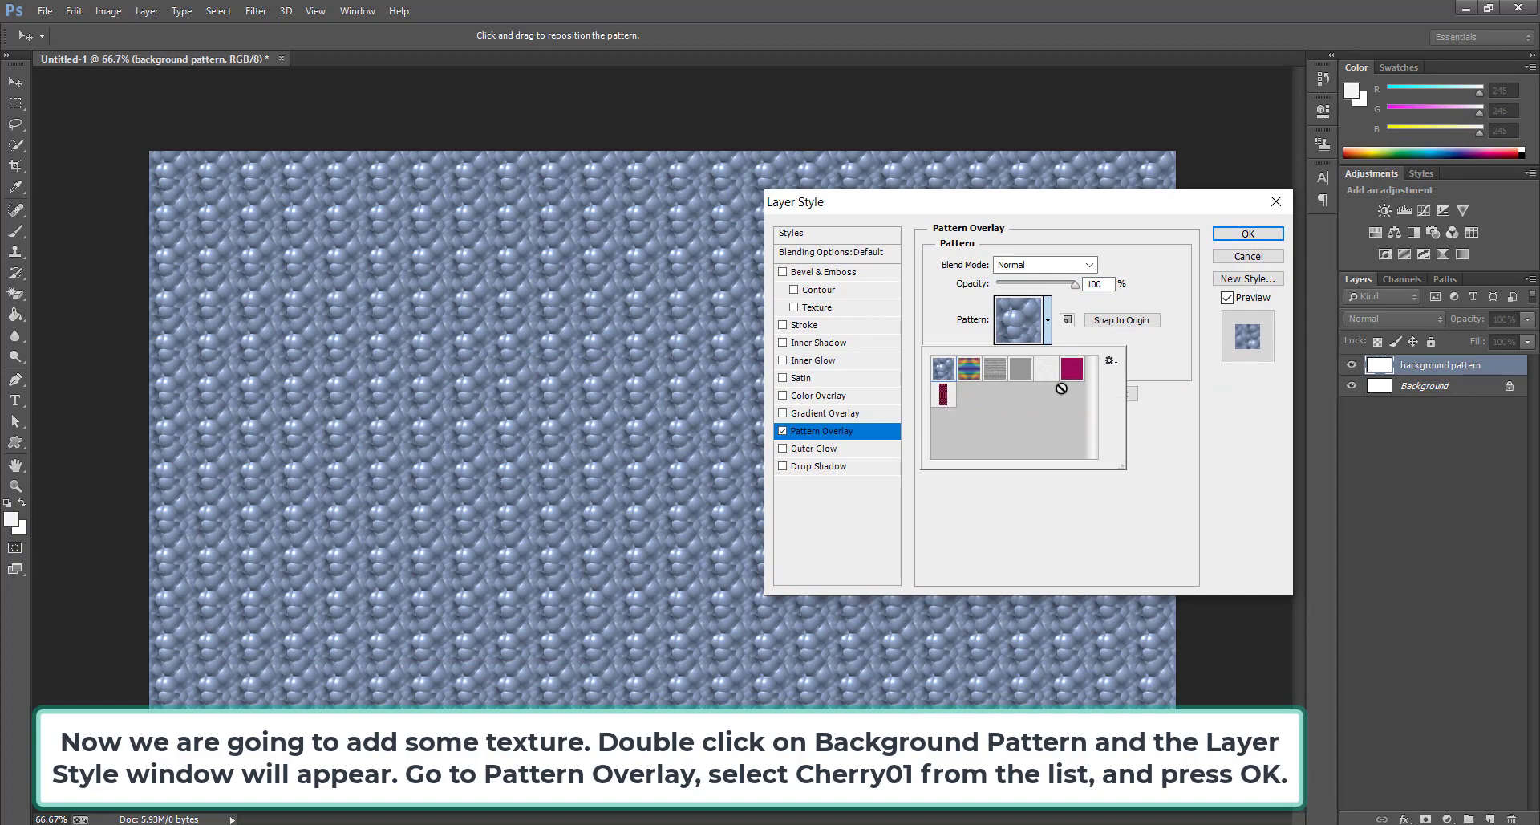
left_click(1072, 369)
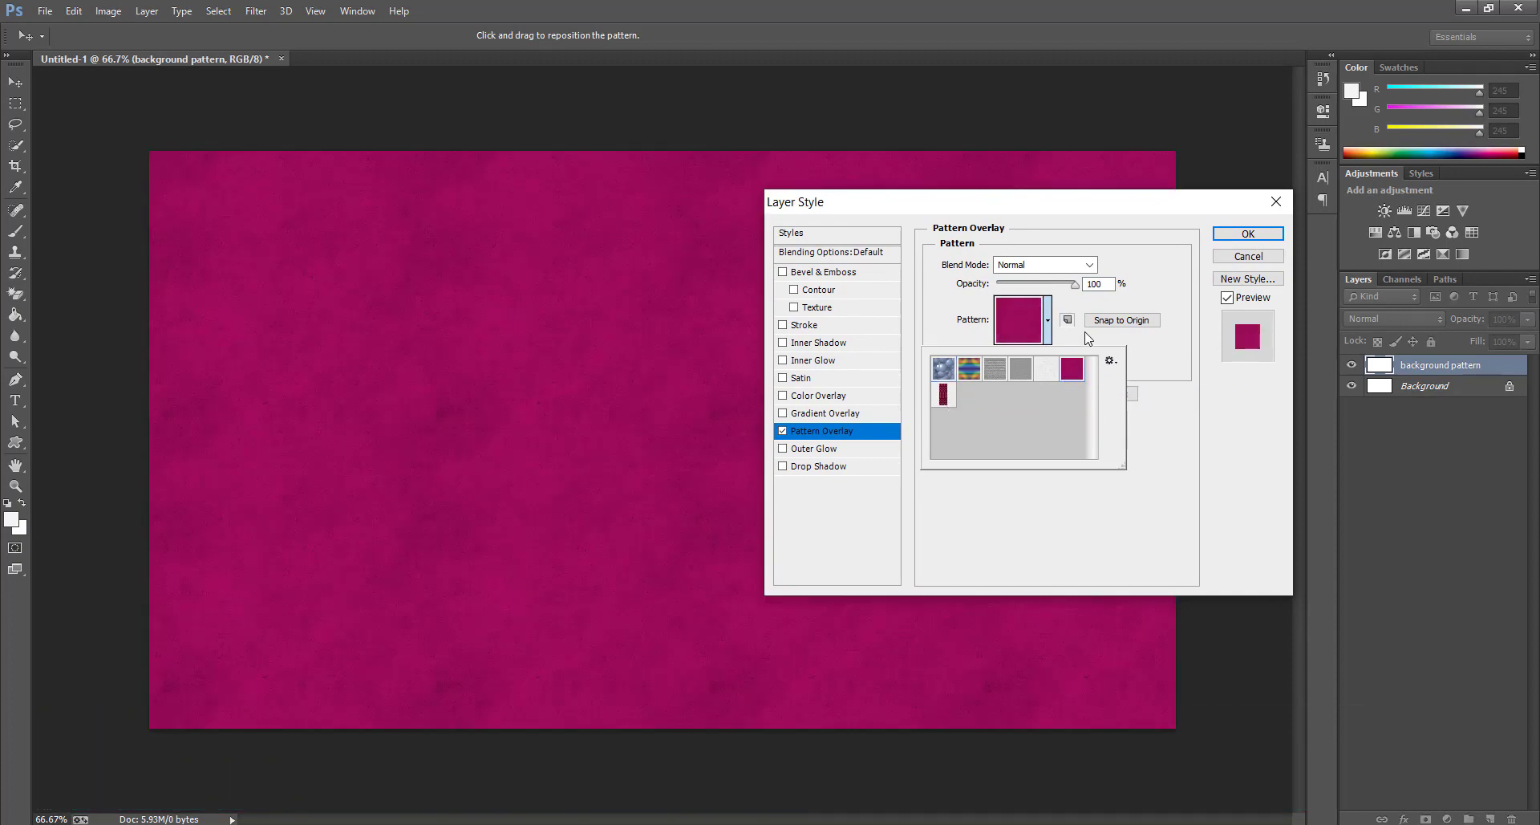
left_click(1168, 259)
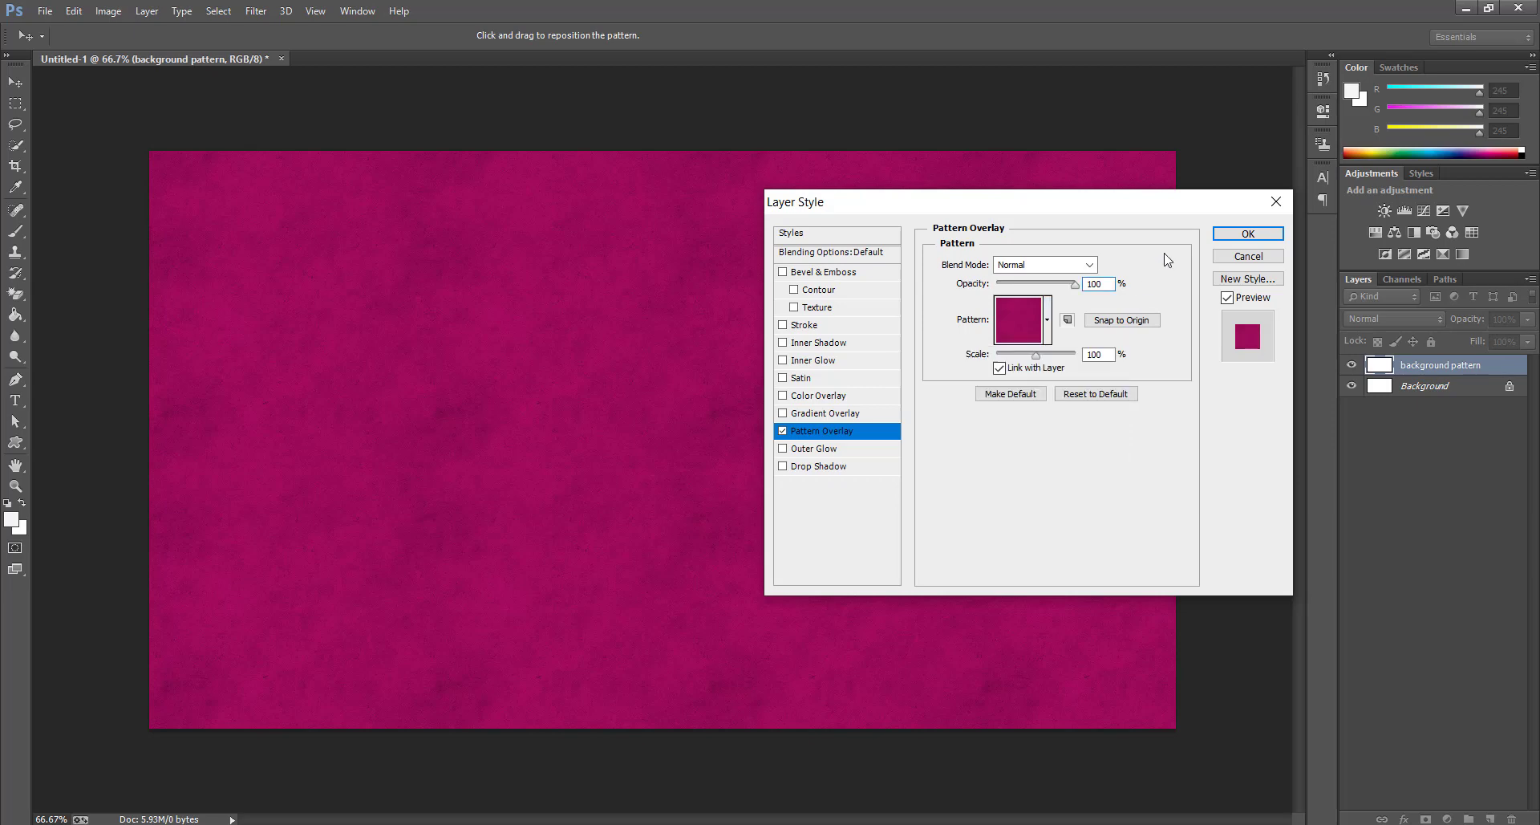
left_click(1248, 233)
Add an Inner Shadow to the background pattern layer with the color #2c1206
left_click(1410, 819)
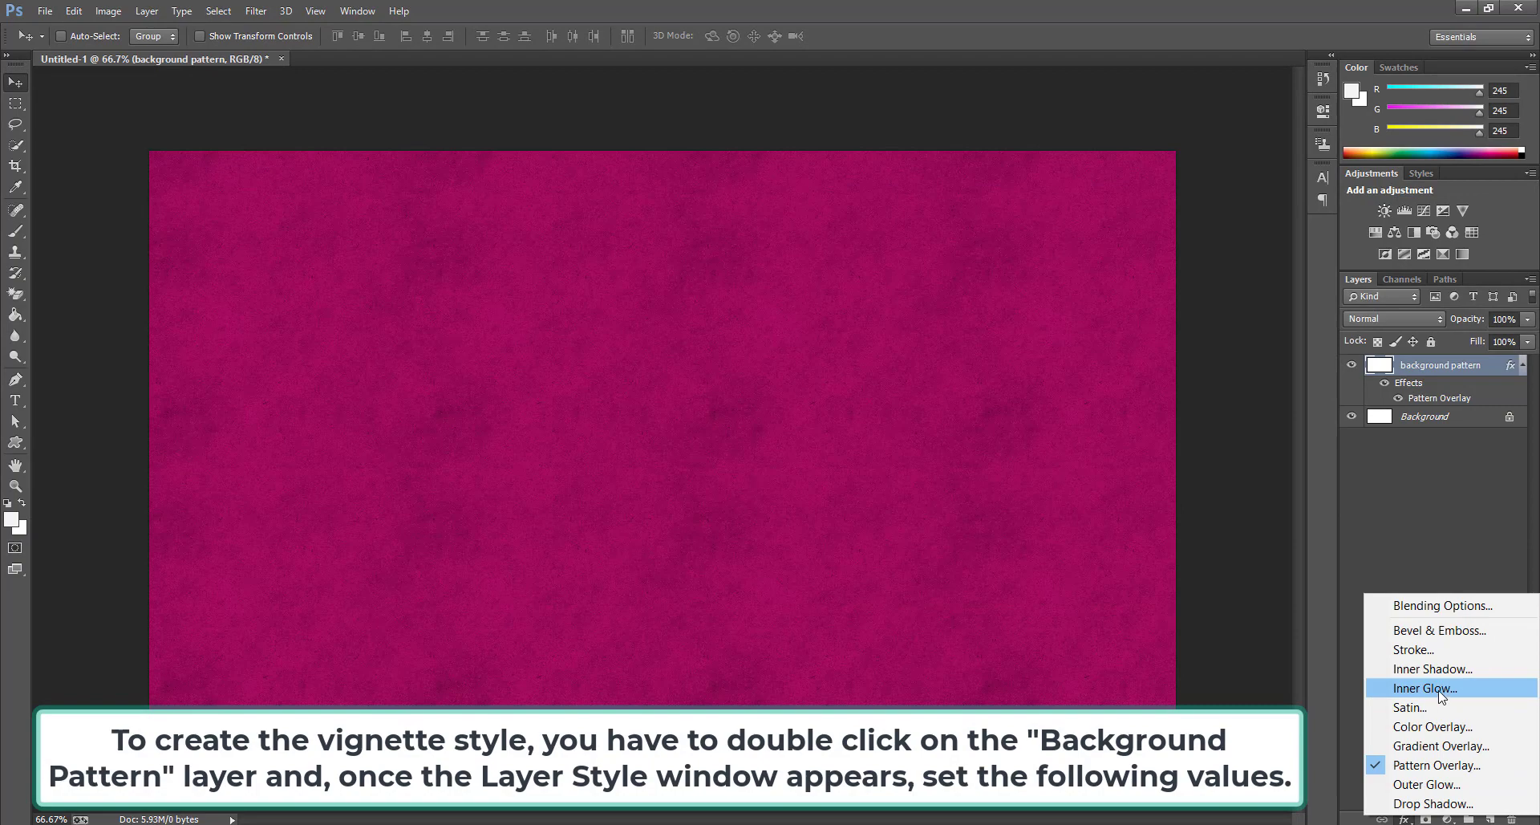
left_click(1470, 670)
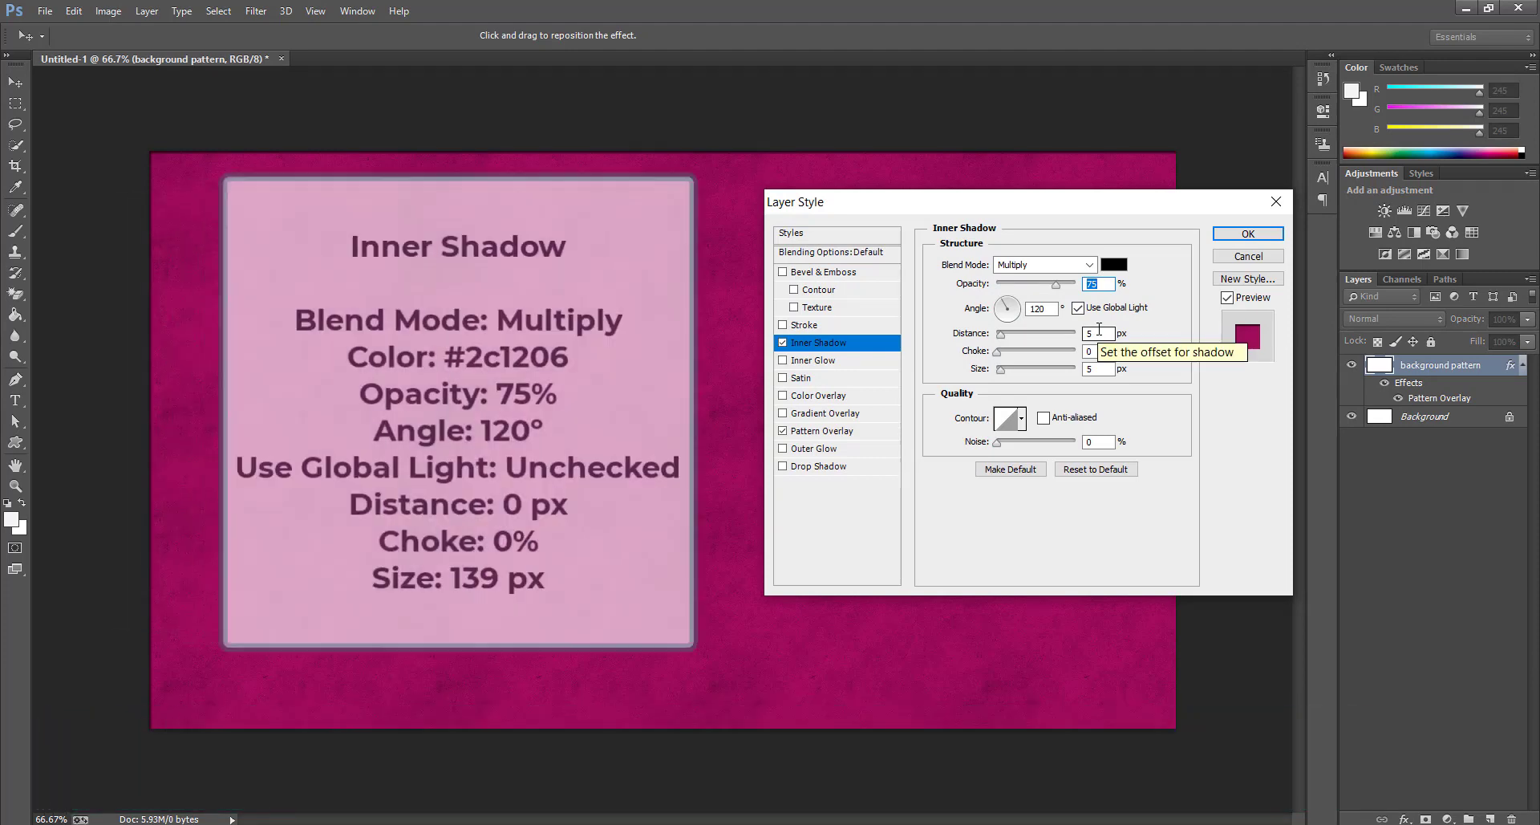
left_click(1113, 264)
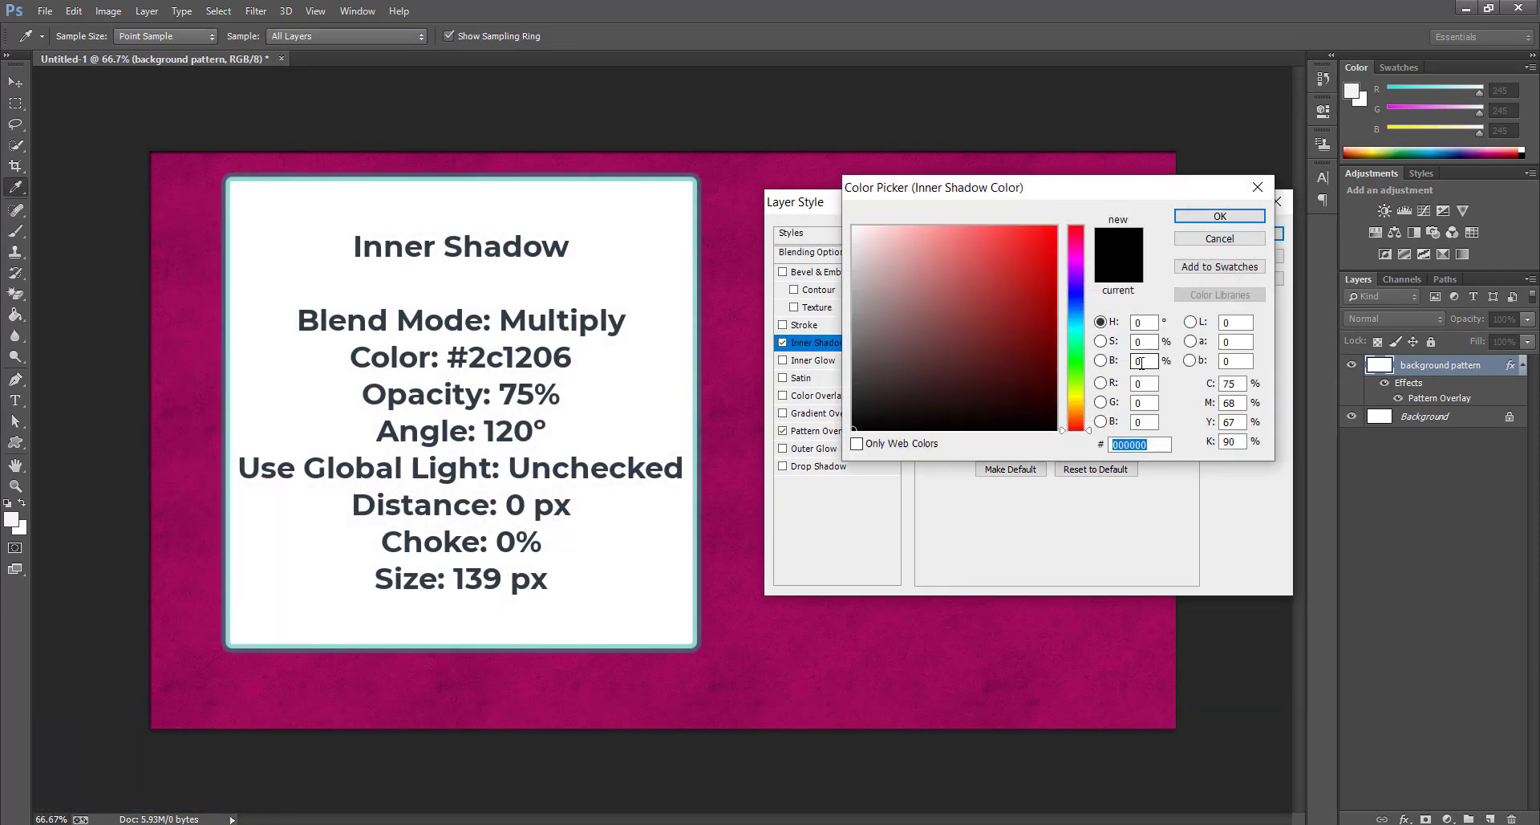
type("2c1206")
key("Return")
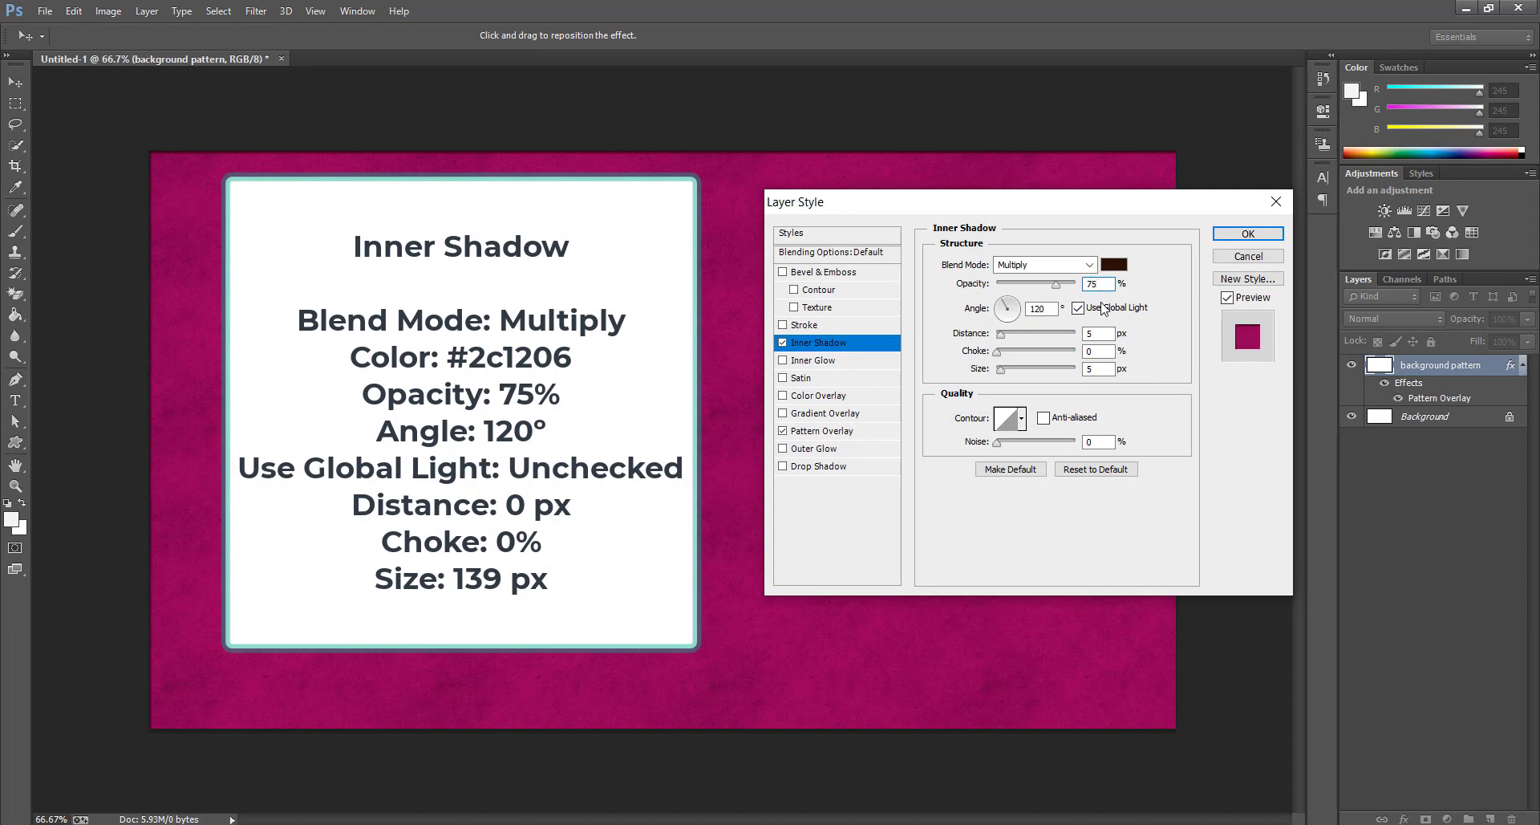
Turn off global light for the Inner Shadow and set its distance to 0 px and size to 139 px
key("Tab")
type("0")
key("Tab")
key("Tab")
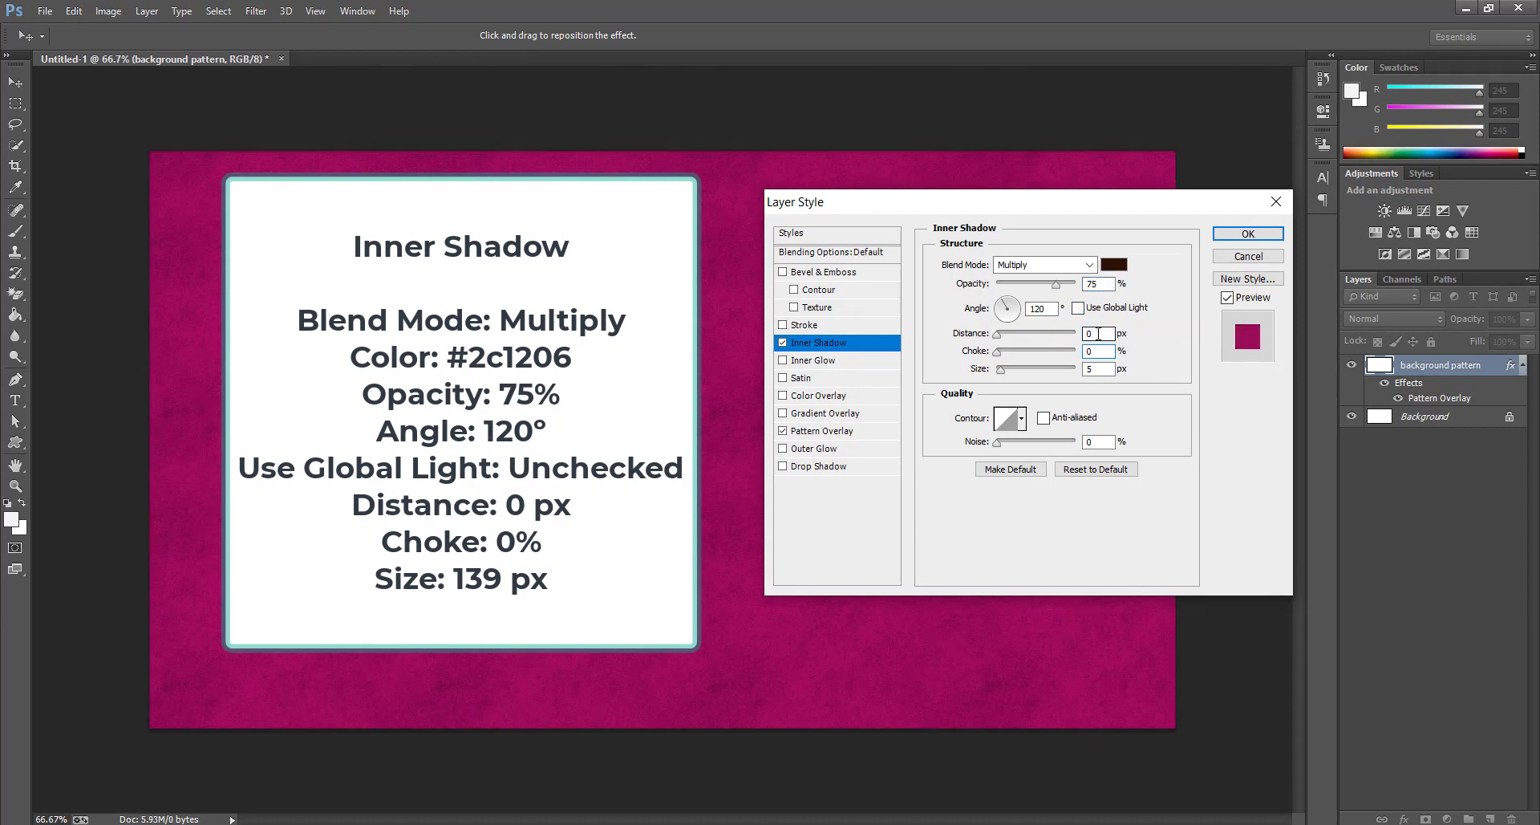
type("139")
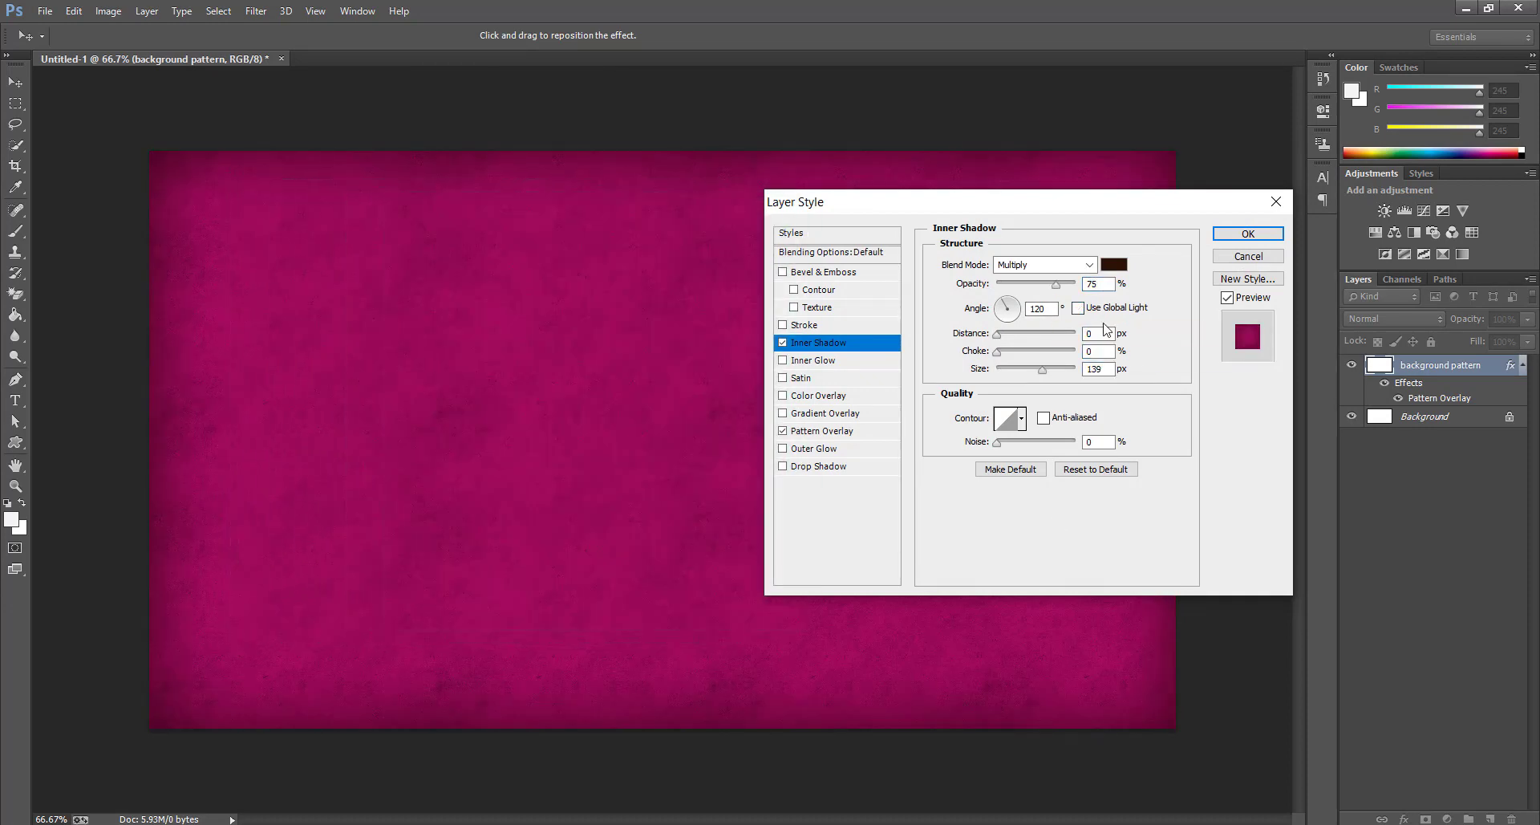
Add a reversed Gradient Overlay to the background pattern layer with Multiply blending and 20% opacity, and apply the styles
left_click(862, 415)
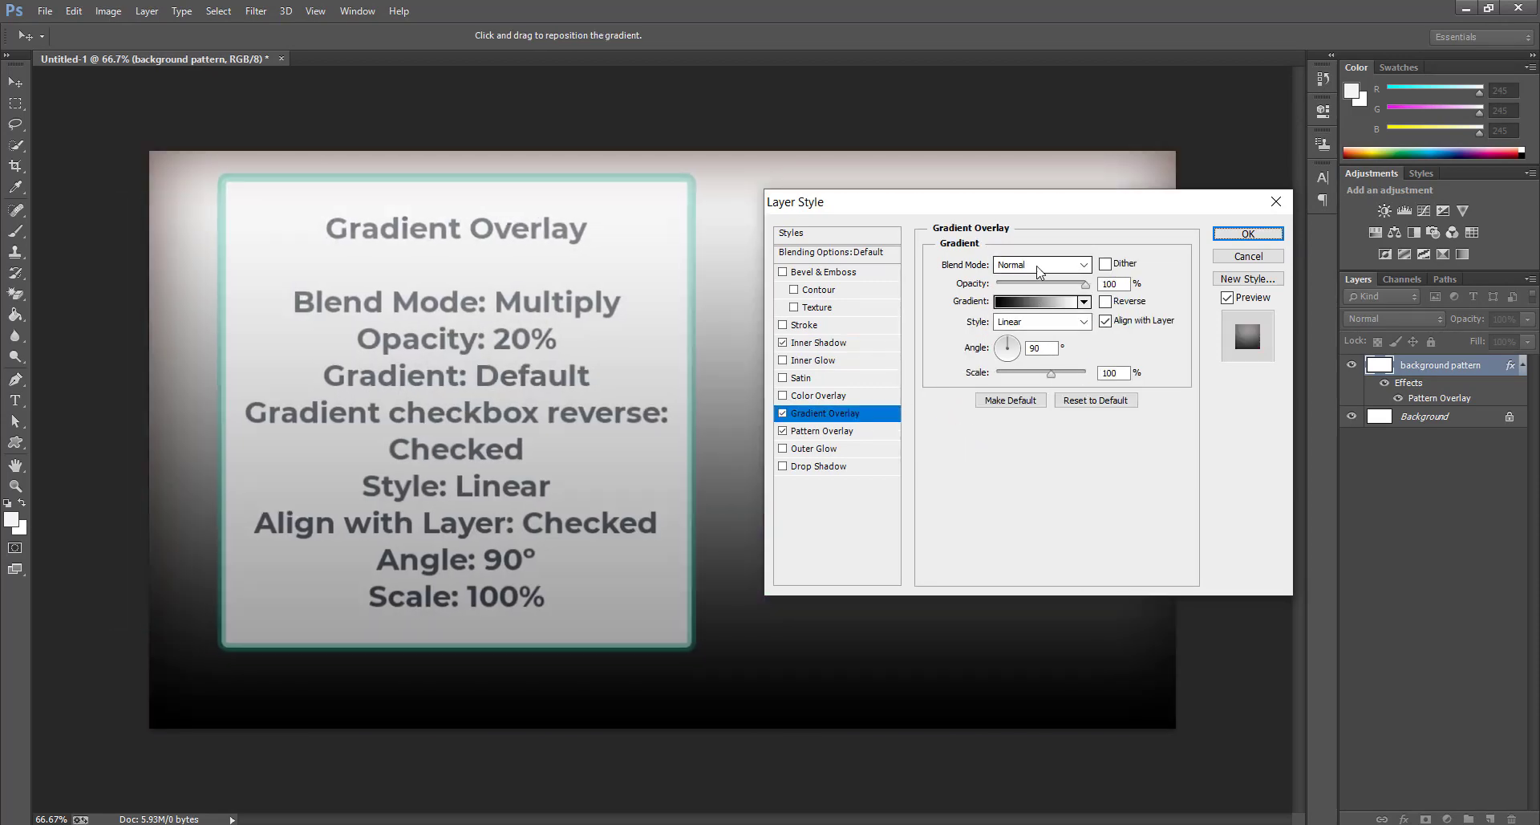
left_click(1043, 265)
left_click(1035, 346)
double_click(1117, 284)
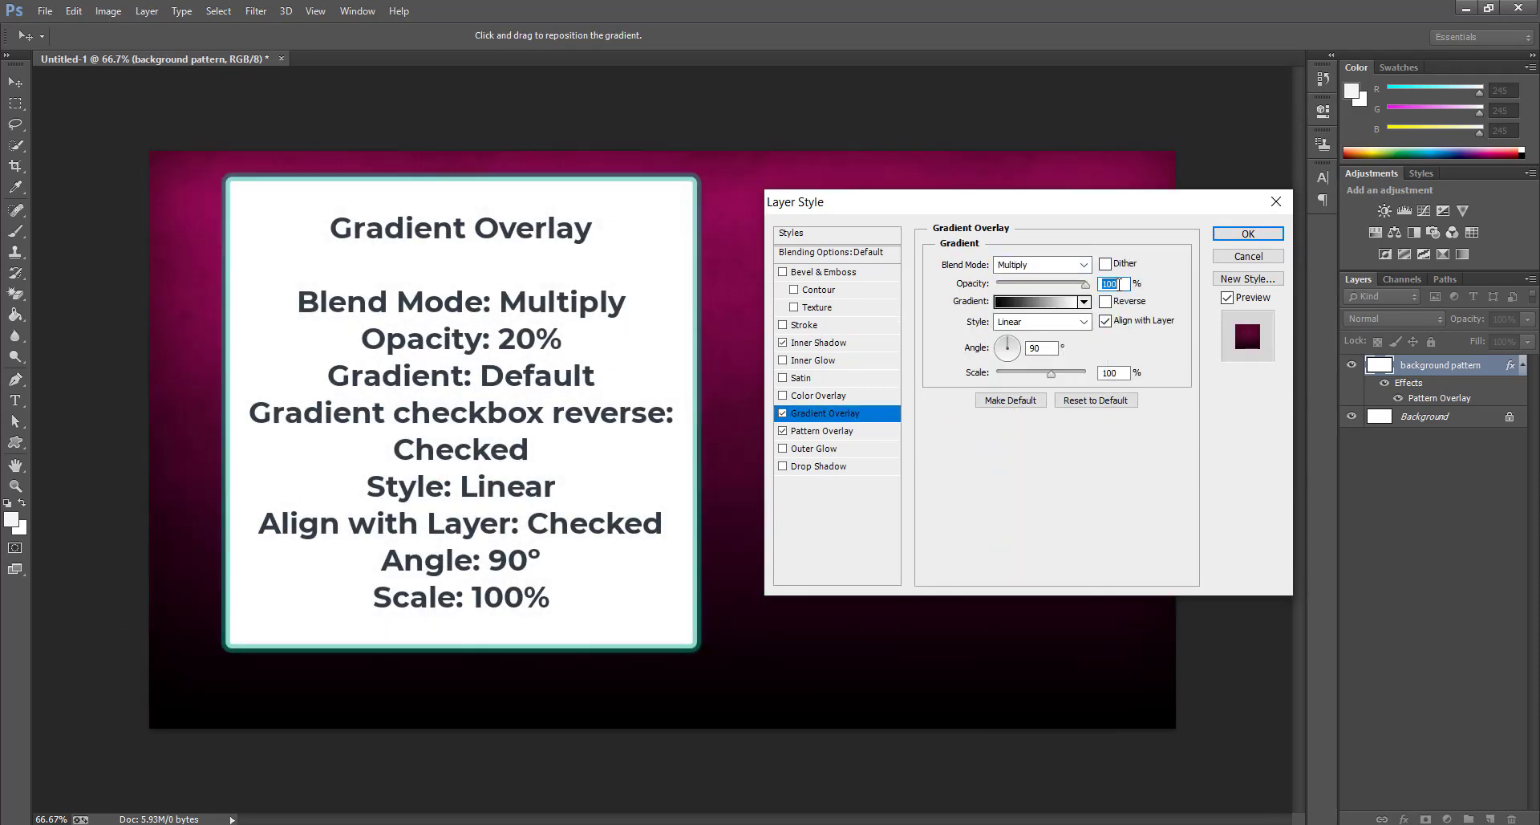
type("20")
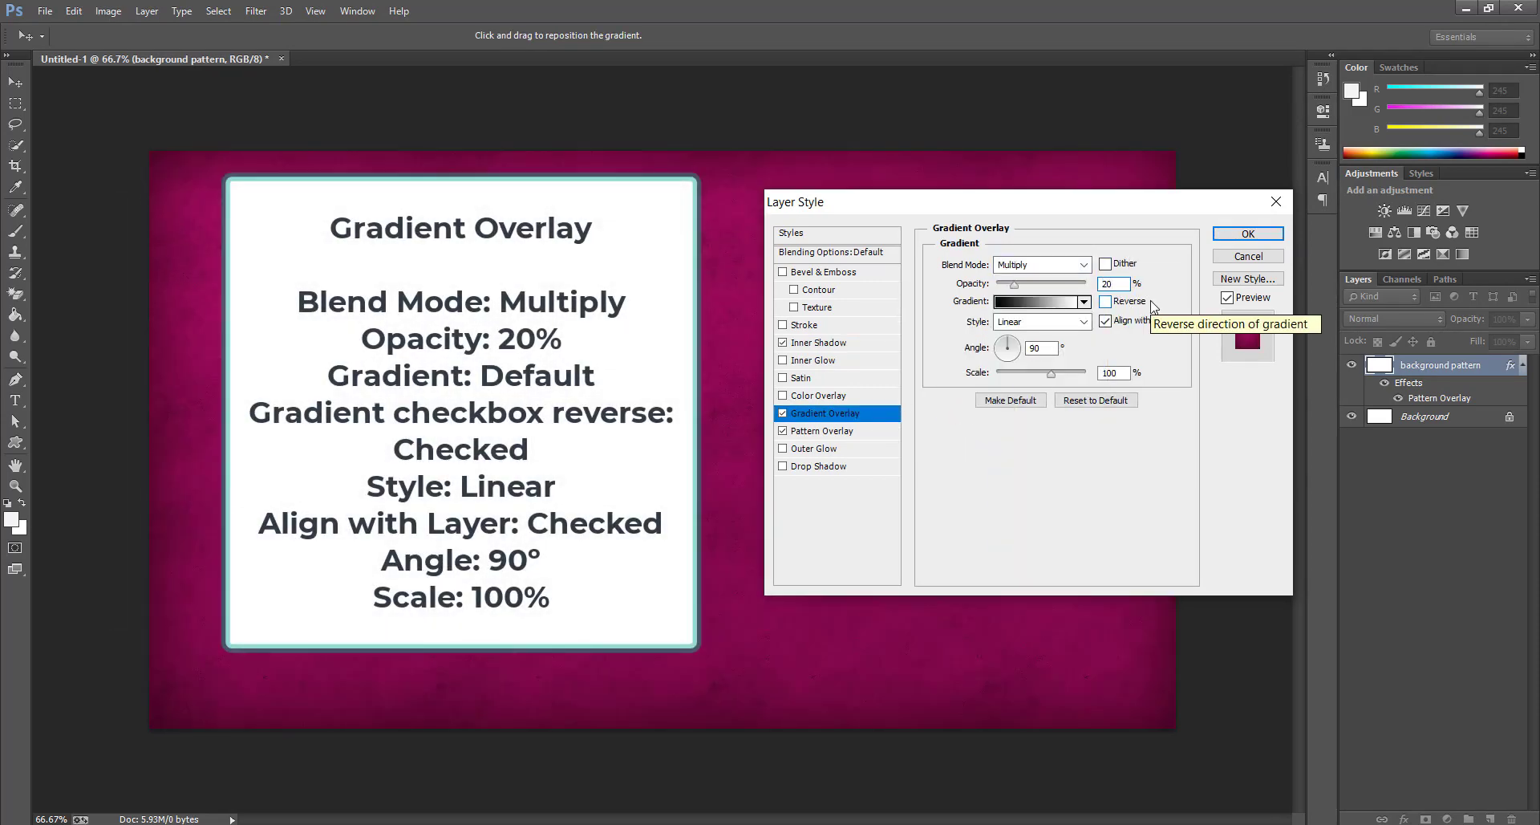
left_click(1140, 305)
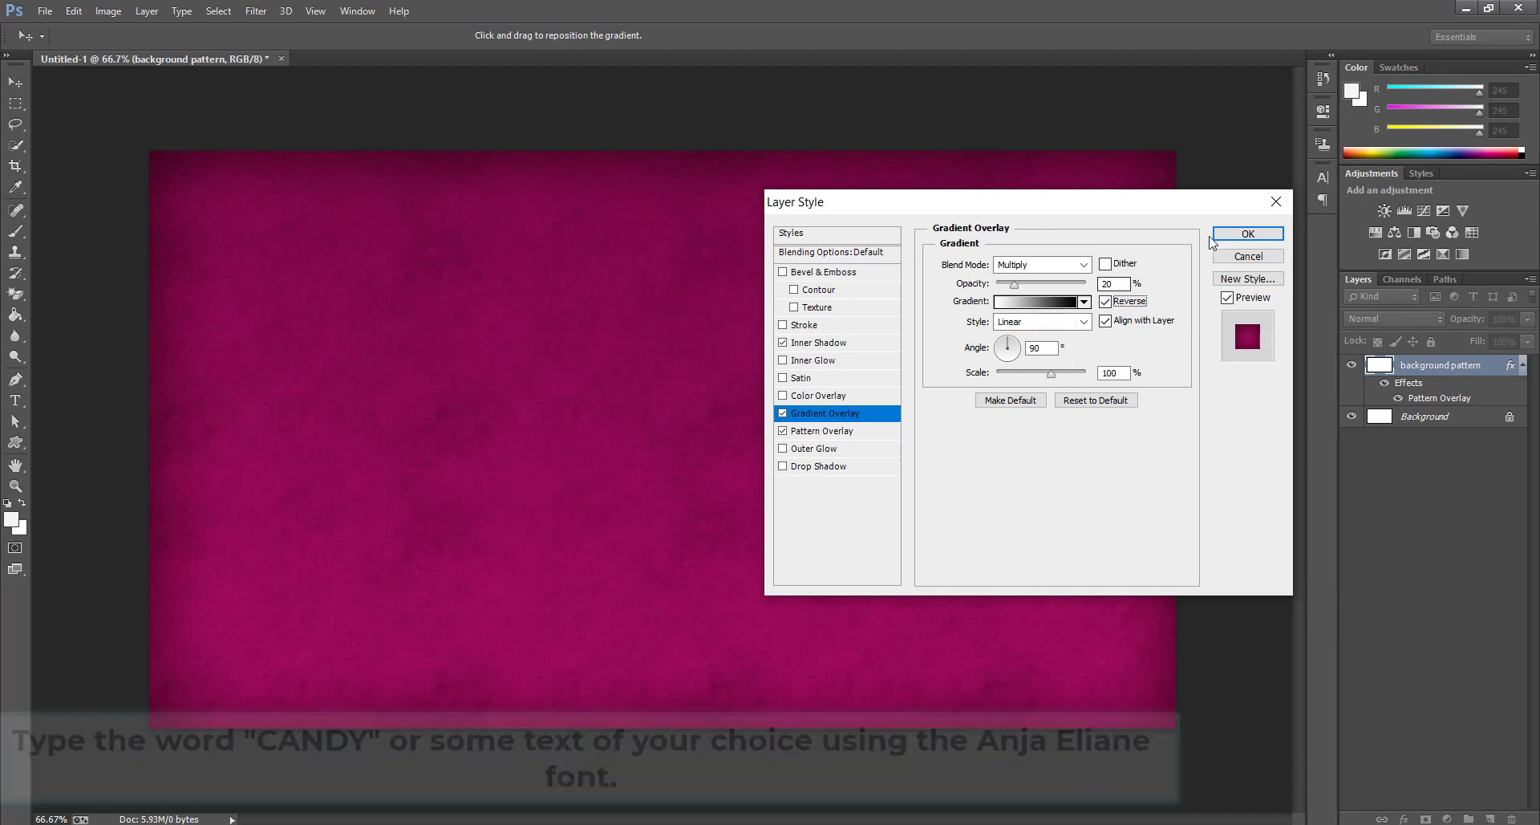
left_click(1249, 233)
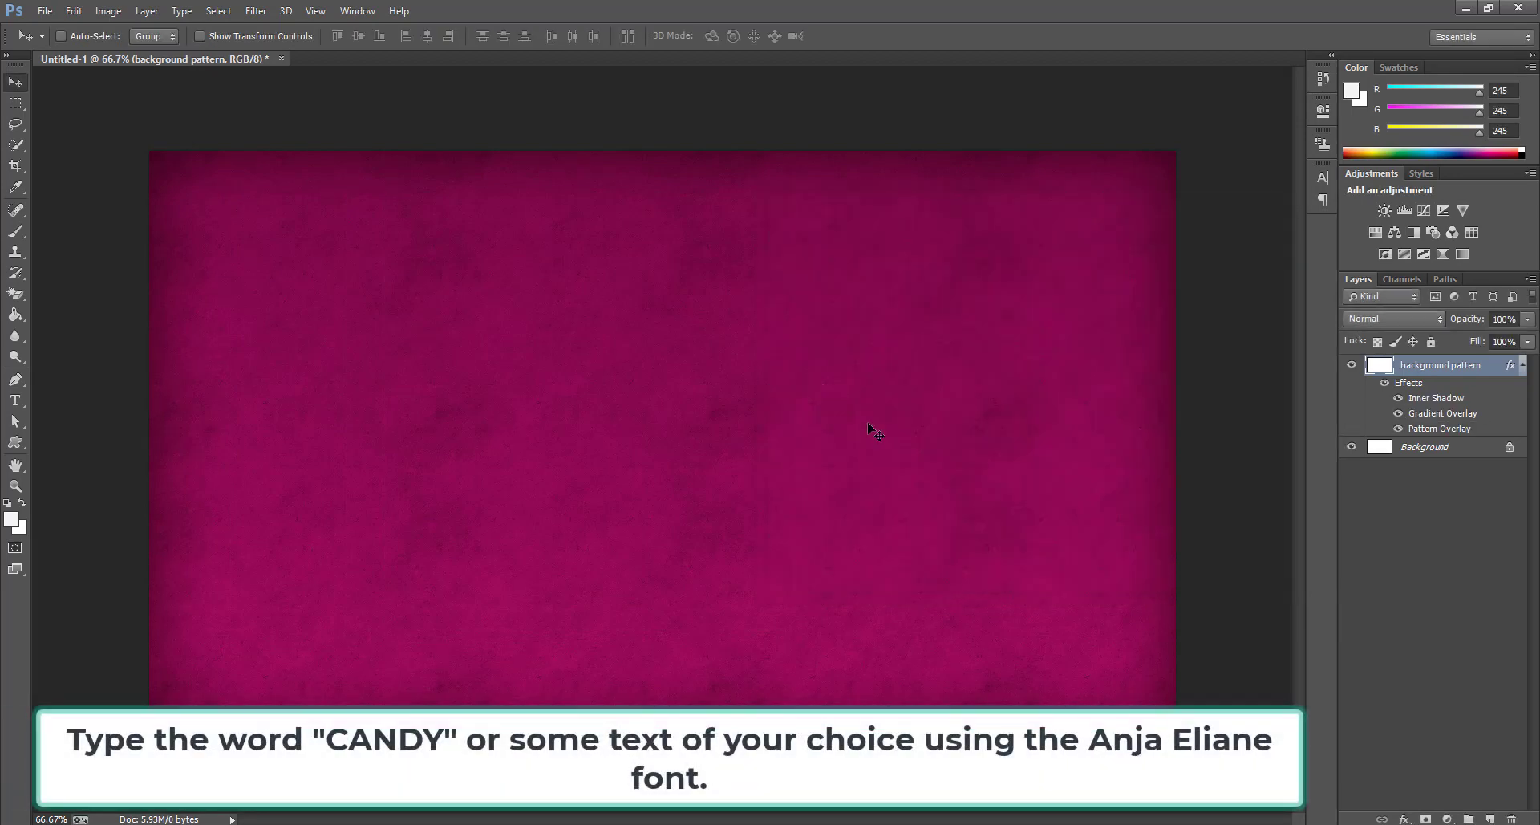
Add the white text CANDY in the Anja Eliane font and enlarge it to 125.38 pt
key("t")
left_click(485, 449)
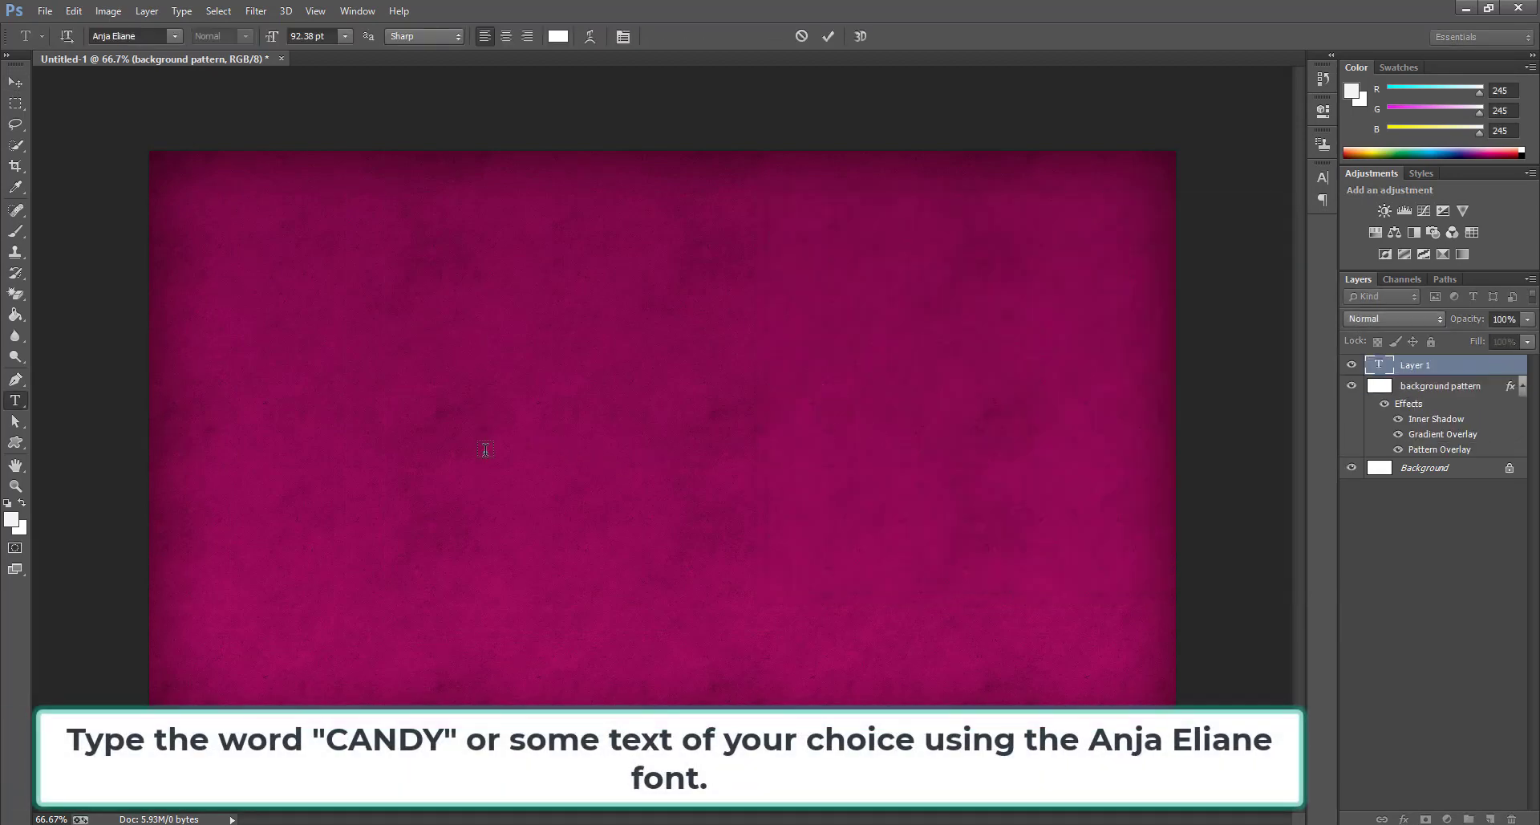
type("CABDT")
key("ctrl+a")
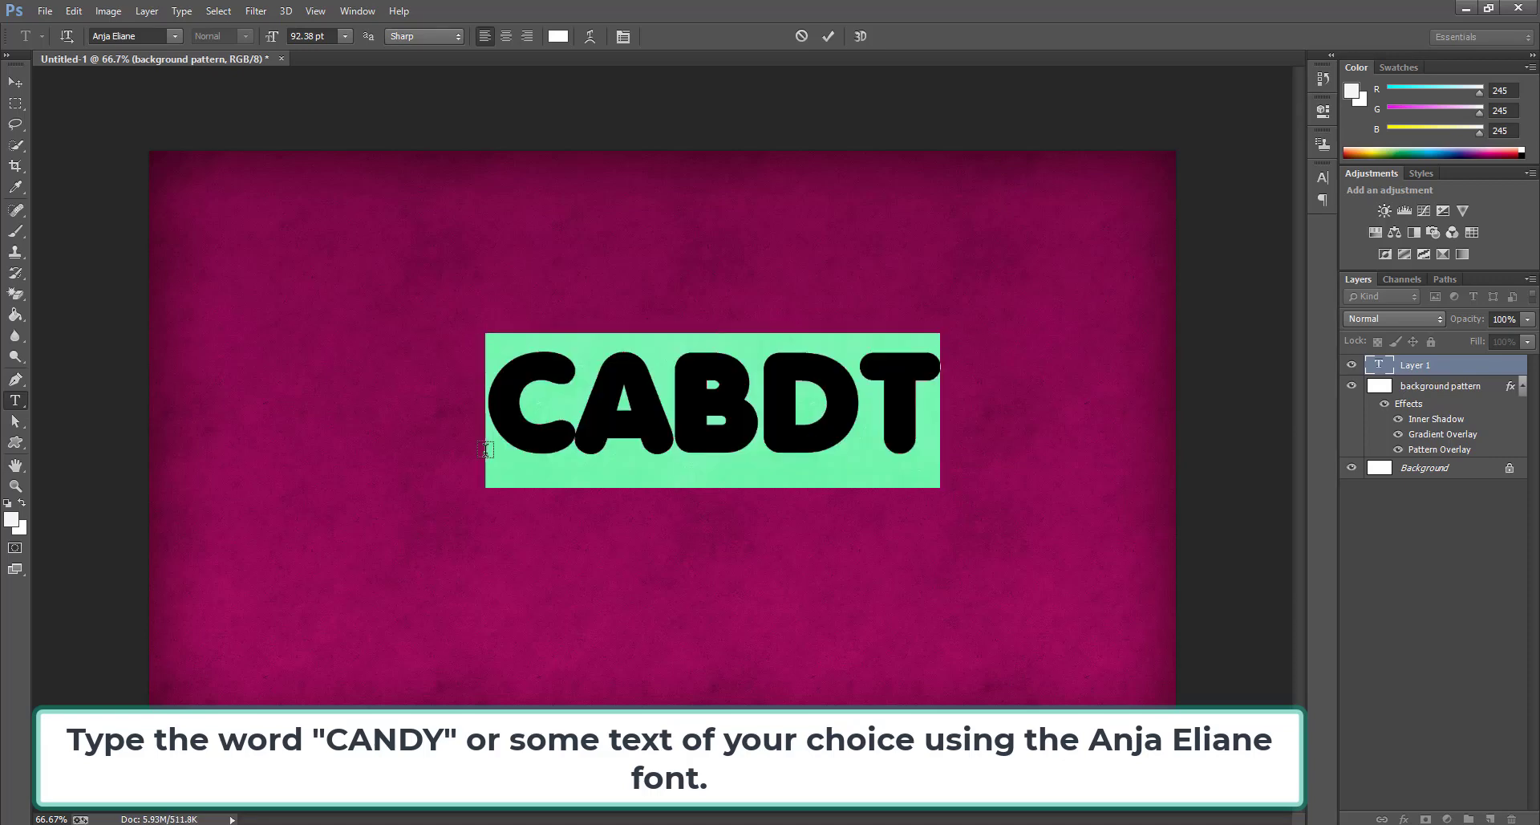
type("CANDY")
key("ctrl+a")
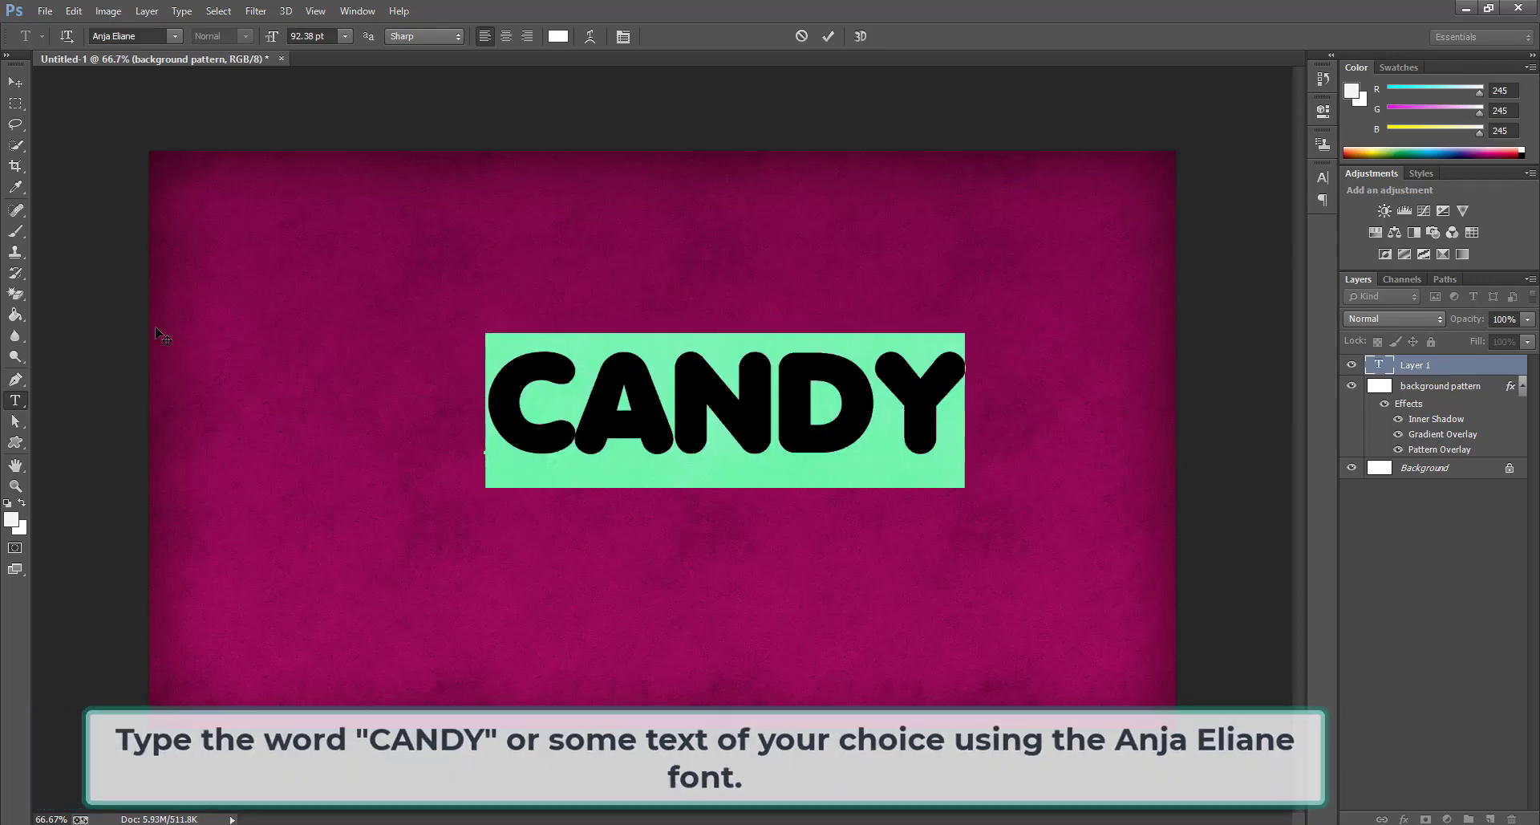
left_click(126, 35)
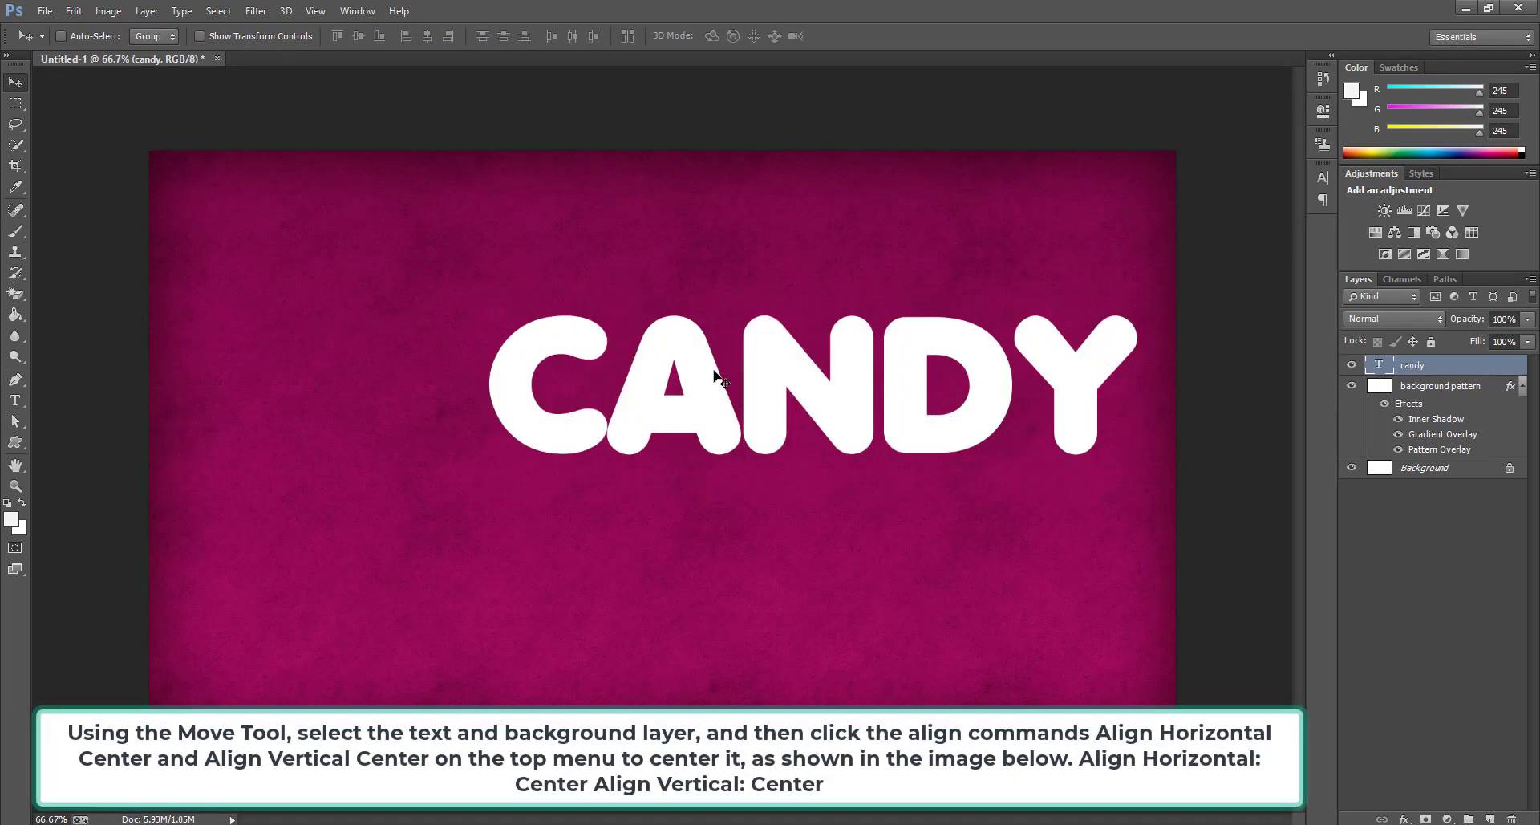
Center the CANDY text vertically and horizontally on the whole canvas, and clear the selection
key("ctrl+a")
left_click(358, 35)
left_click(427, 35)
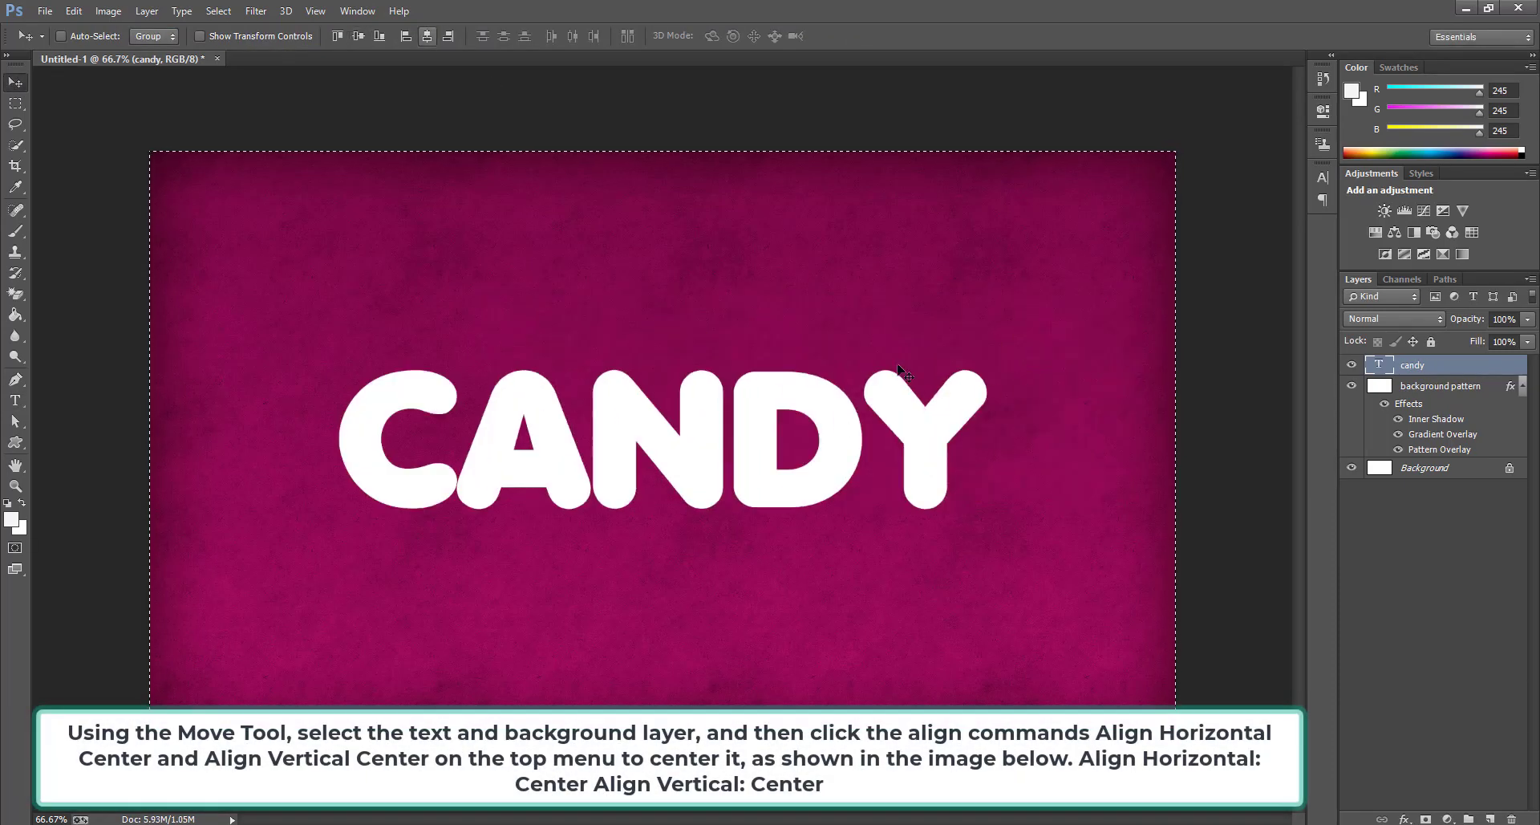
key("ctrl+d")
Set the tracking of all the CANDY letters to 60 and finish editing the text
double_click(1379, 364)
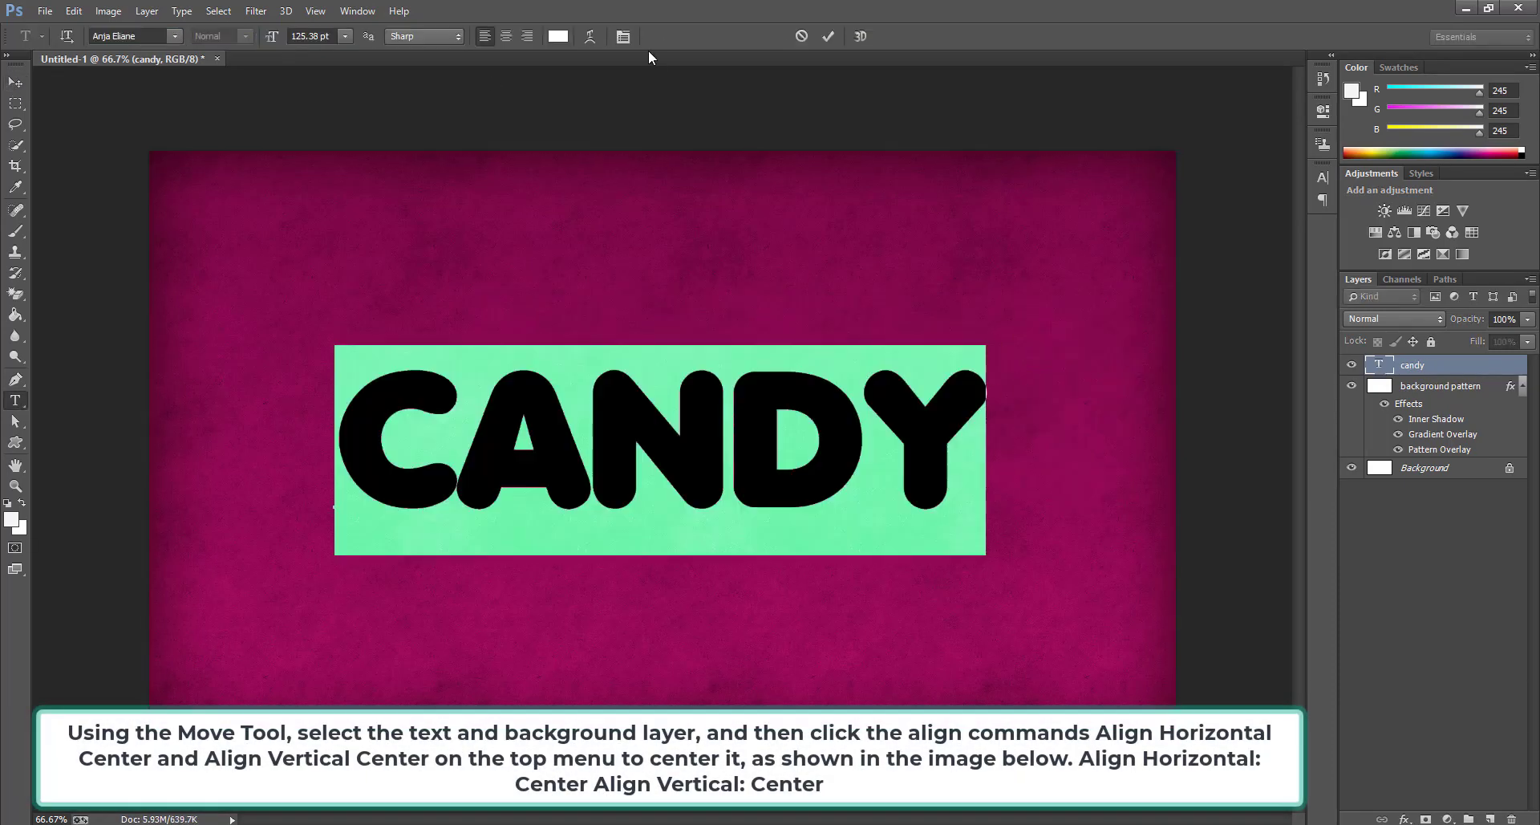
left_click(1323, 177)
left_click(1245, 231)
type("50")
key("Return")
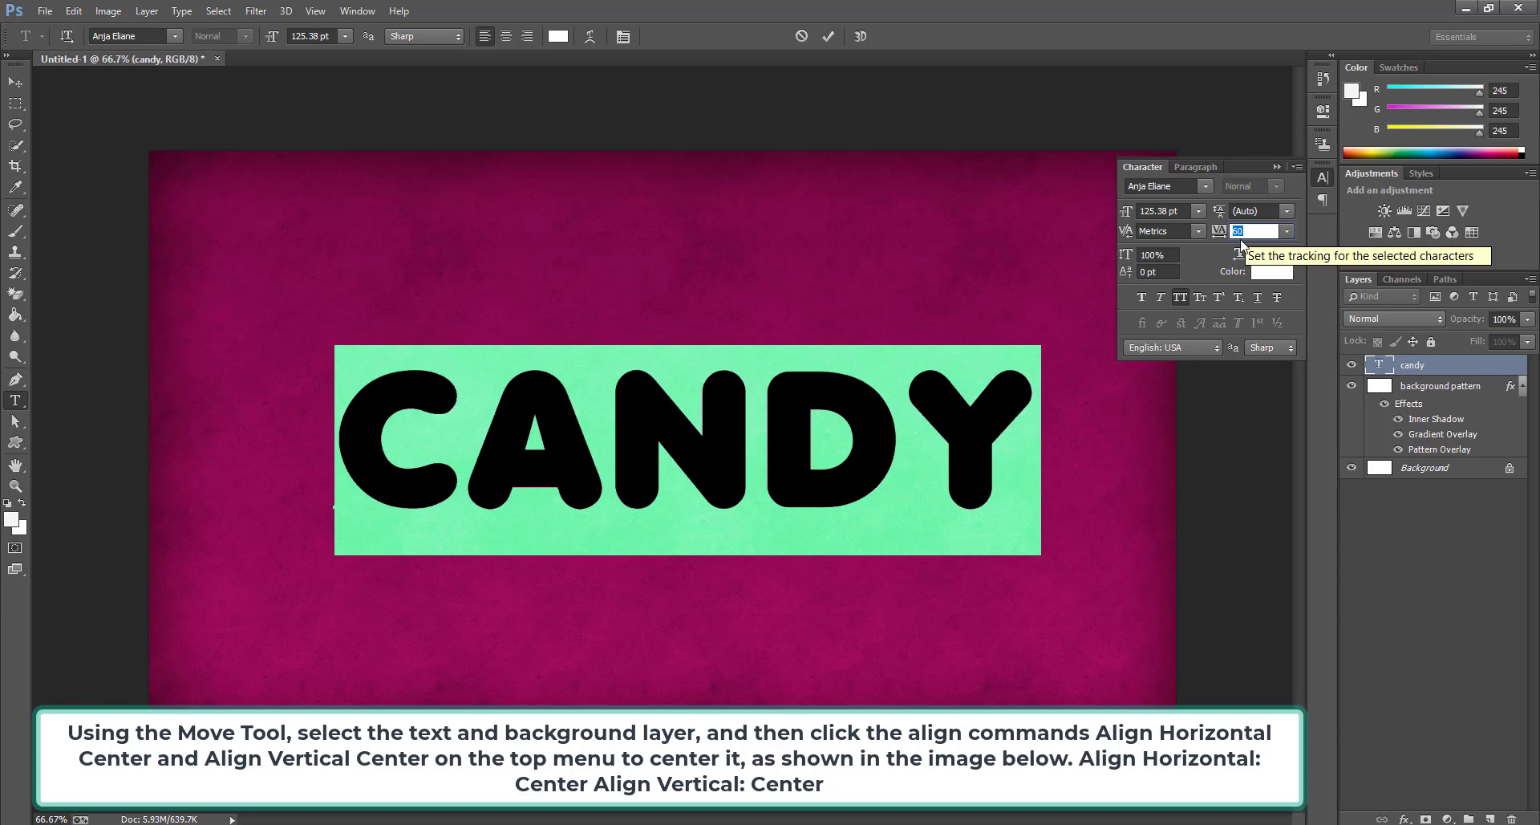
left_click(1198, 231)
left_click(15, 82)
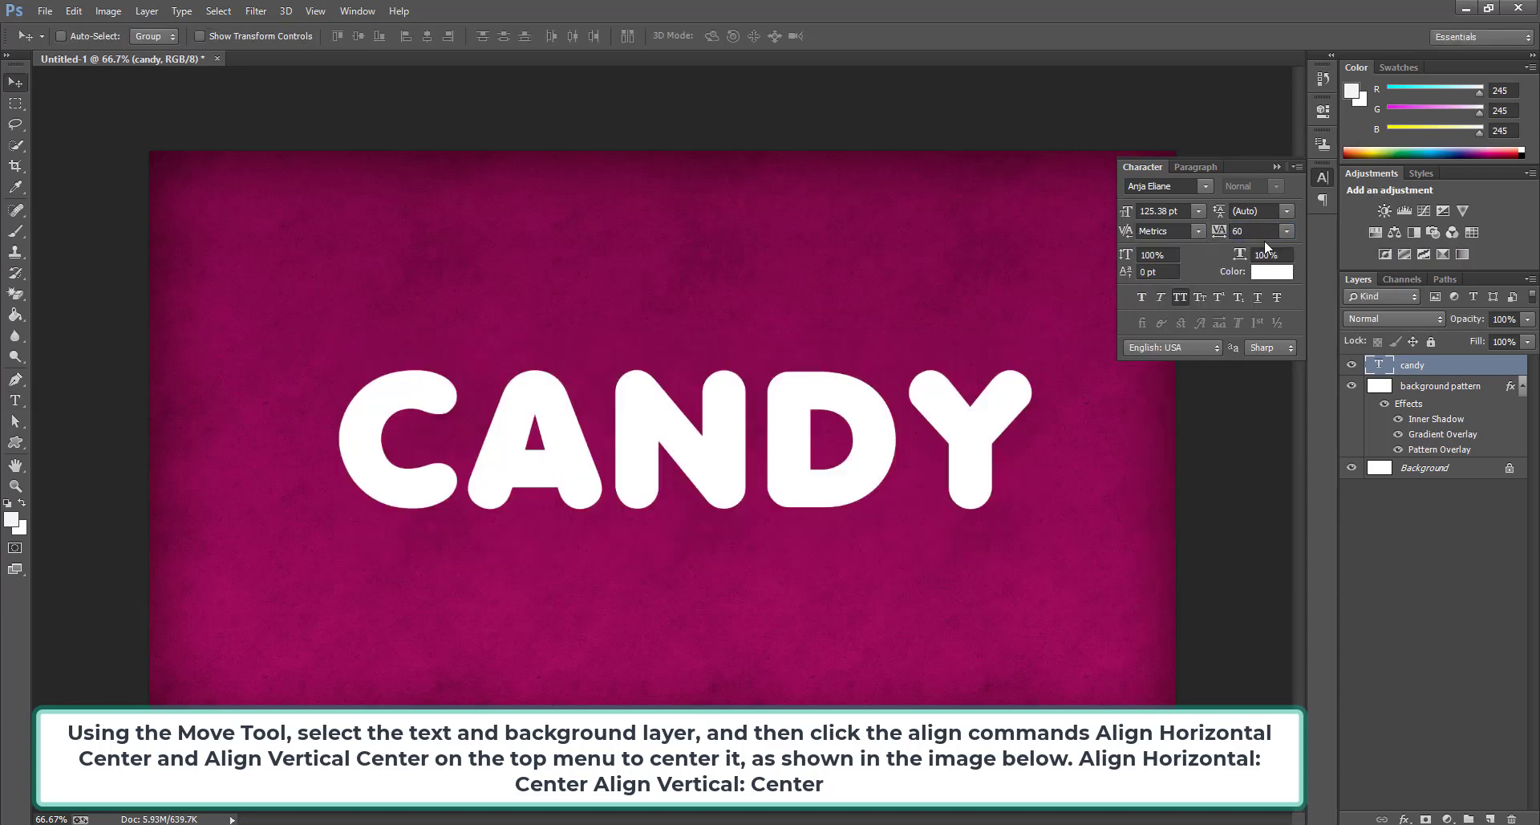
Add a Drop Shadow to the candy text layer with 20% opacity, global light off and a 90° angle
left_click(1400, 819)
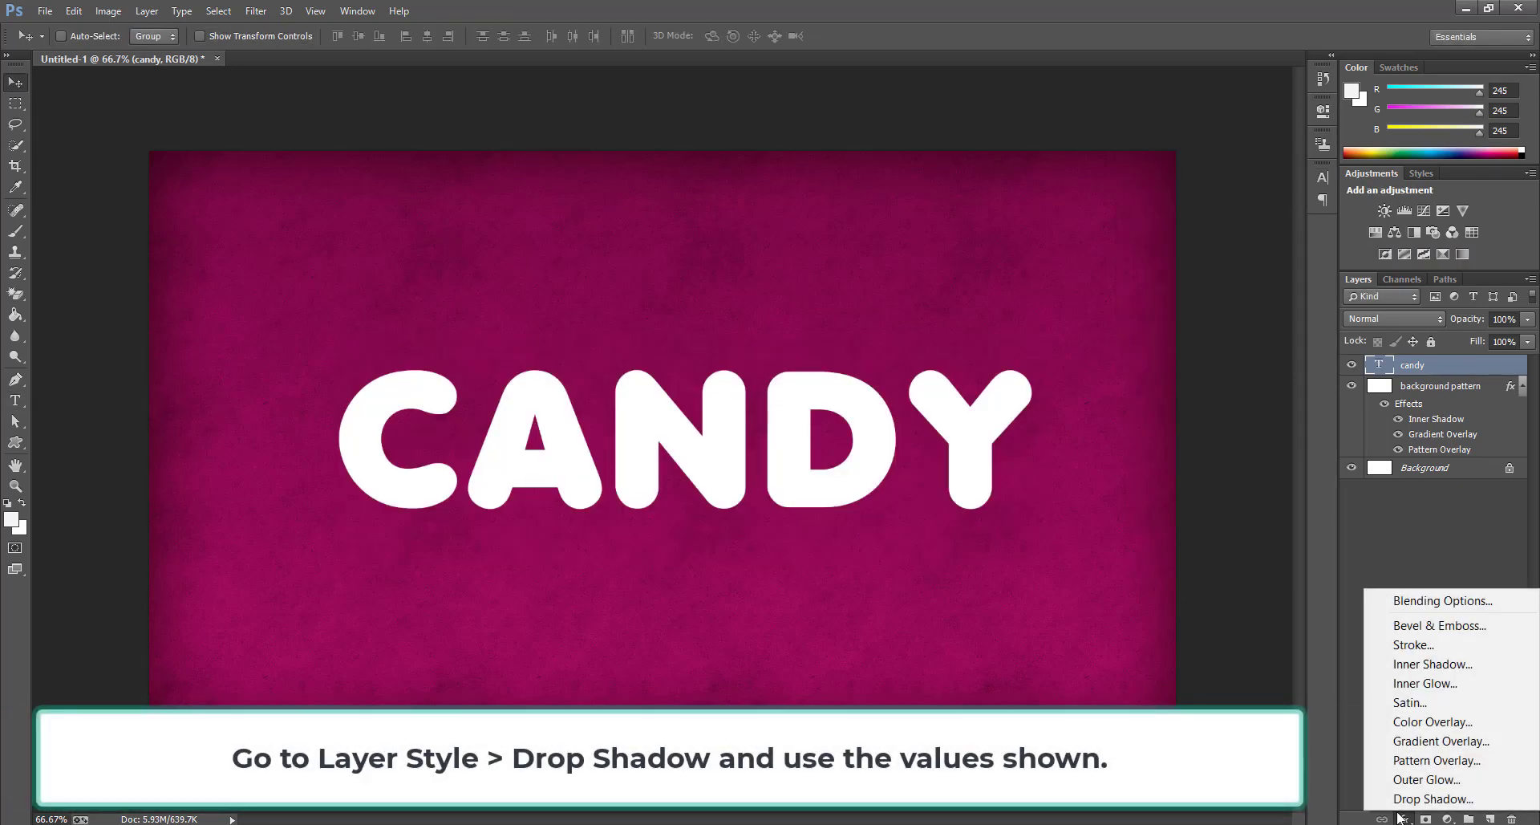
left_click(1406, 799)
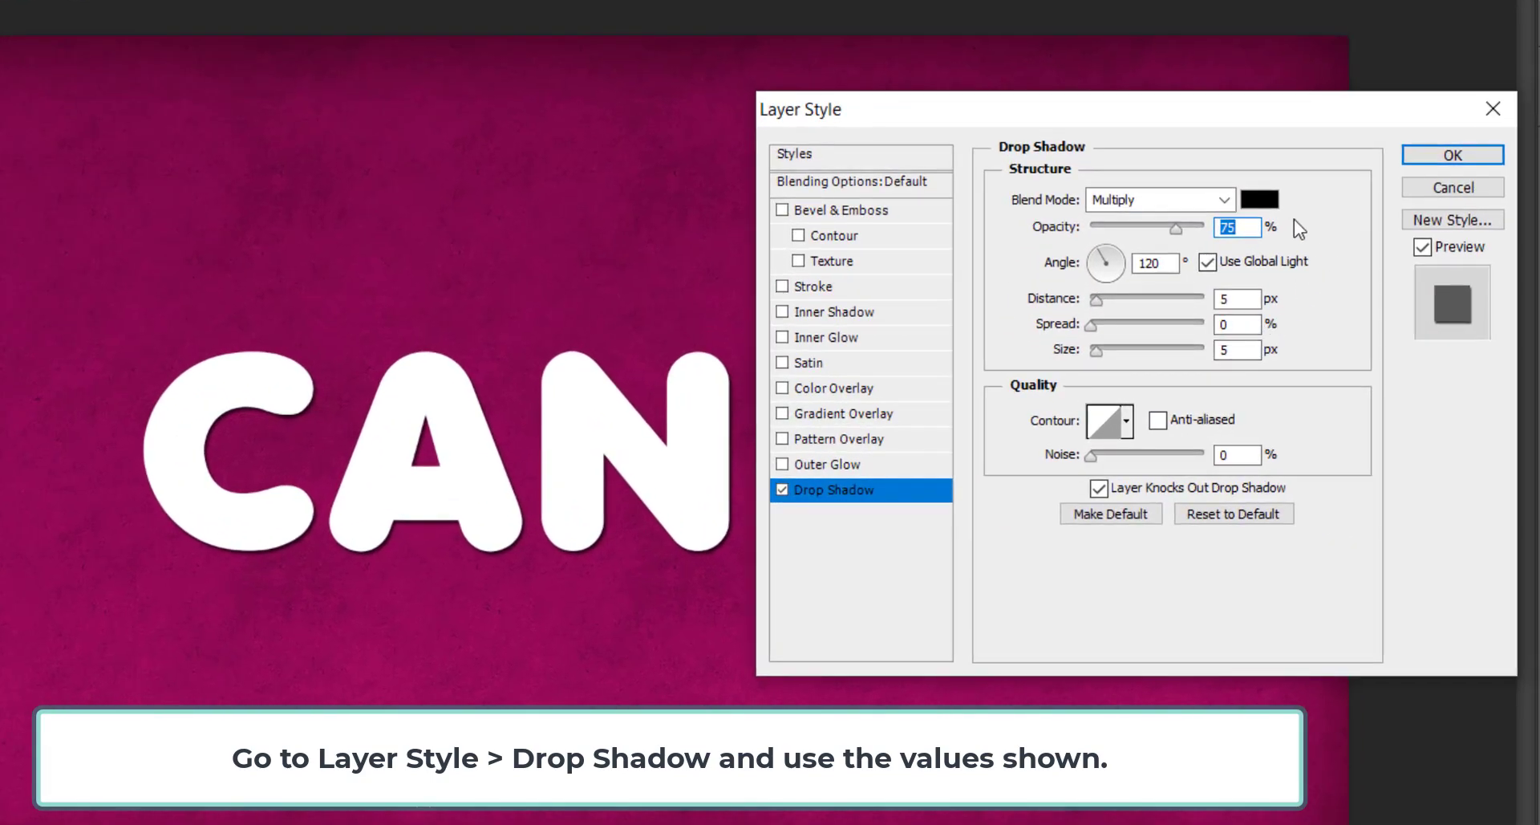
type("20")
left_click(1242, 262)
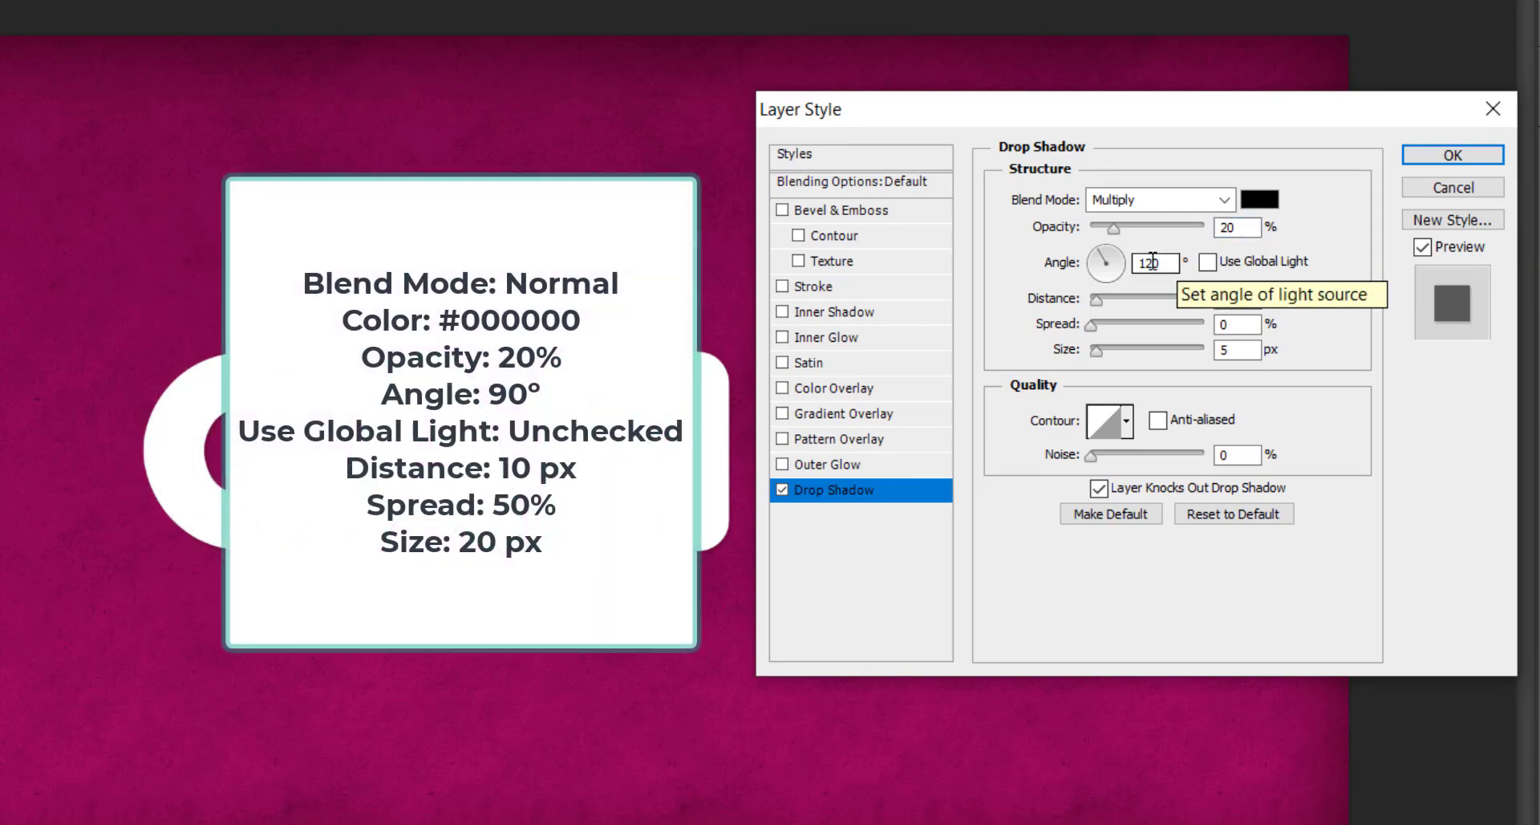
double_click(1152, 262)
type("90")
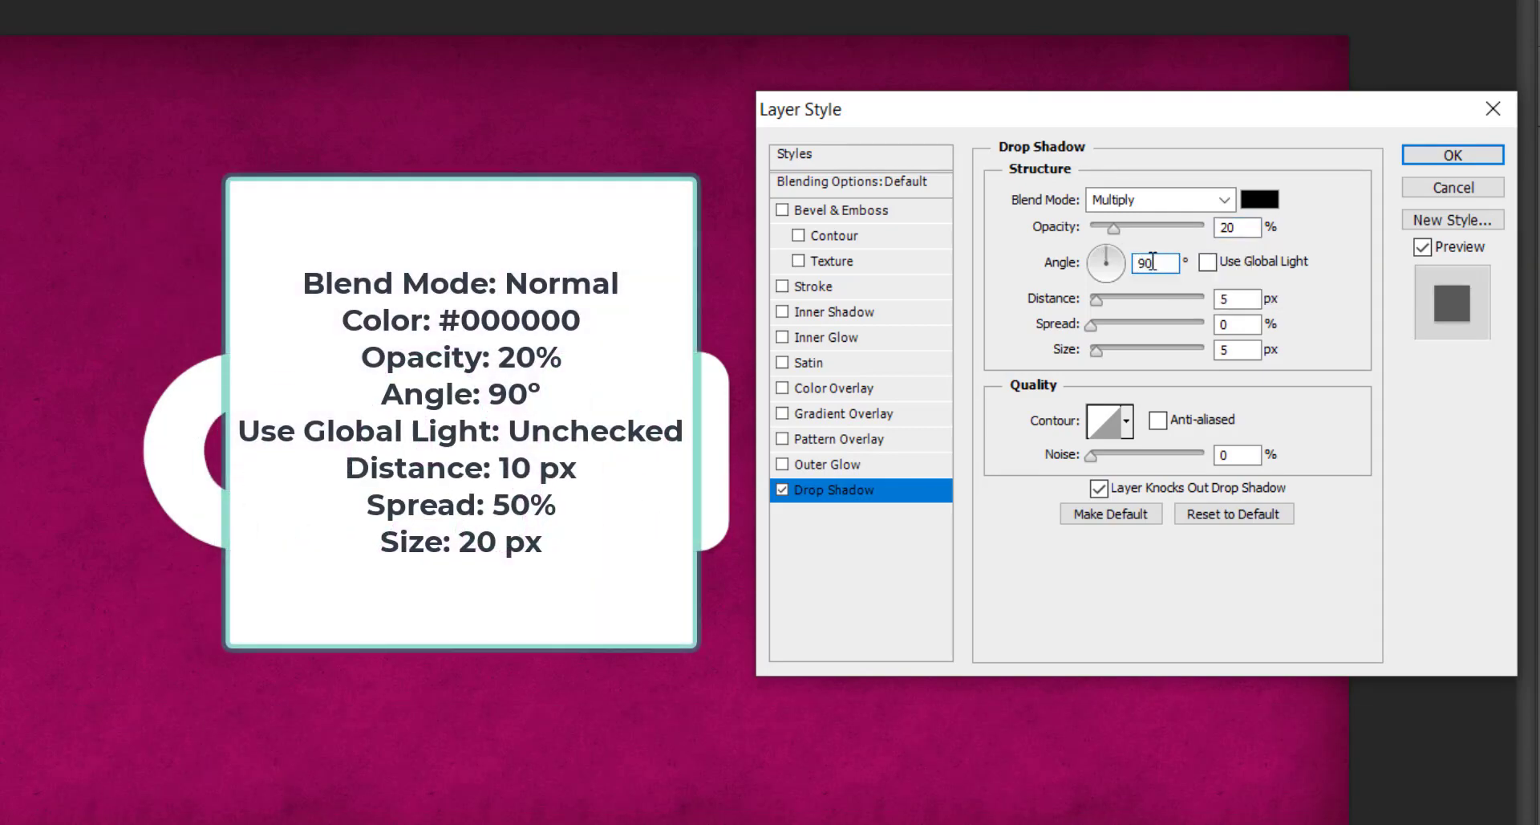
Set the Drop Shadow's distance to 10 px, spread to 50% and size to 20 px
double_click(1228, 299)
type("10")
key("Tab")
type("50")
key("Tab")
type("20")
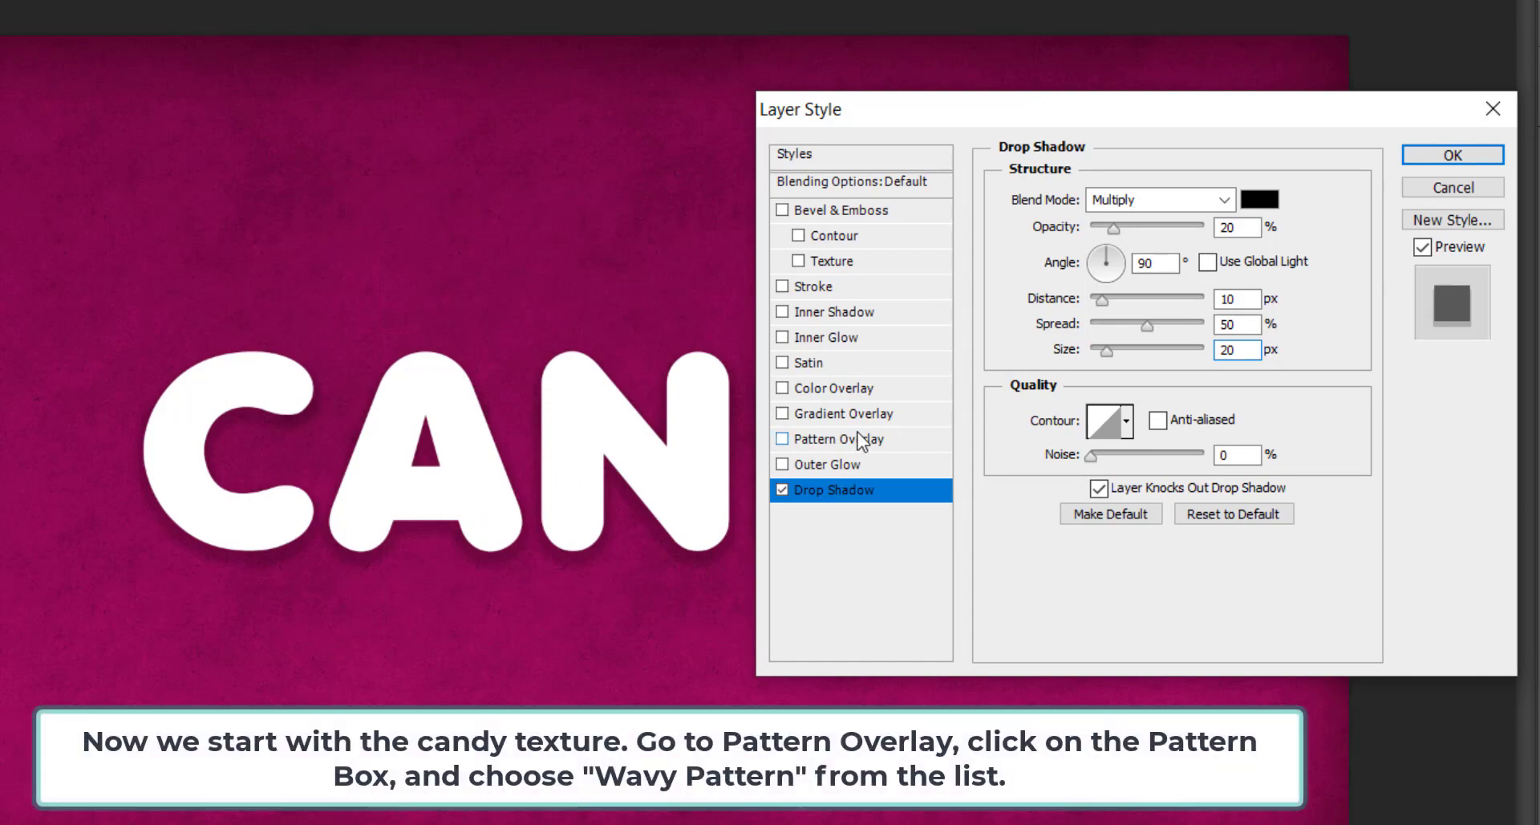
Add a Pattern Overlay to the candy text using the dark red wavy stripe pattern at 200% scale
left_click(842, 439)
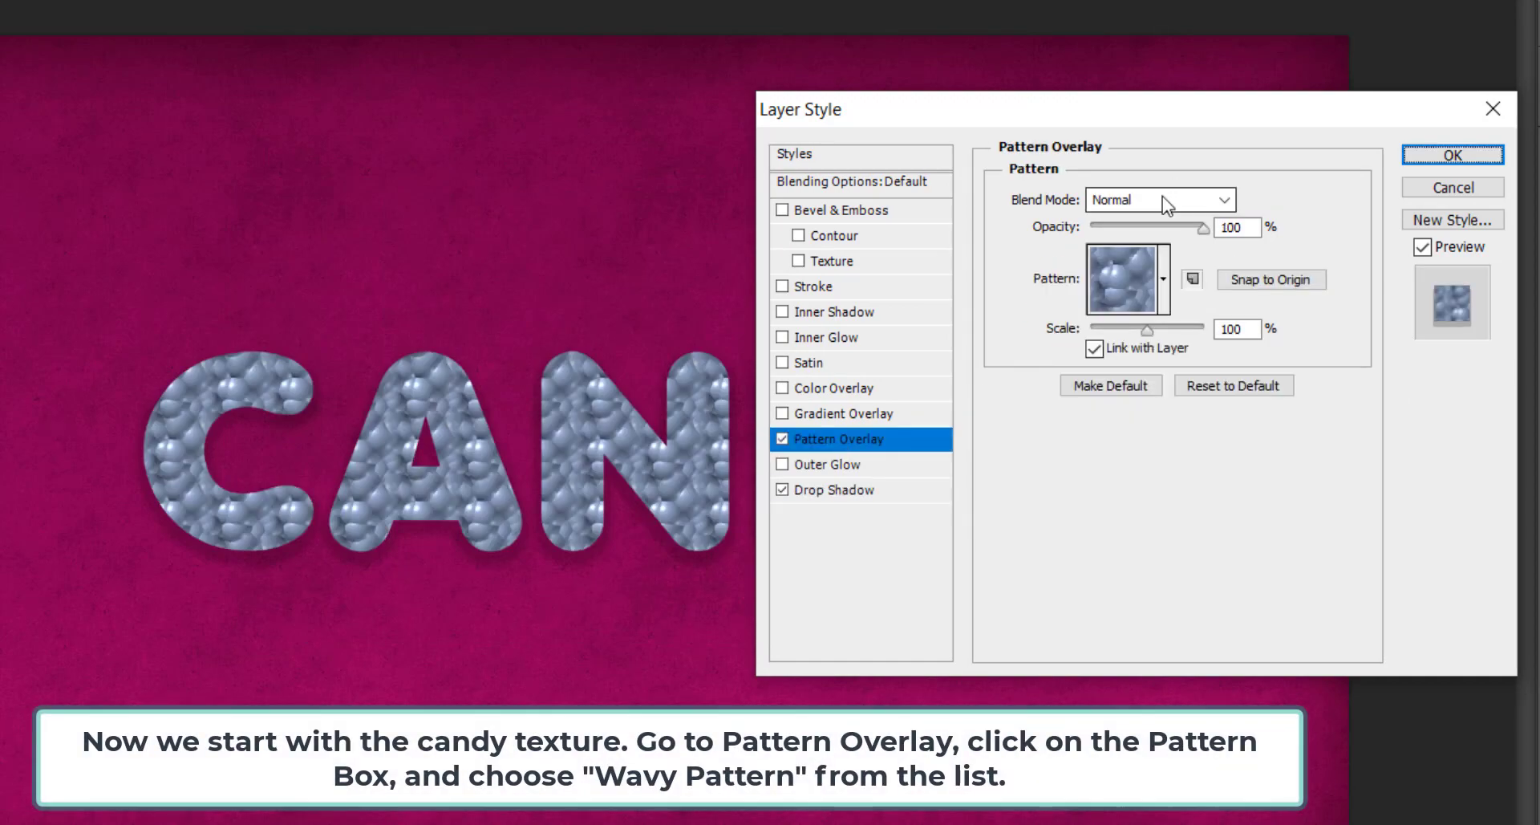
left_click(1165, 291)
left_click(1014, 386)
left_click(1244, 228)
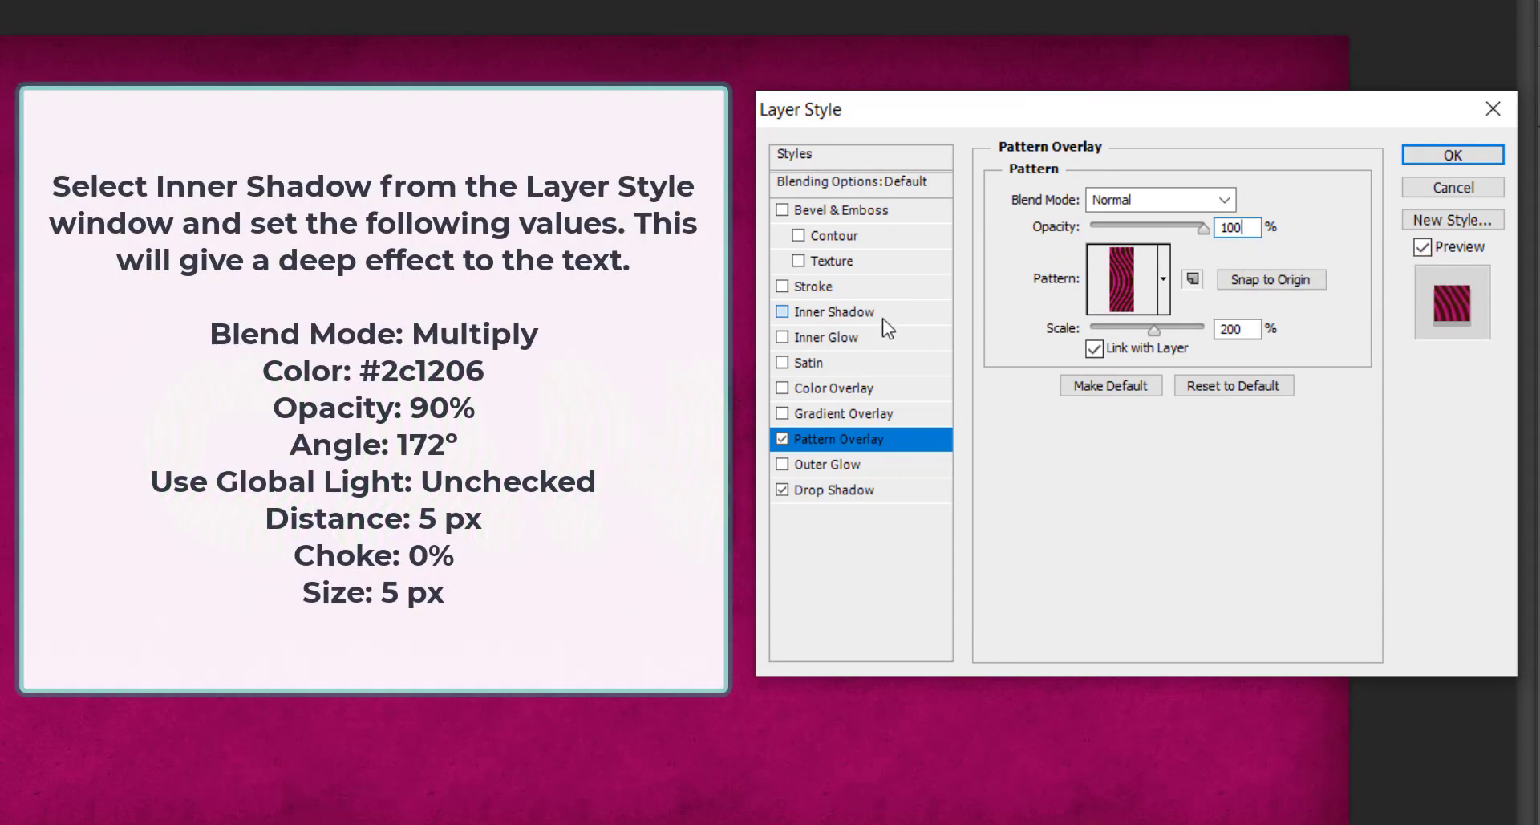
Add an Inner Shadow to the candy text in Multiply mode with color #2c1206 and 90% opacity
left_click(838, 313)
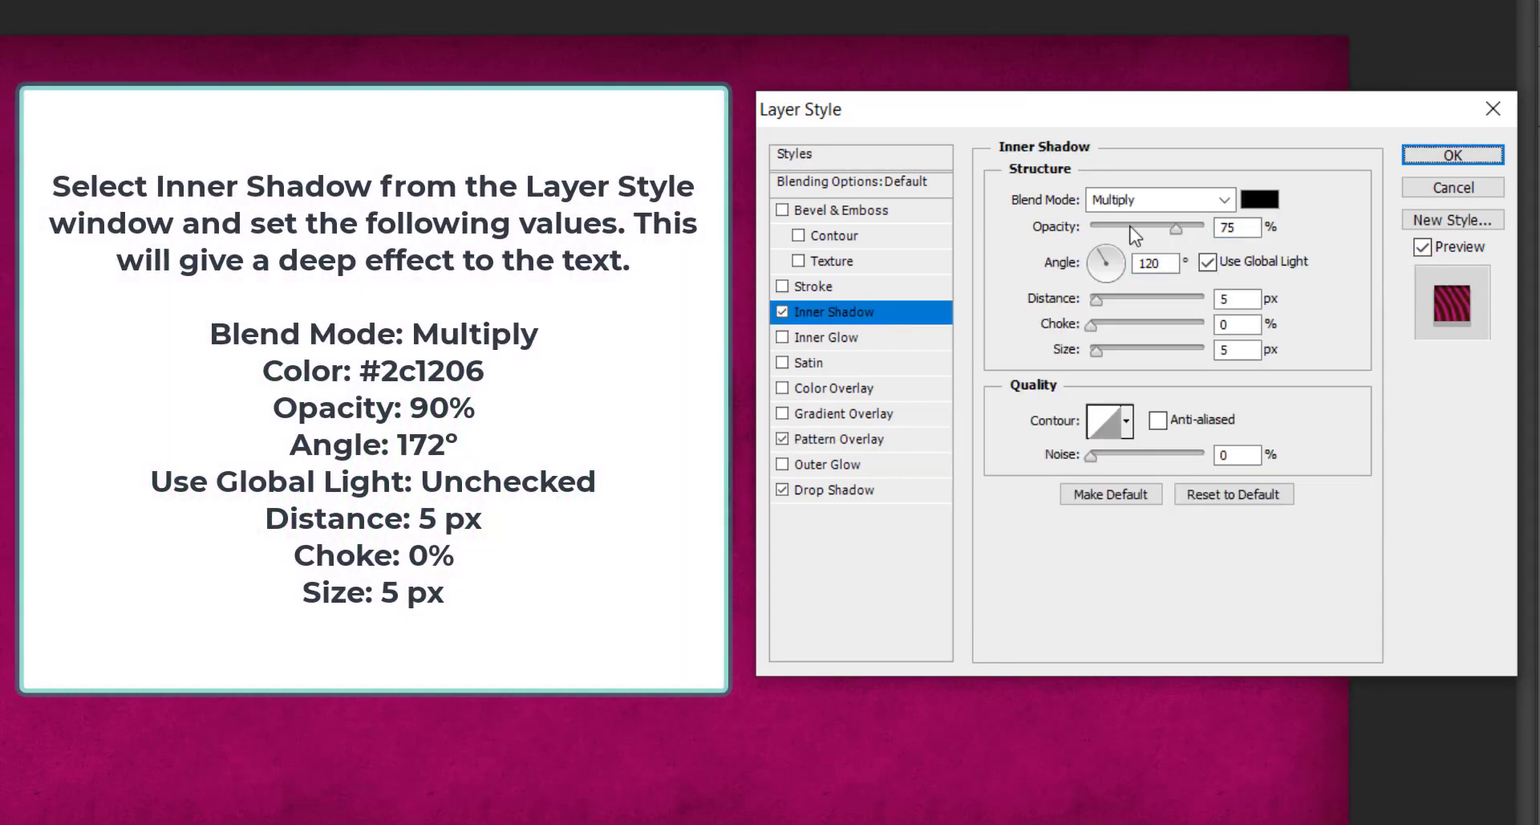
left_click(1264, 201)
type("2c1206")
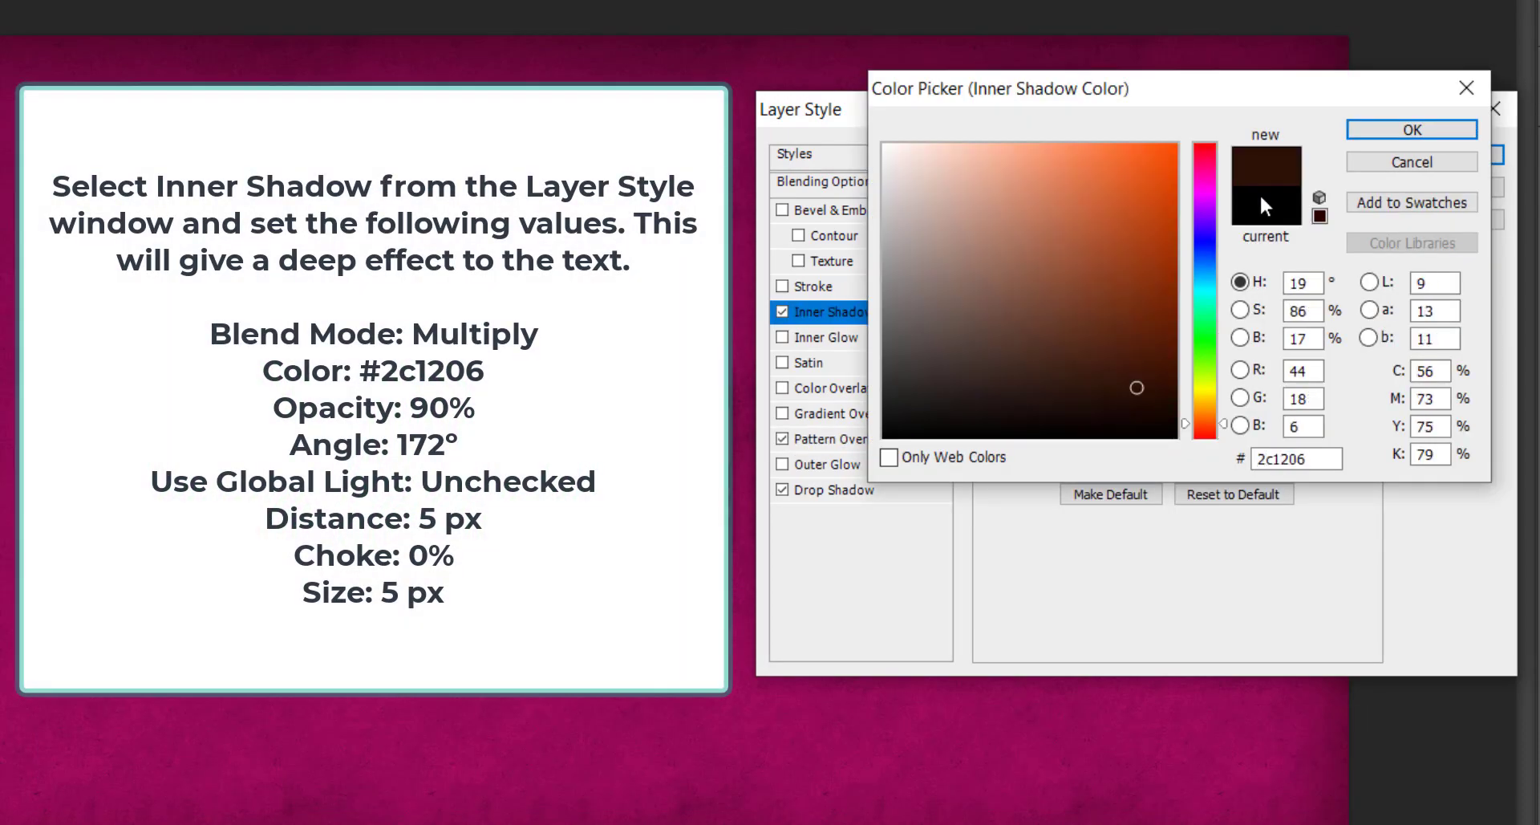
key("Return")
type("90")
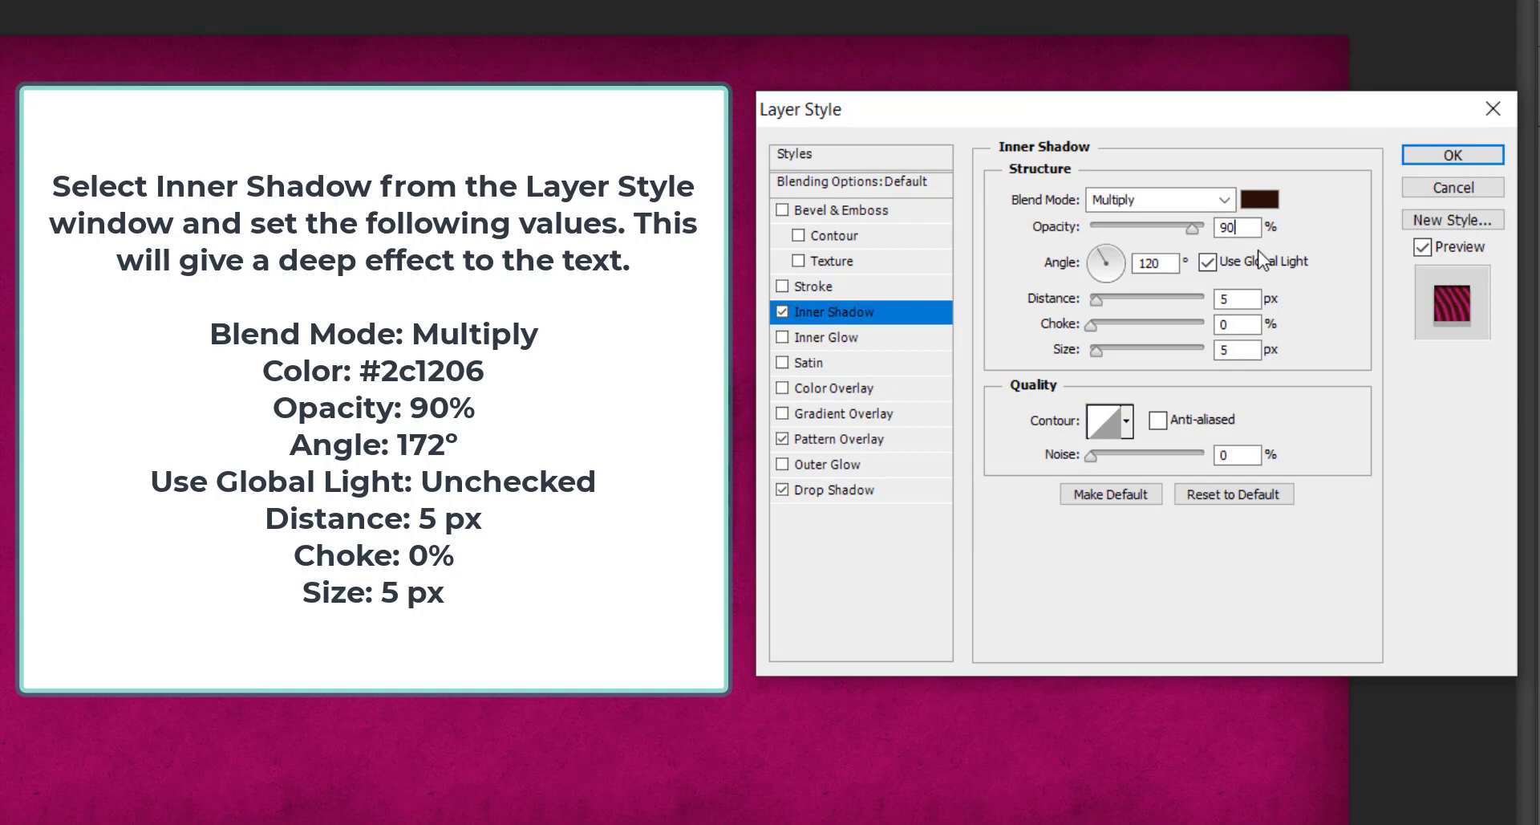
Turn off global light for the Inner Shadow and set its angle to 172°, keeping distance 5 px, choke 0% and size 5 px
left_click(1259, 261)
double_click(1155, 263)
type("172")
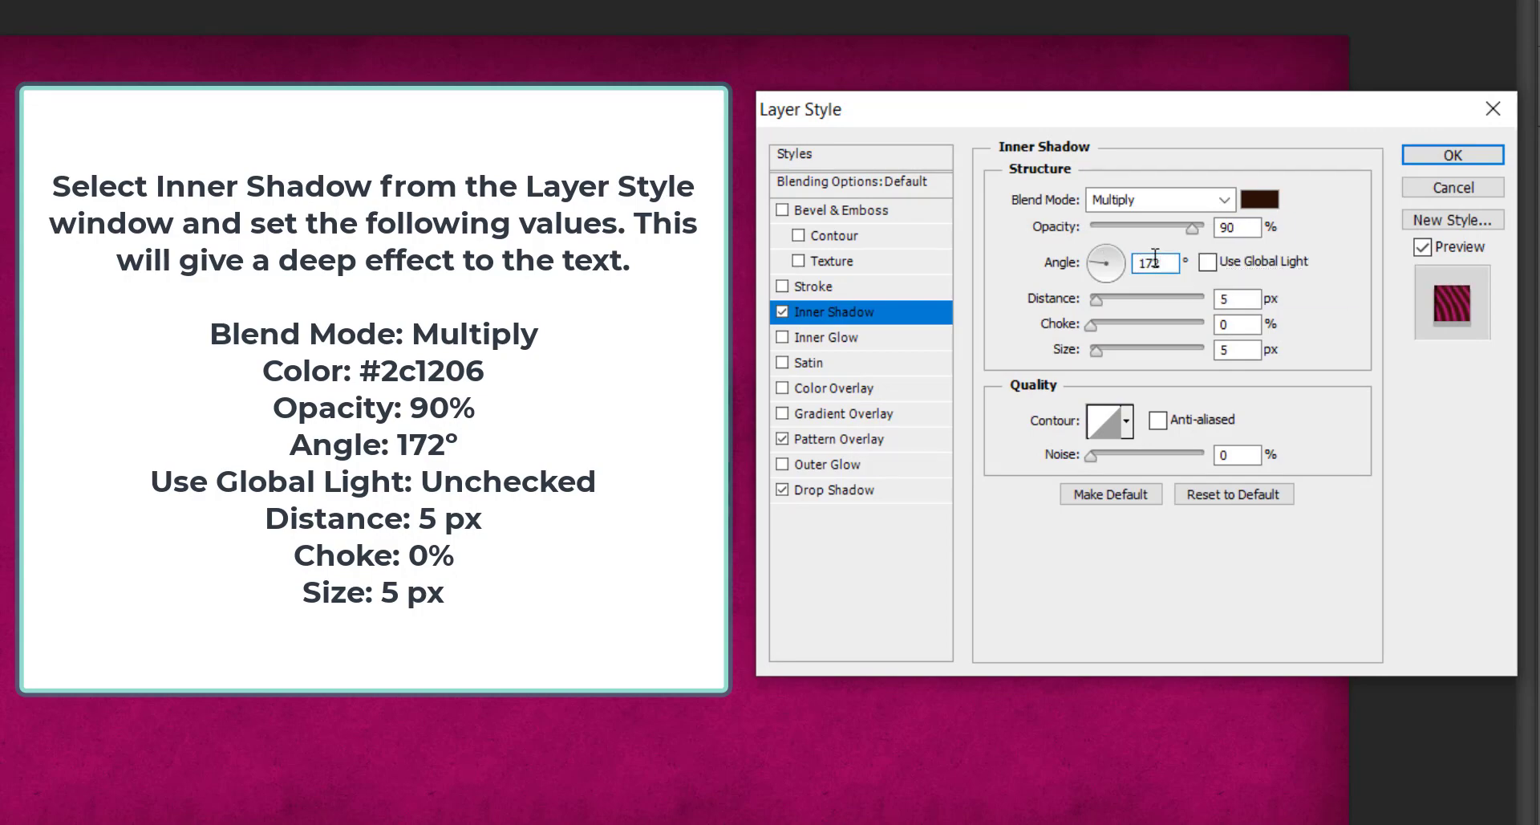
double_click(1247, 299)
key("Tab")
key("Tab")
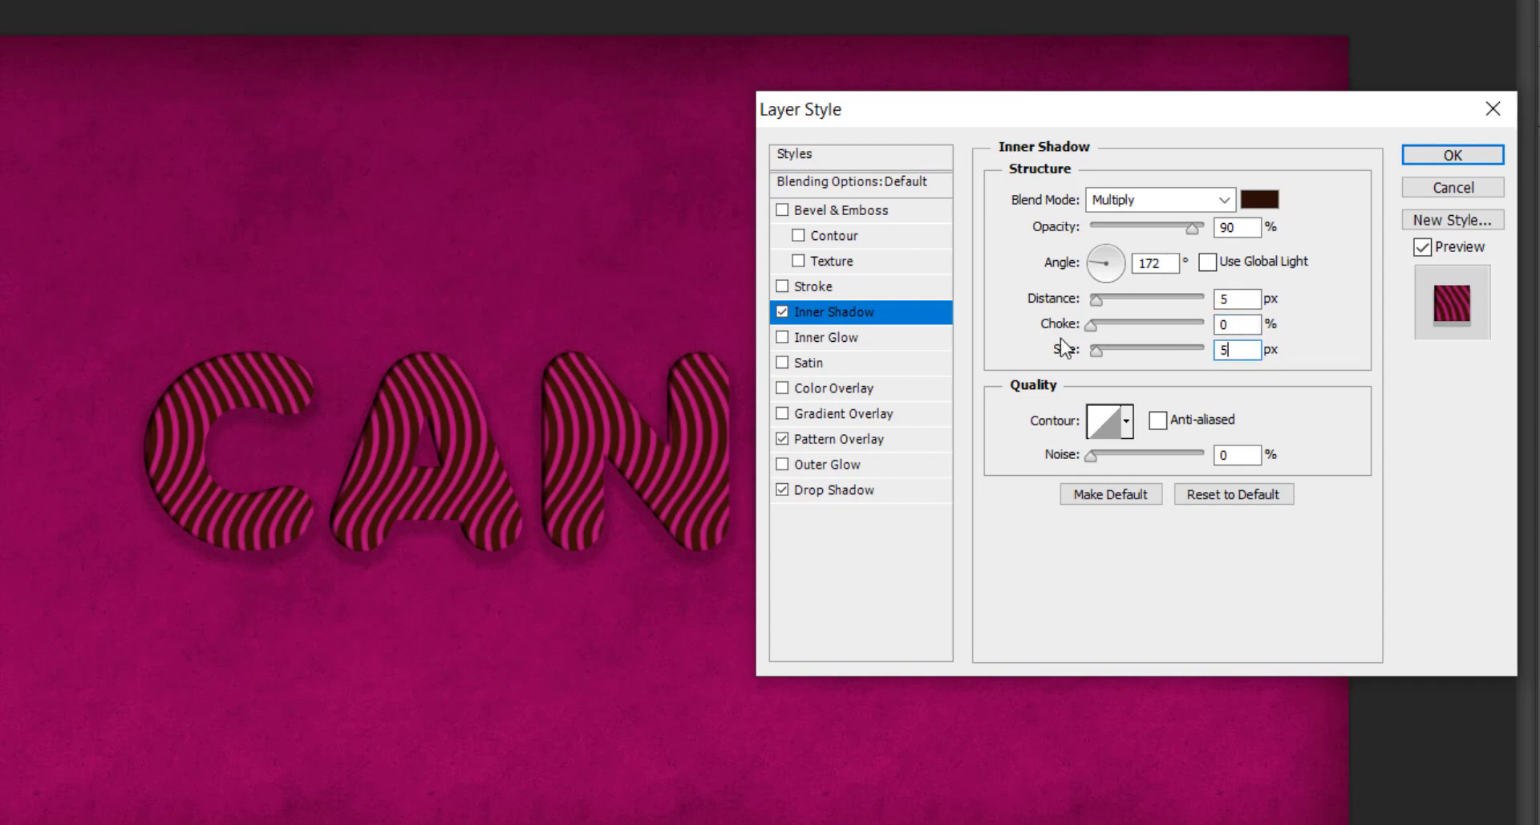
Add an Outer Glow to the candy text in Normal mode with 100% opacity and 0% noise
left_click(866, 462)
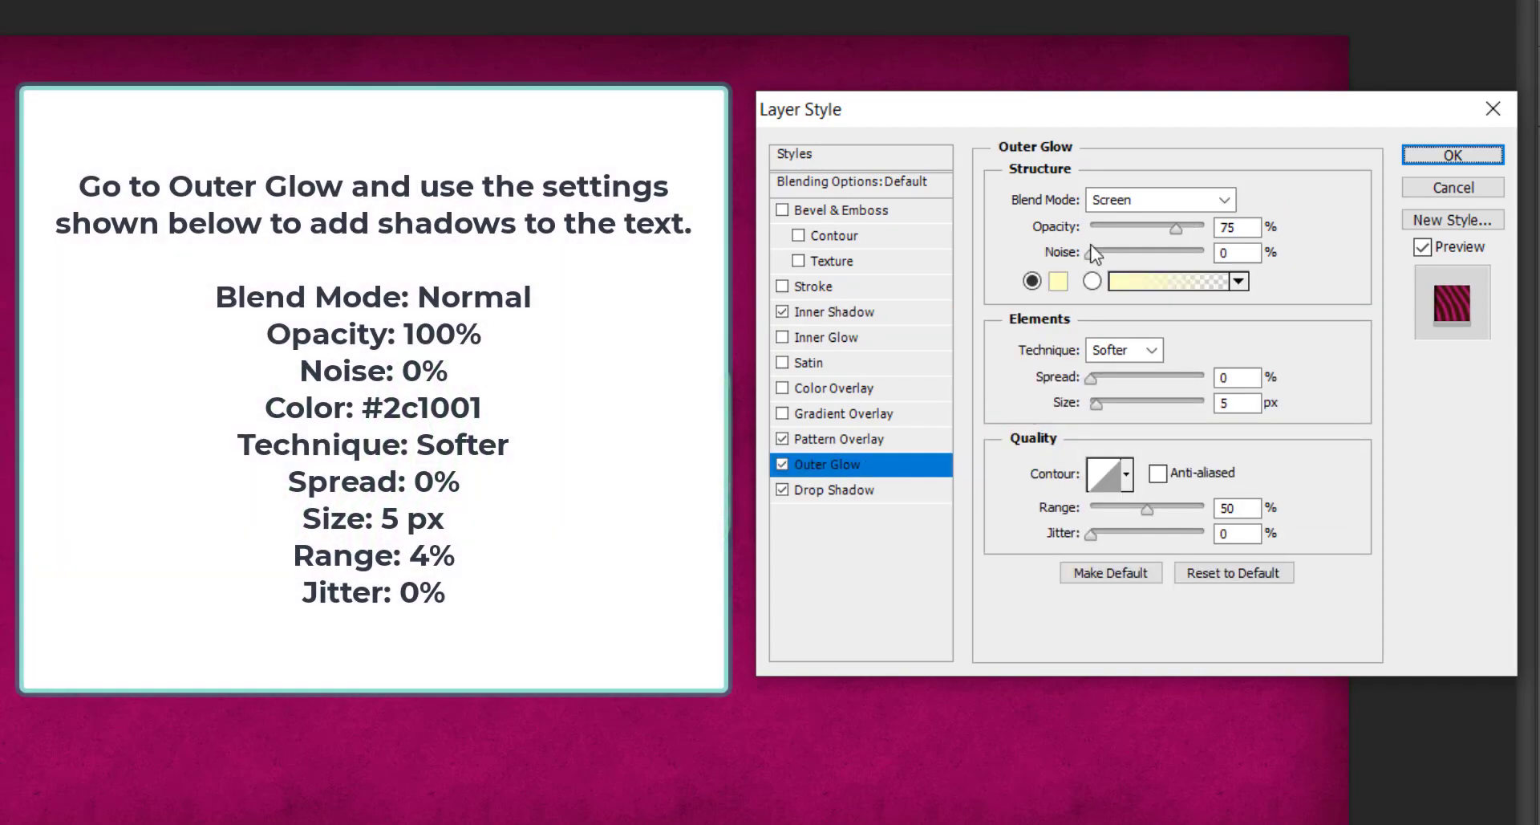
left_click(1163, 199)
left_click(1147, 232)
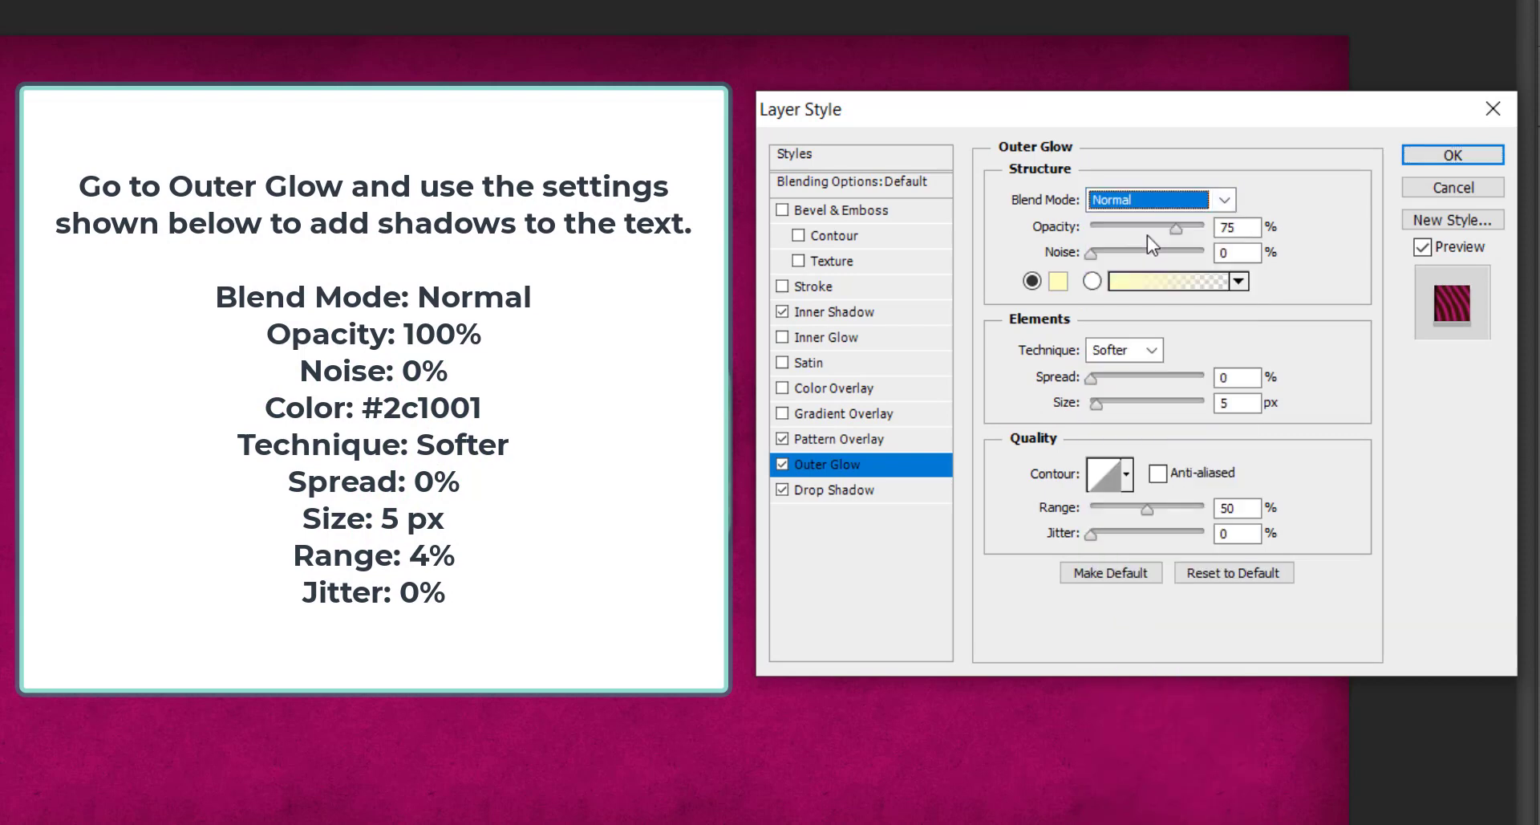
double_click(1236, 227)
type("100")
double_click(1245, 254)
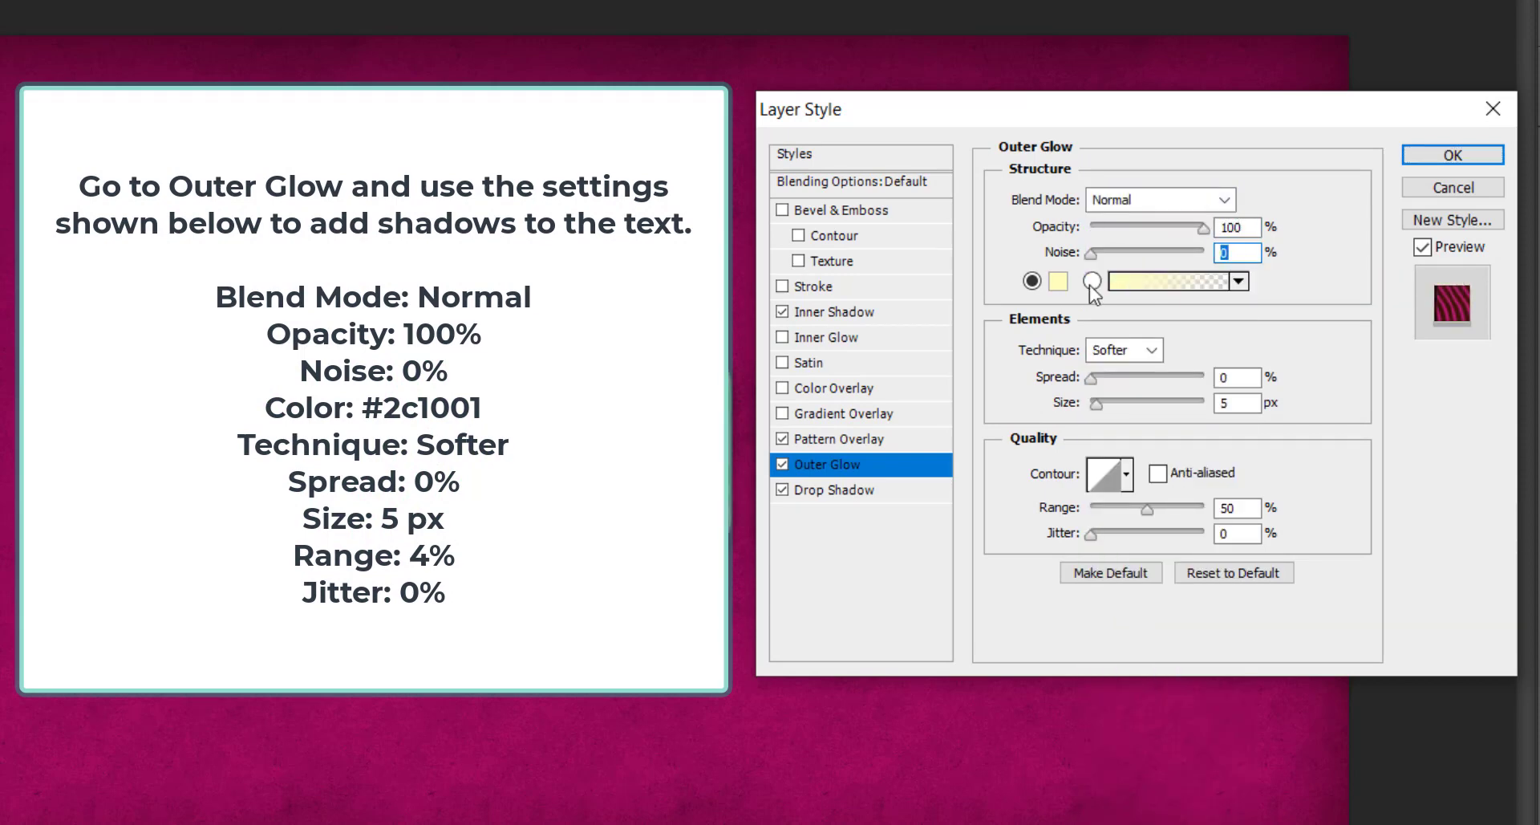
Set the Outer Glow color to dark brown #2c1001 and its range to 4%
left_click(1059, 281)
left_click(1304, 428)
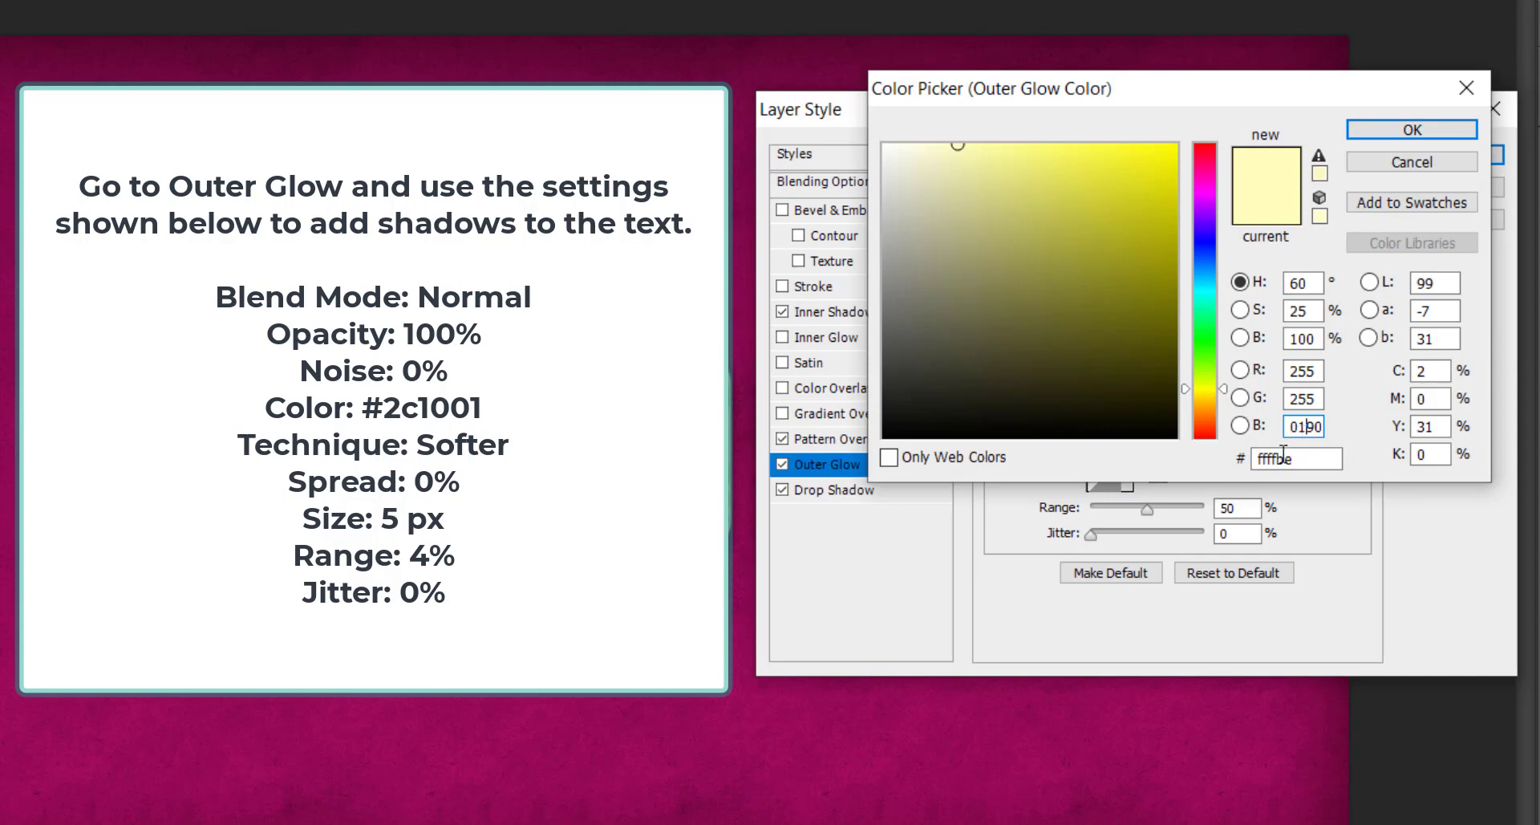
left_click(1284, 457)
key("Return")
left_click(1280, 458)
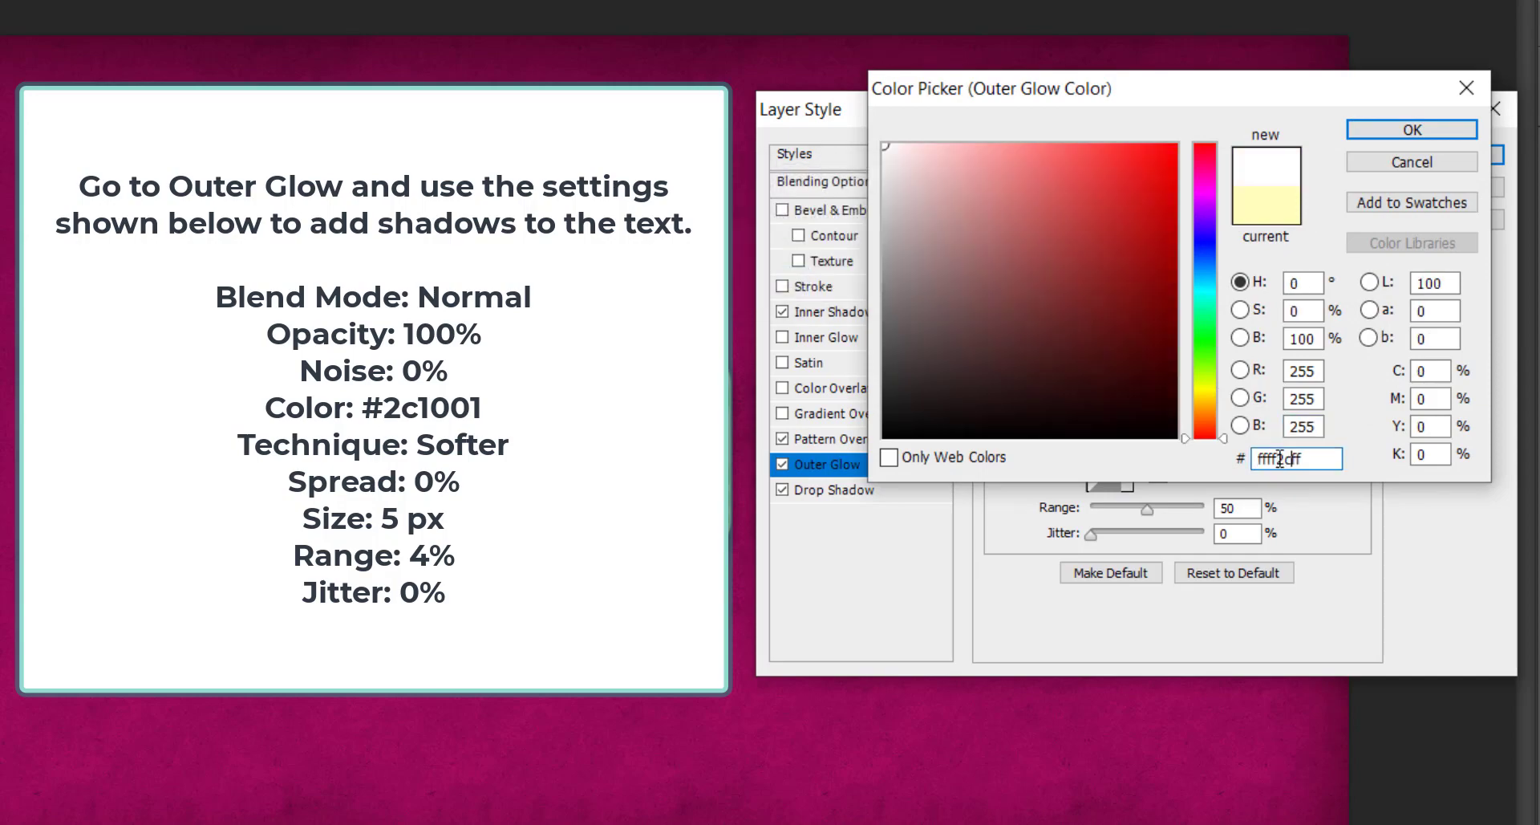
double_click(1280, 459)
type("2c")
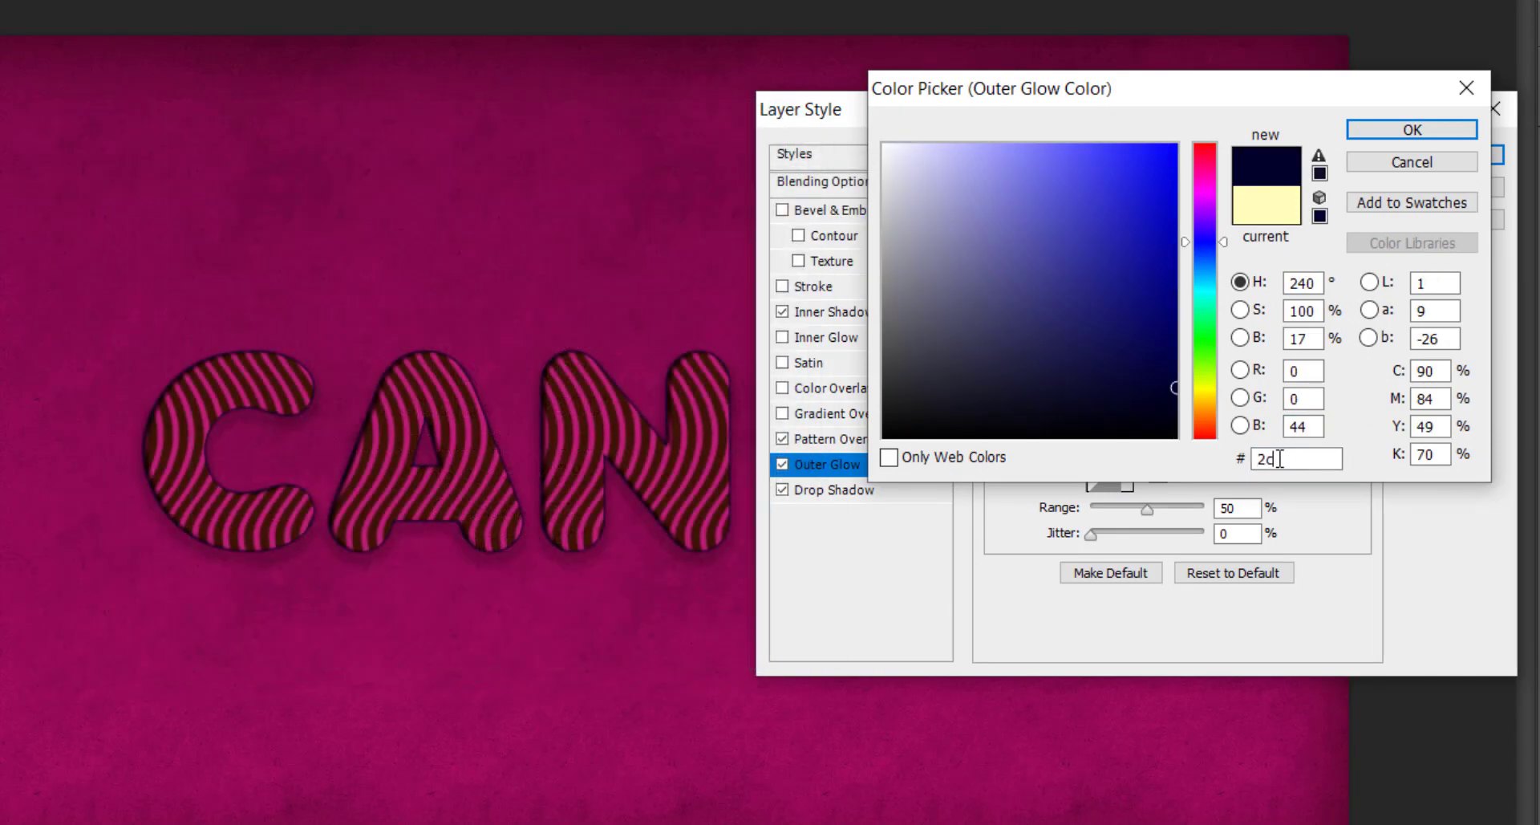
type("1001")
key("Return")
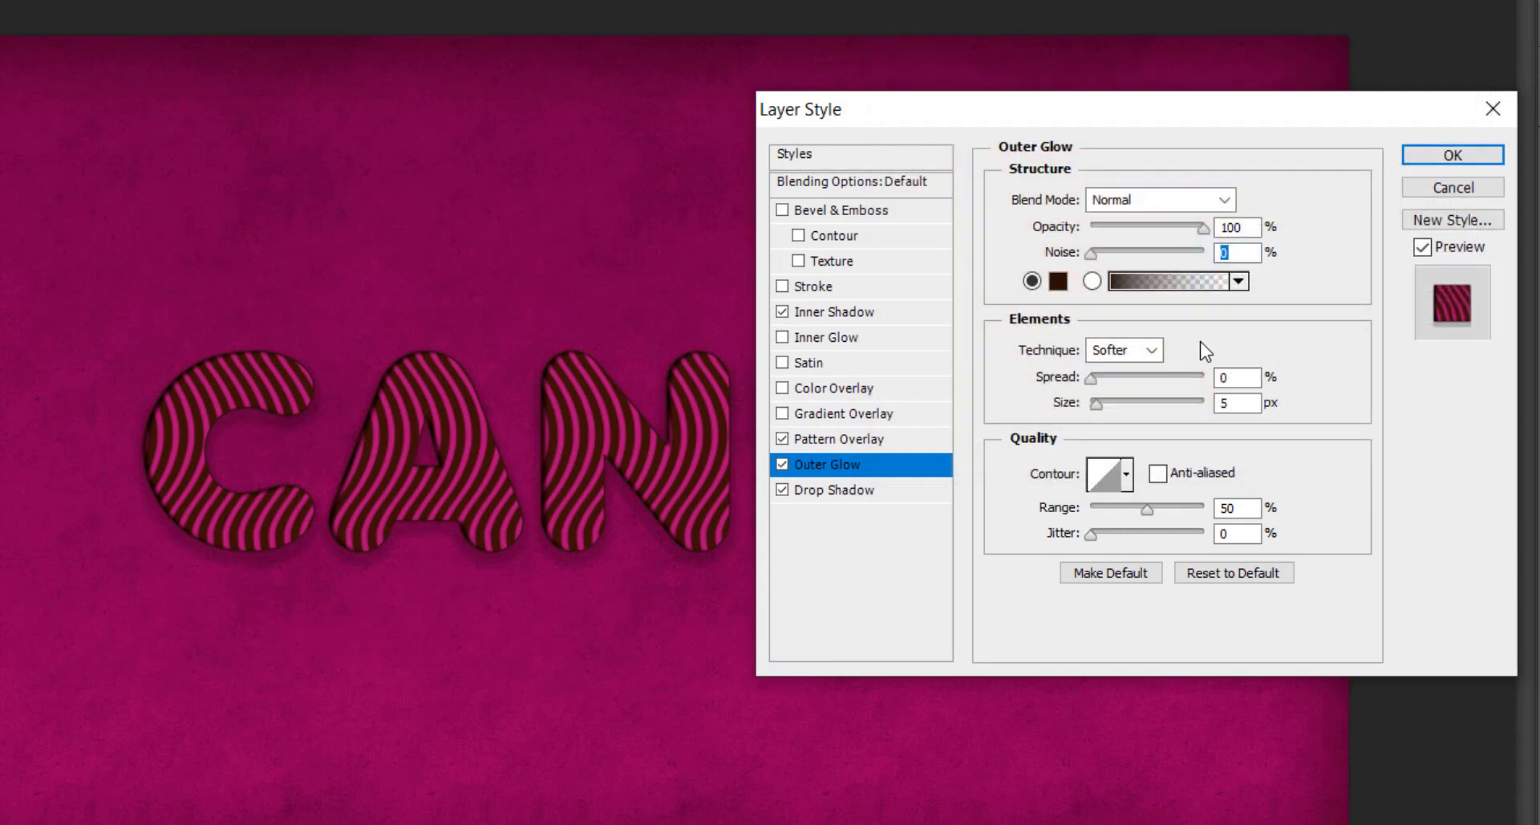
double_click(1252, 508)
type("4")
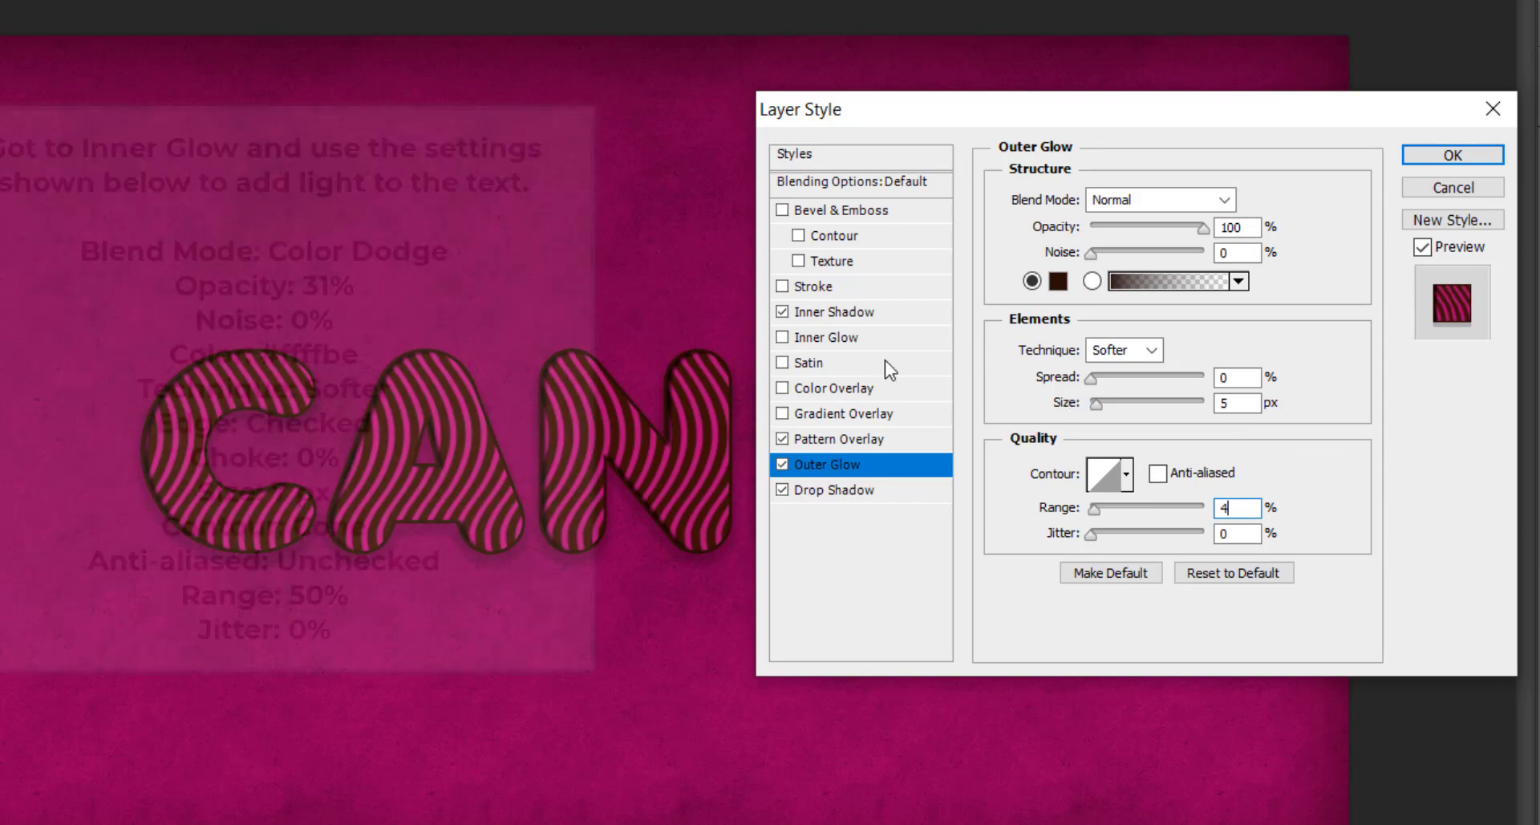
Add an Inner Glow to the candy text in Color Dodge mode with 31% opacity and color #ffffbe
left_click(883, 338)
left_click(1163, 201)
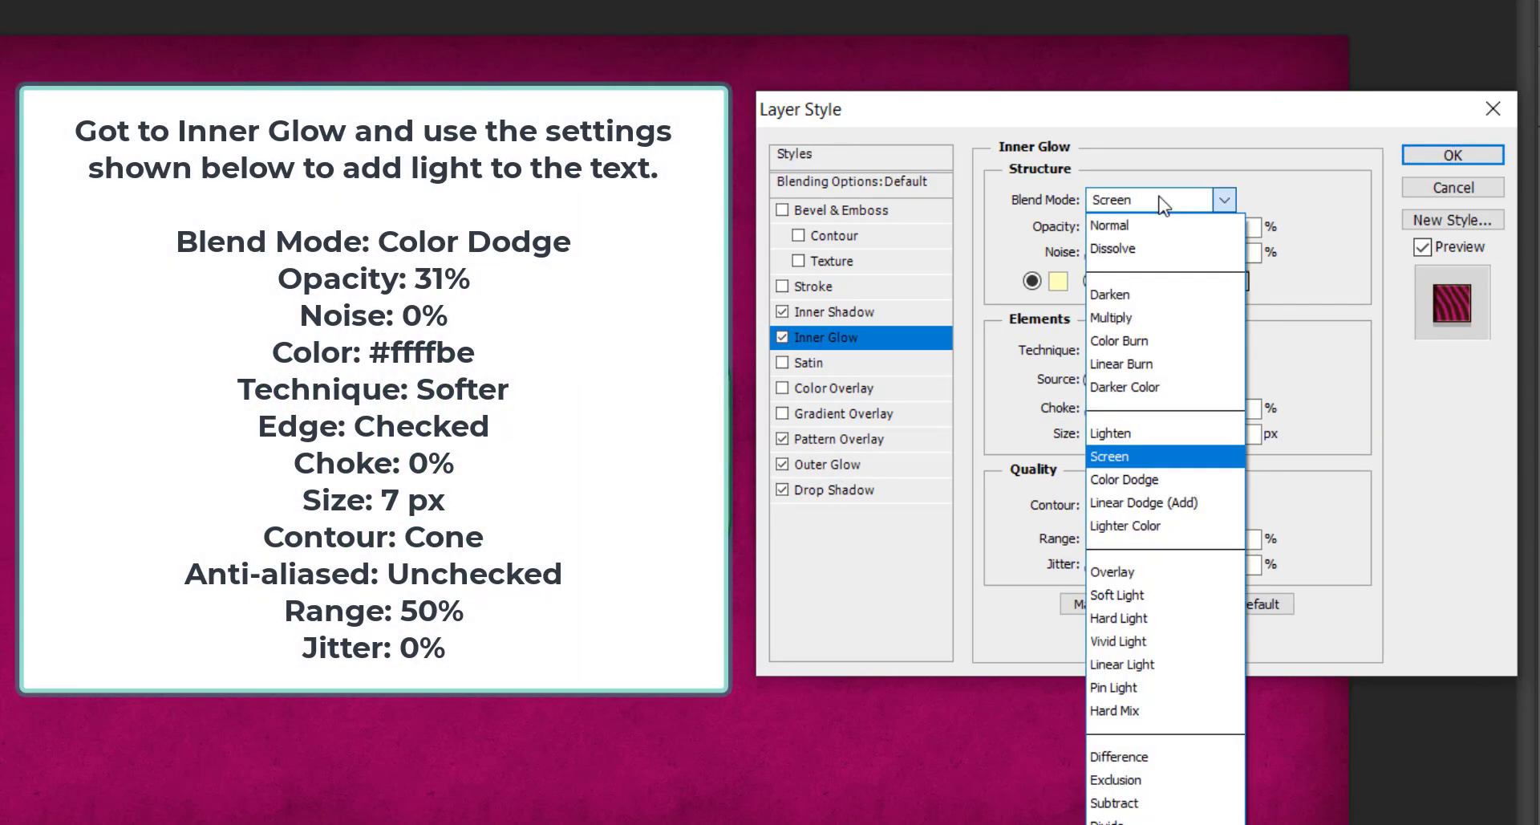
left_click(1164, 480)
double_click(1236, 227)
type("31")
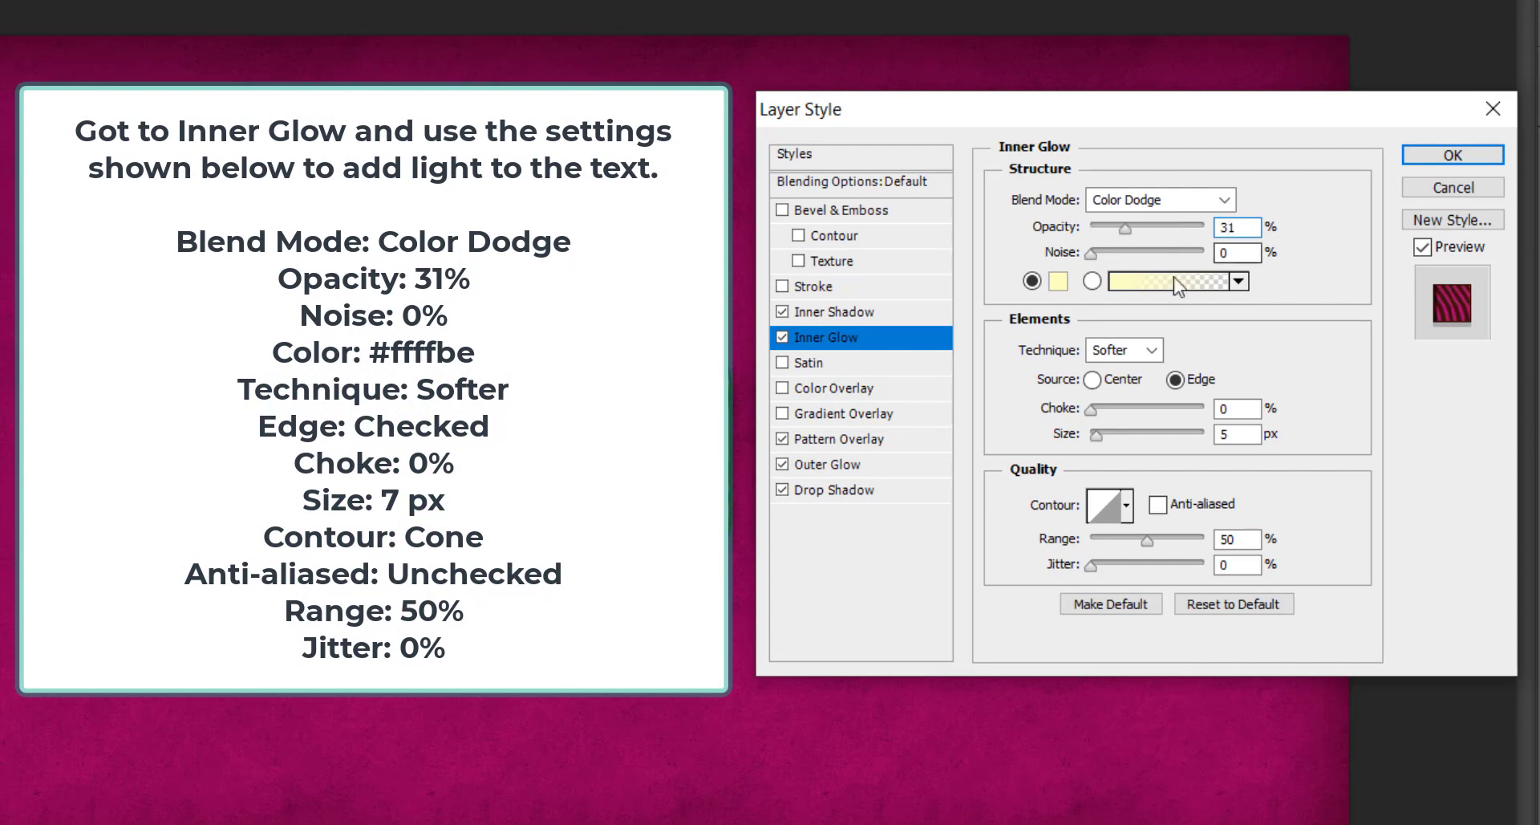
left_click(1059, 280)
type("ffffbe")
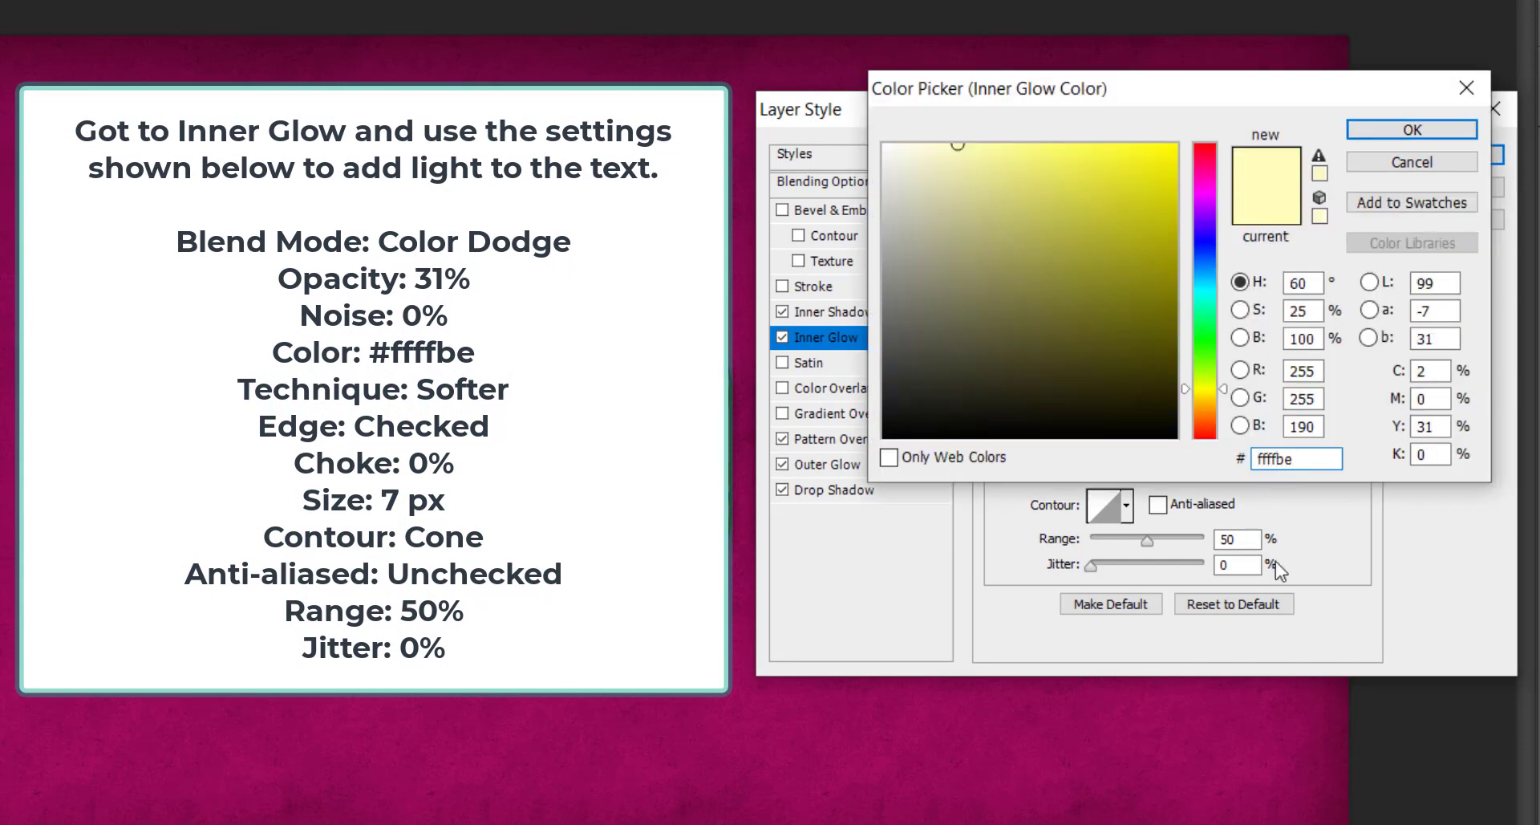
key("Return")
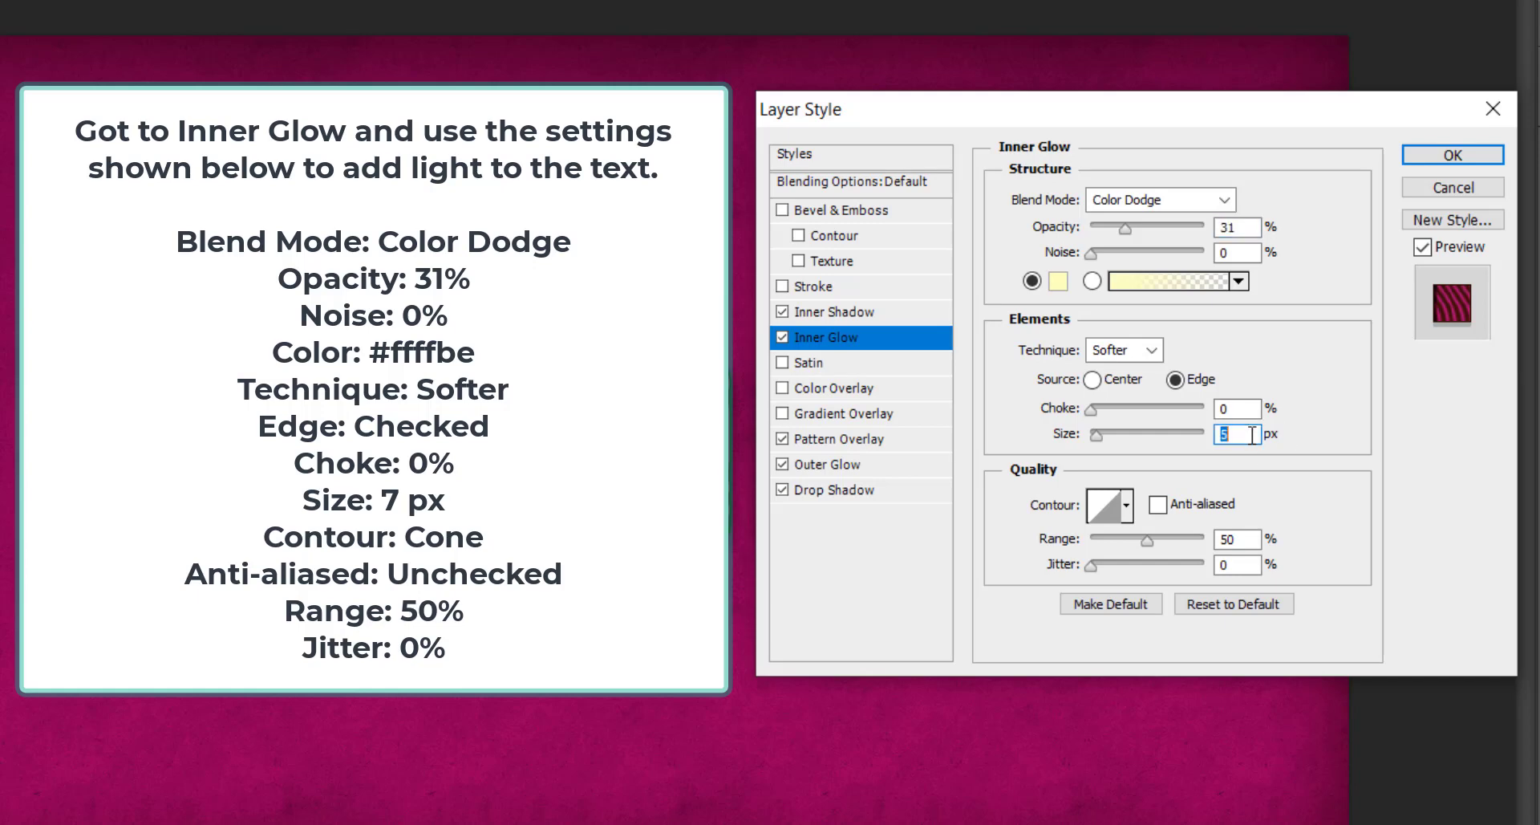
Set the Inner Glow size to 7 px and choose the Cone contour
type("7")
left_click(1126, 504)
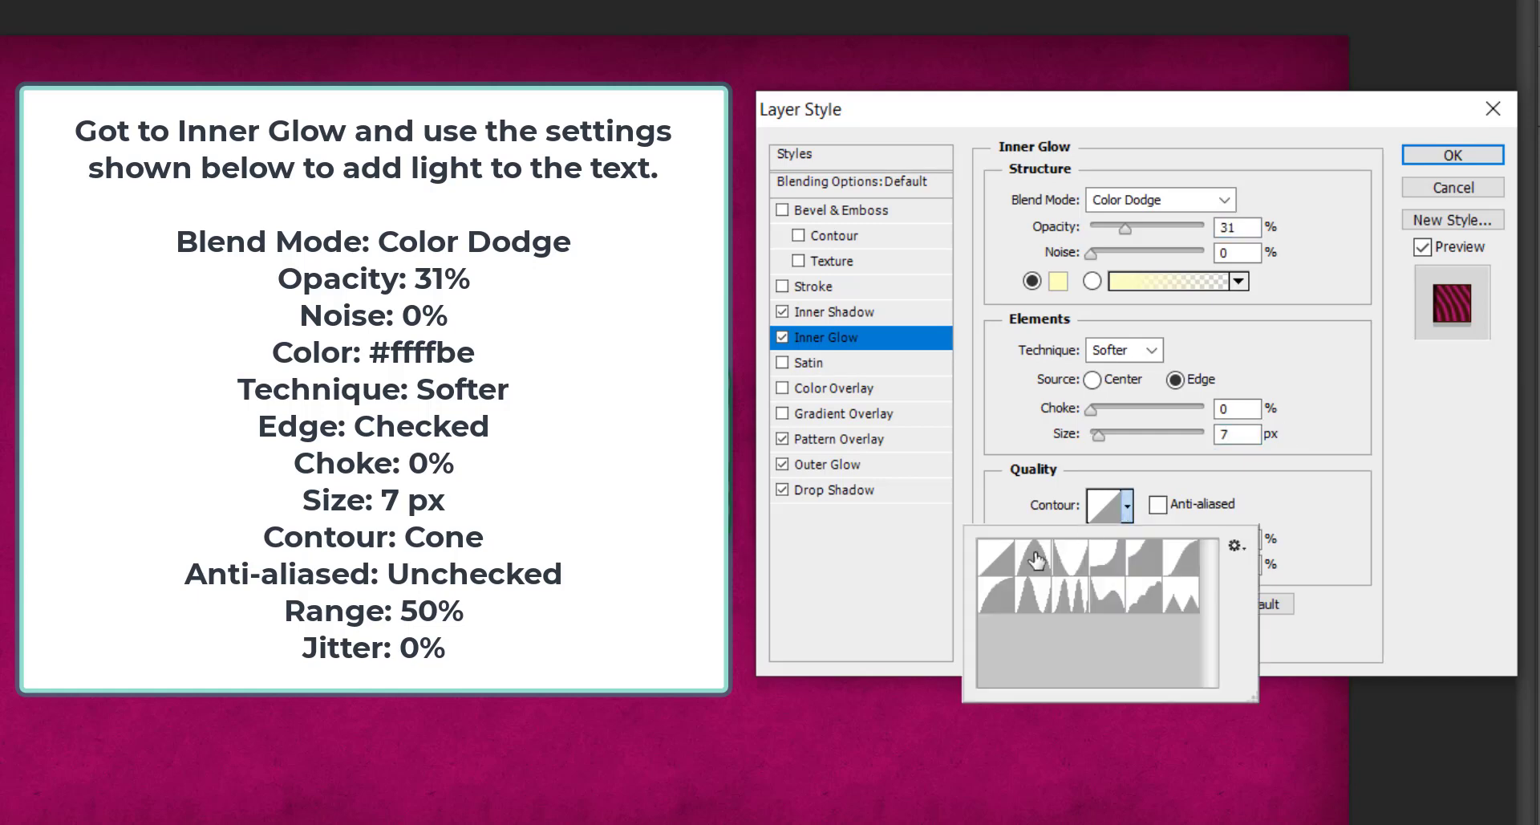
left_click(1036, 559)
left_click(1331, 527)
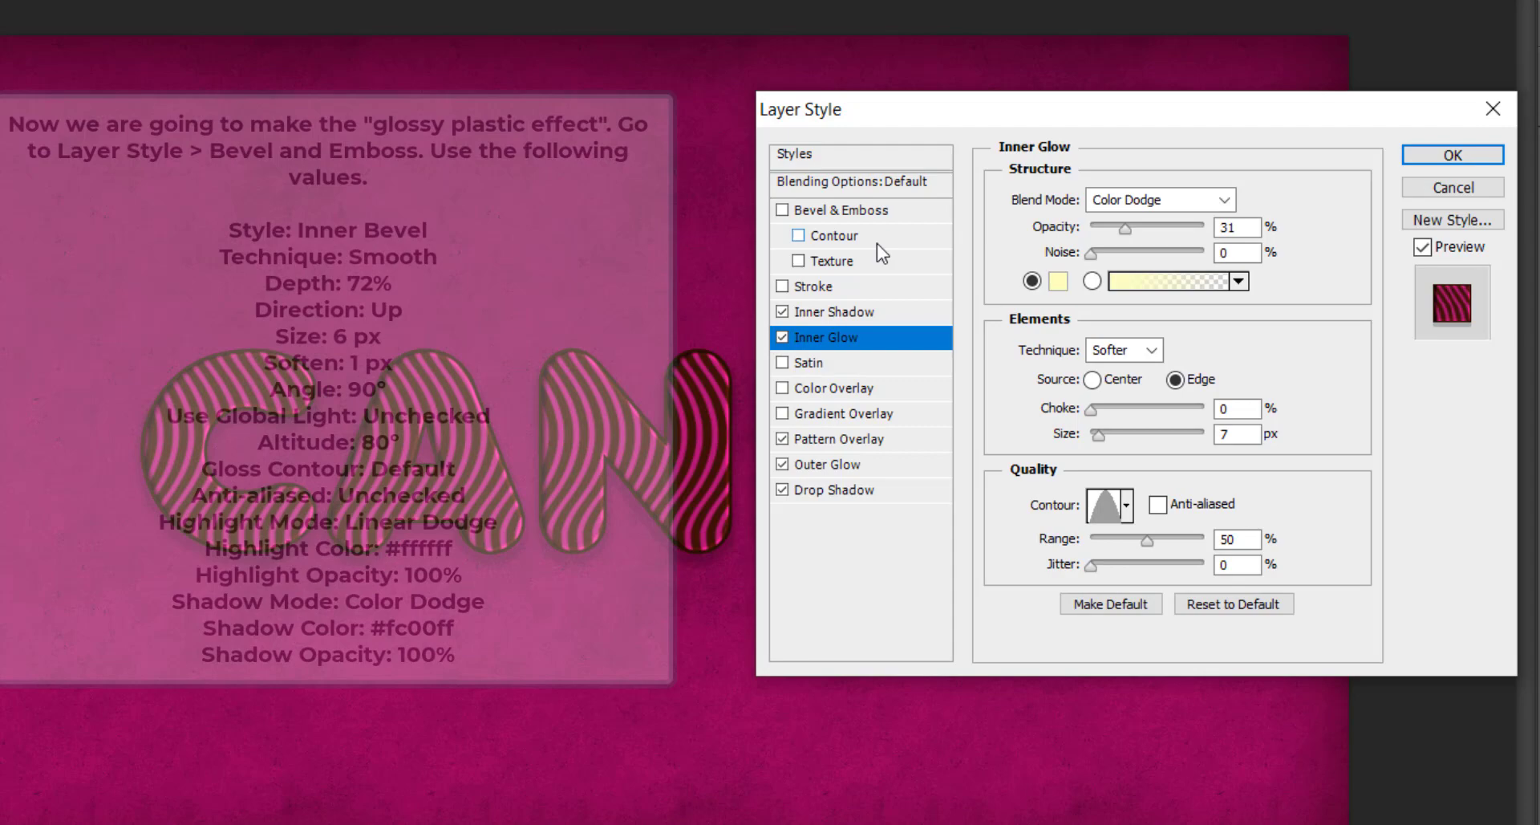
Add an Inner Bevel with Bevel & Emboss, using 72% depth, 6 px size and 1 px soften
left_click(859, 211)
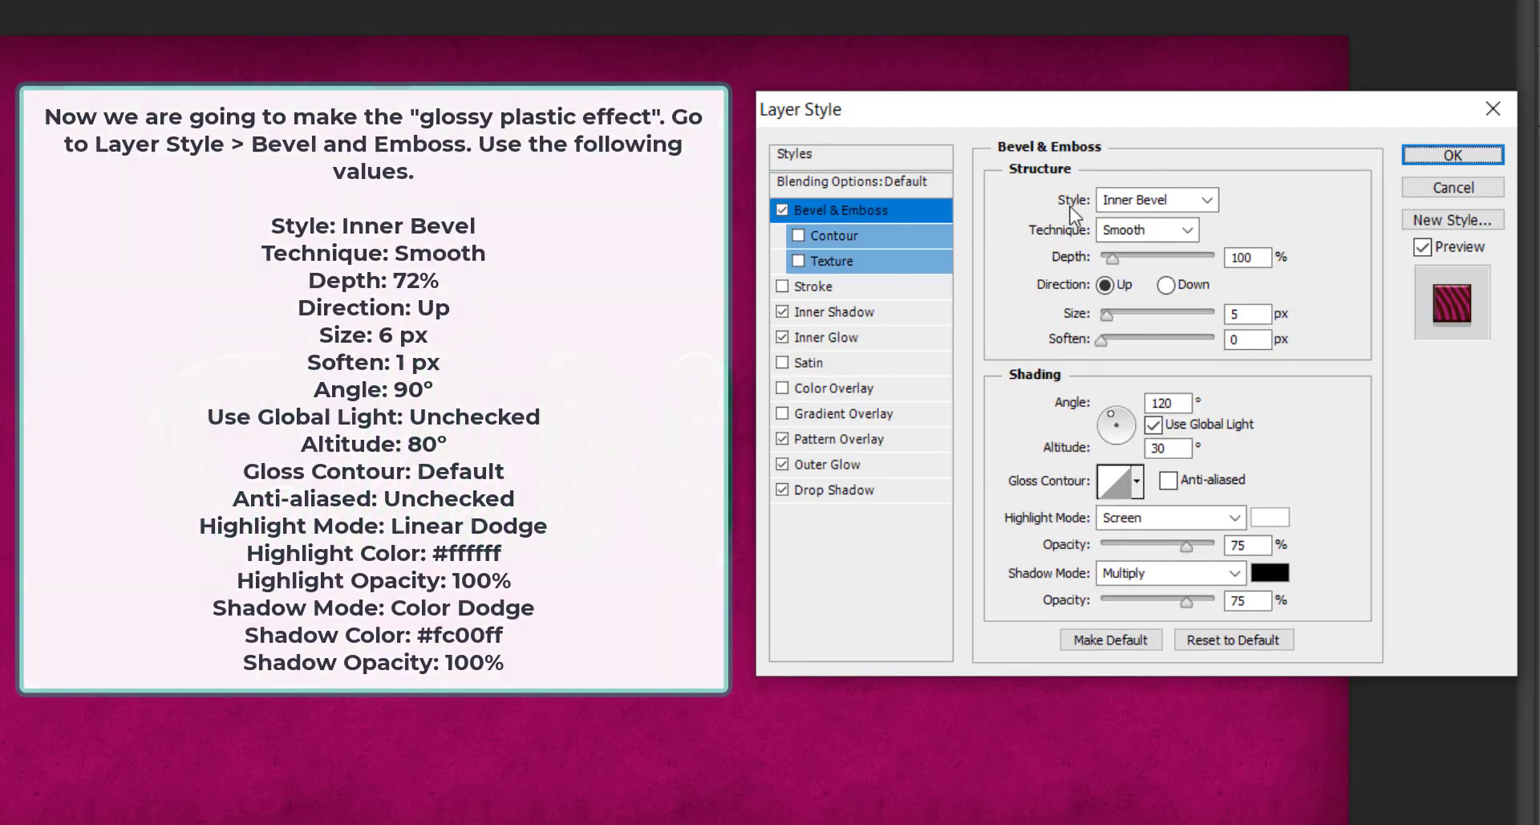
double_click(1248, 257)
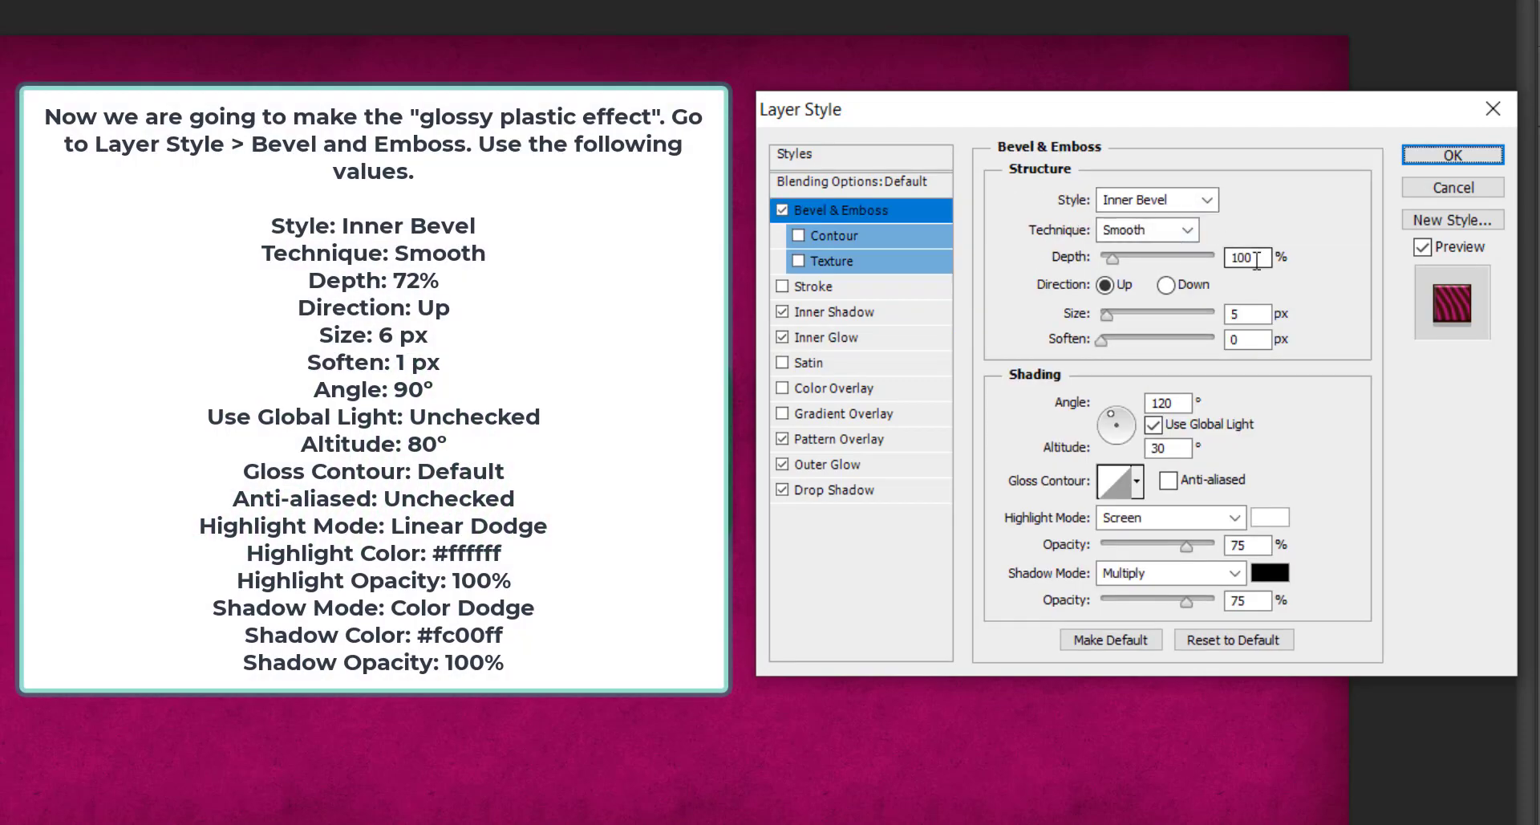
type("72")
double_click(1244, 313)
type("6")
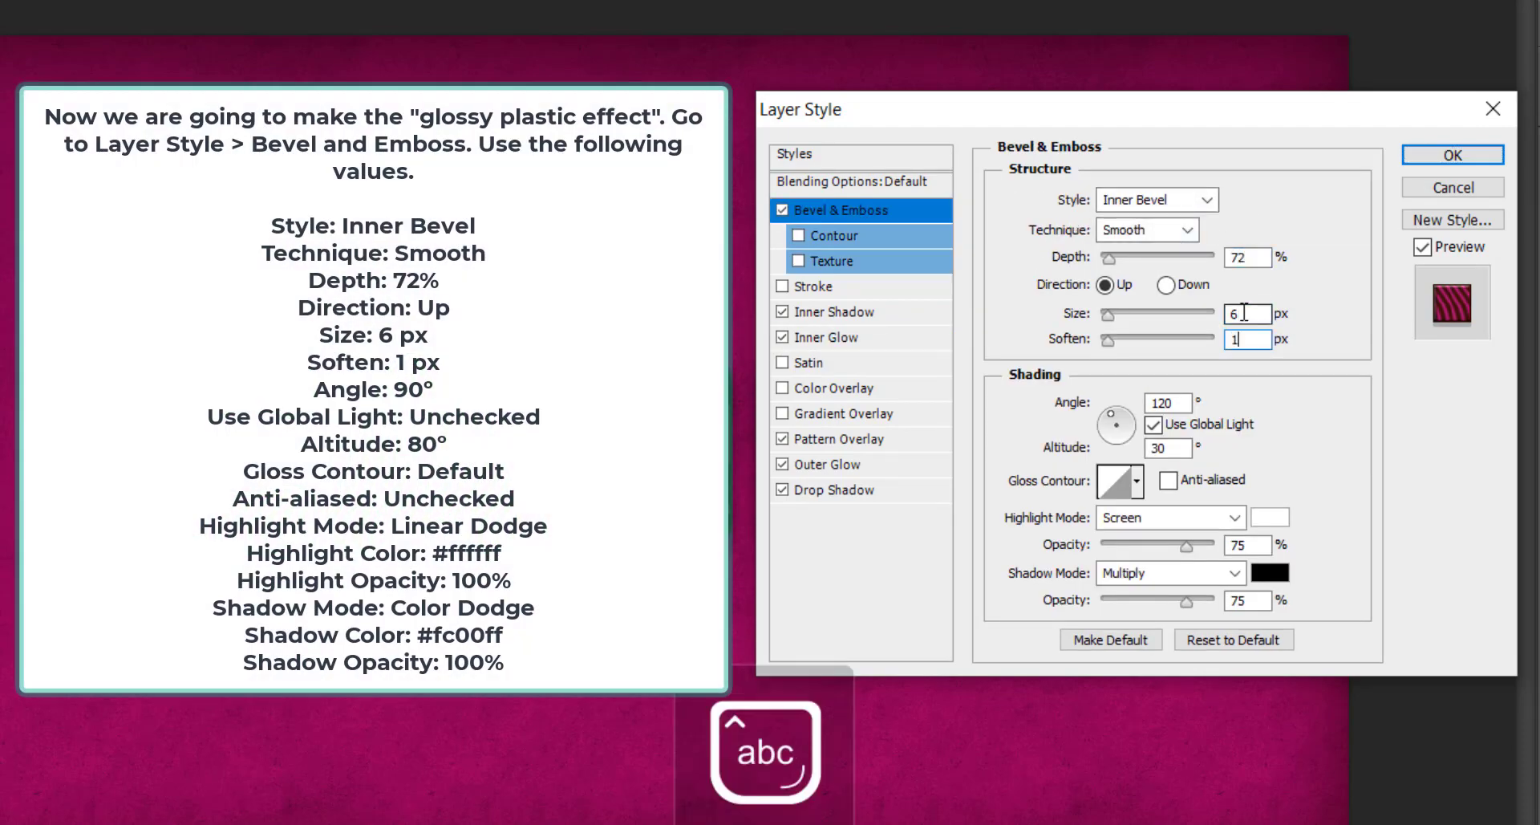
key("Tab")
type("1")
Turn off global light for the bevel shading and set its angle to 90° and altitude to 80°
left_click(1152, 424)
double_click(1171, 402)
type("90")
double_click(1173, 447)
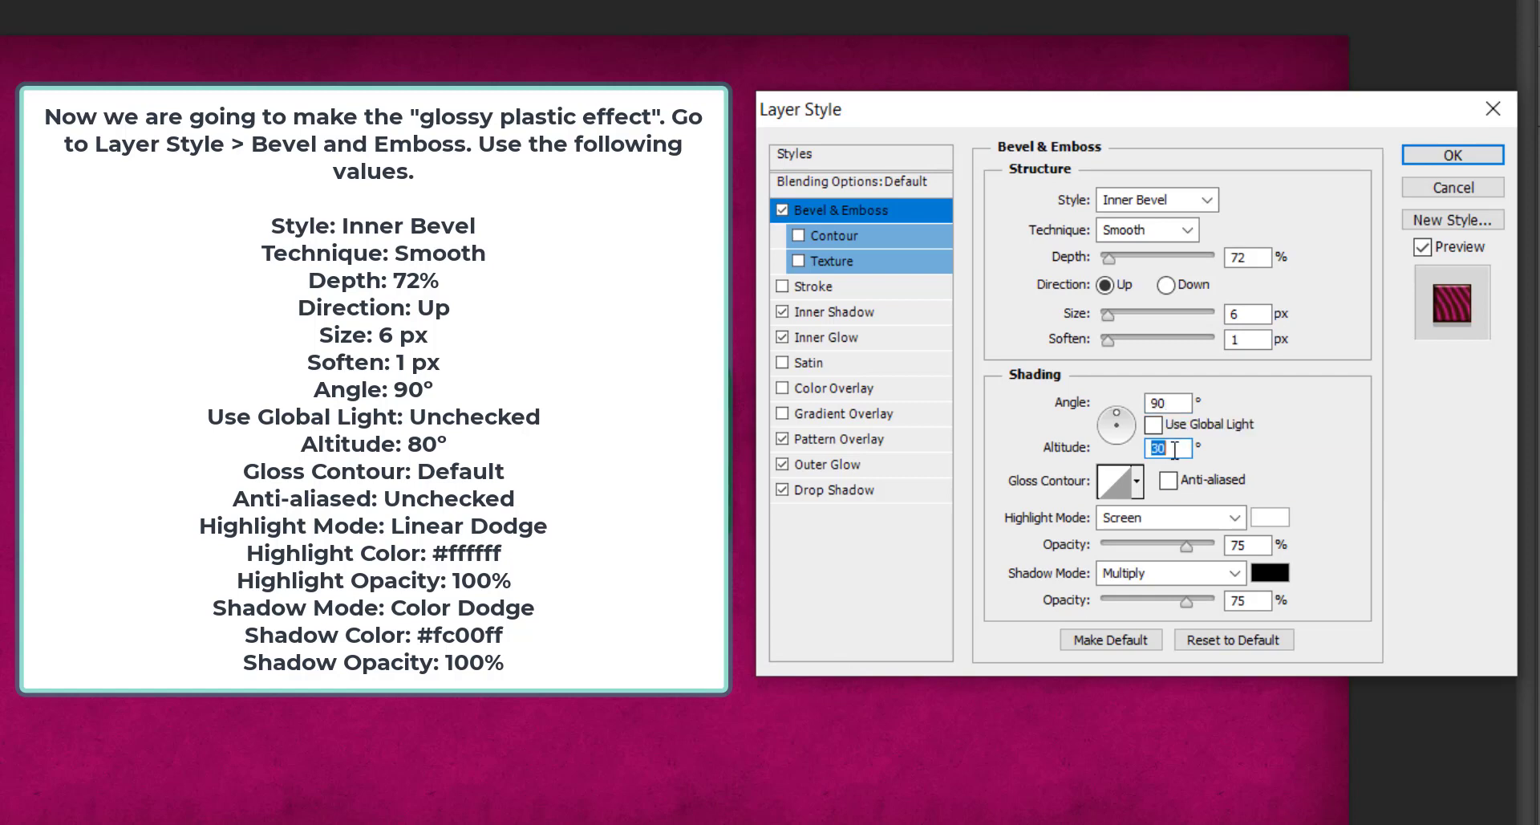
type("80")
Set the bevel highlight to Linear Dodge (Add) in white (#ffffff) at 100% opacity
left_click(1206, 518)
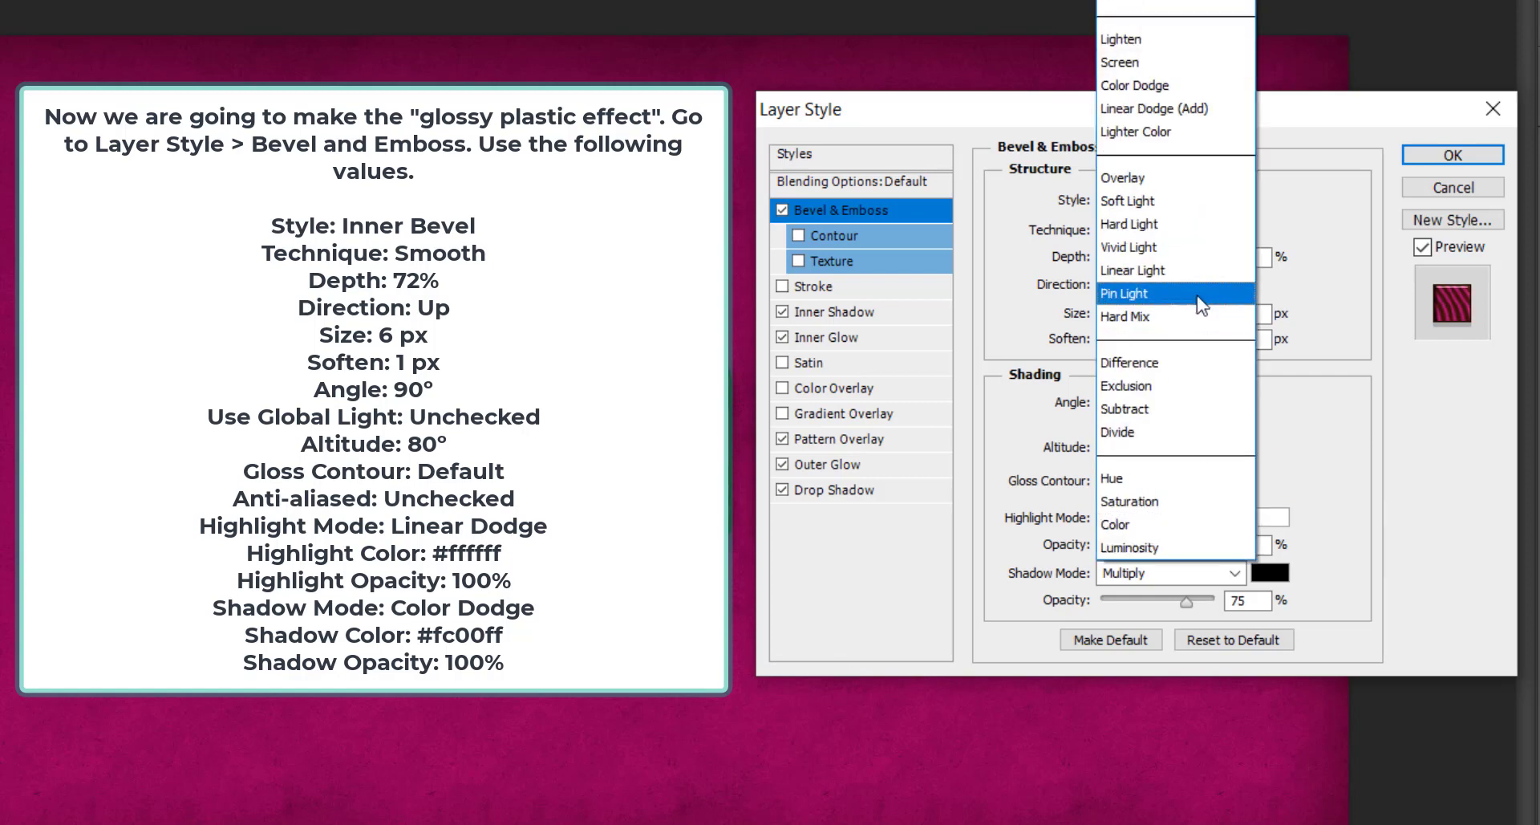
left_click(1214, 115)
left_click(1270, 517)
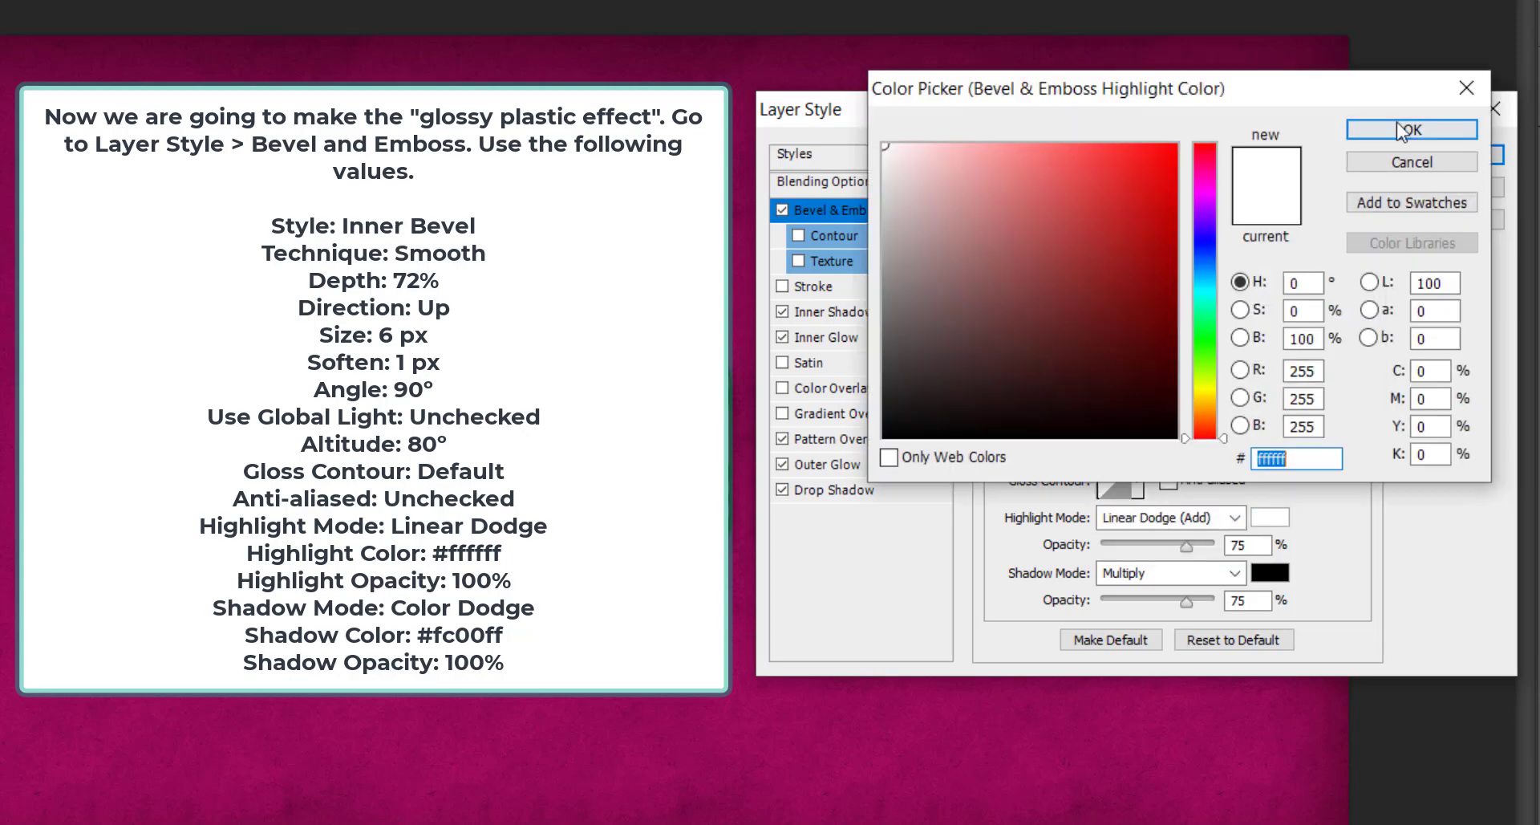
left_click(1404, 128)
left_click_drag(1187, 546, 1258, 550)
Set the bevel shadow to Color Dodge mode in bright magenta at 100% opacity
left_click(1175, 569)
left_click(1190, 111)
left_click(1270, 573)
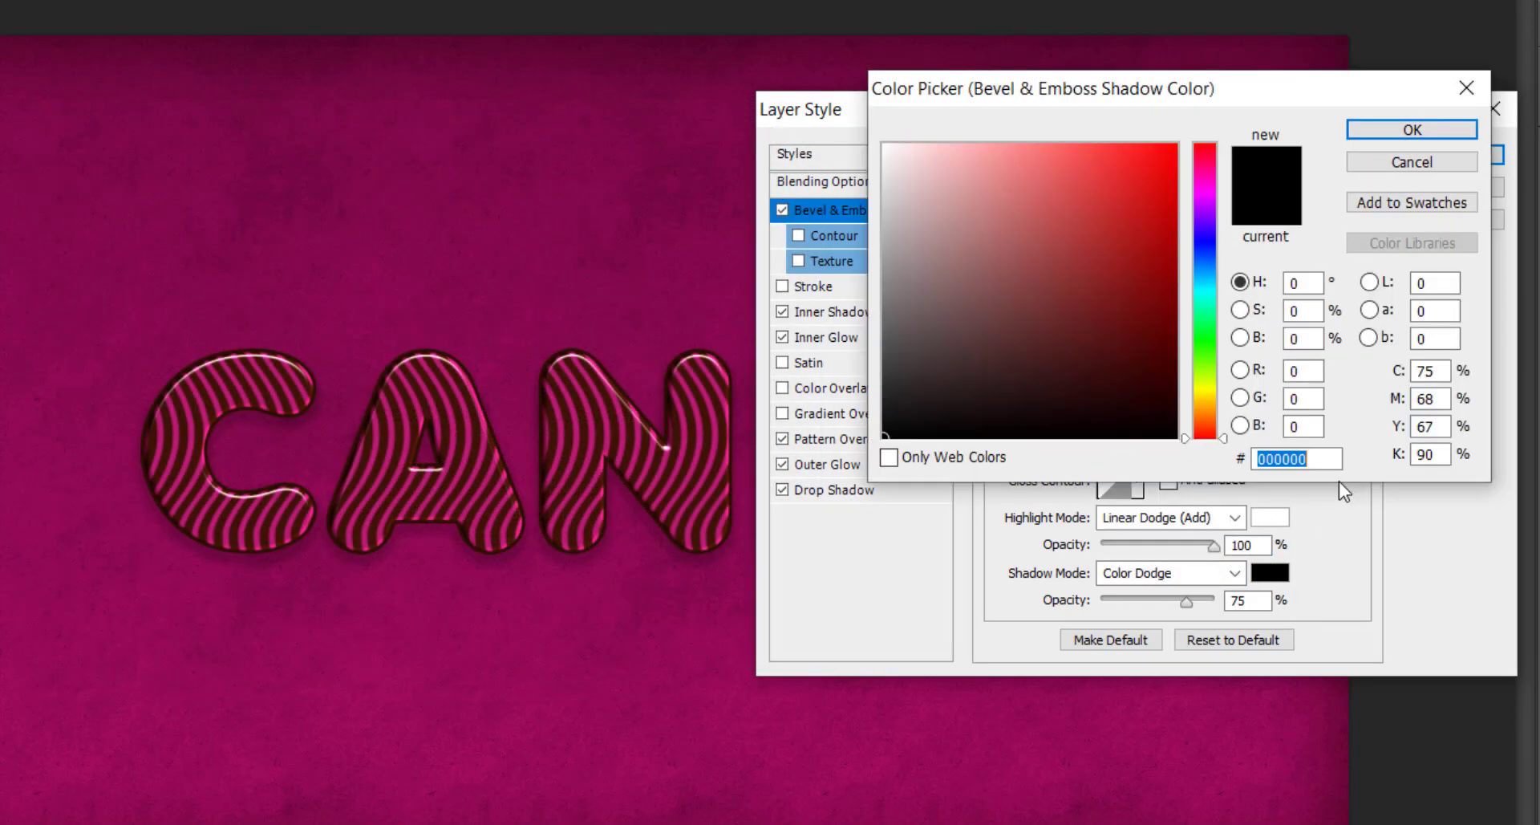
type("ff00ff")
key("Return")
left_click_drag(1185, 602, 1271, 612)
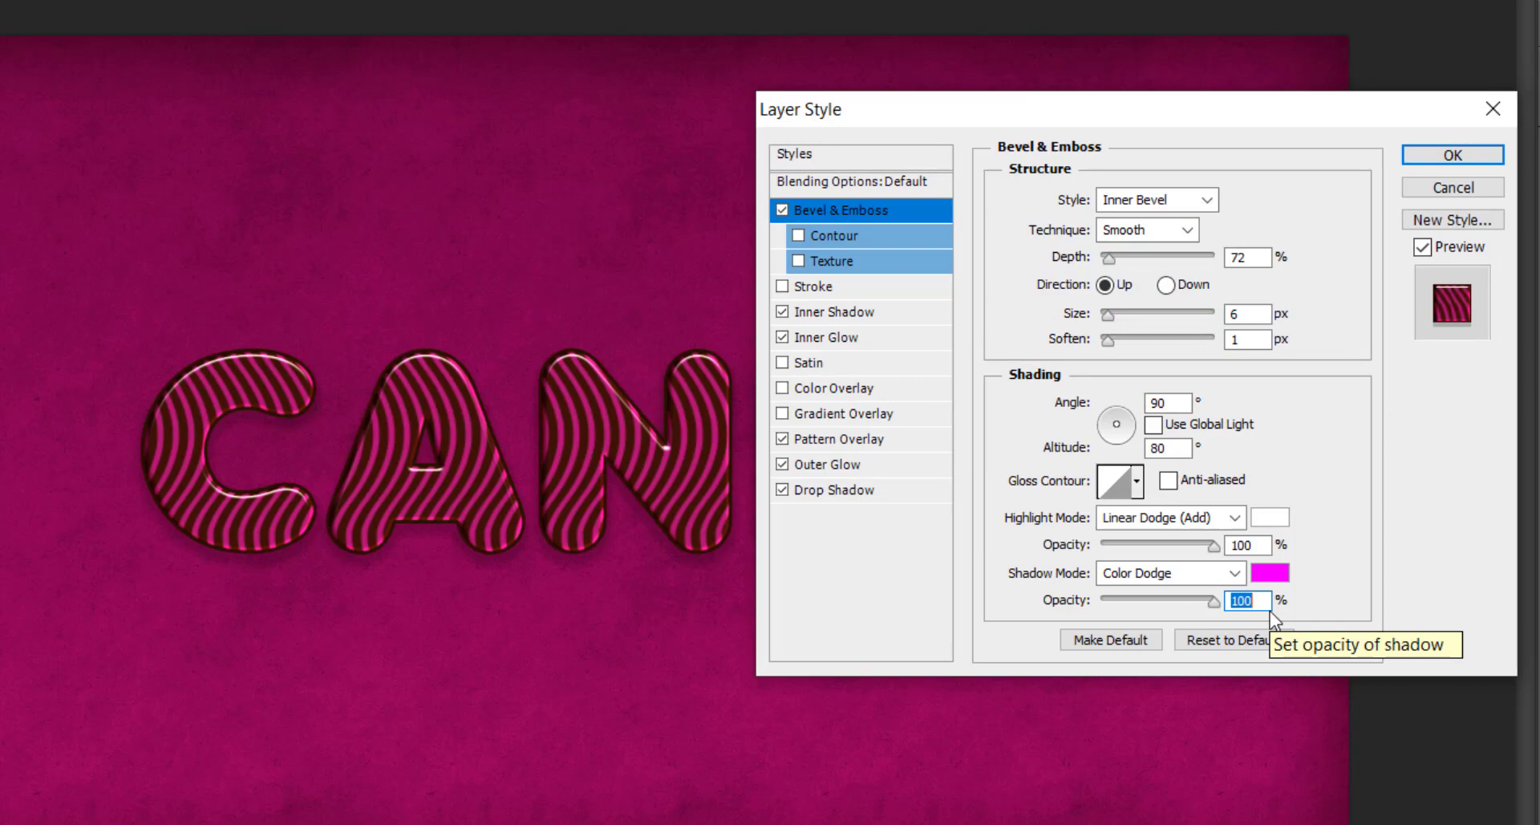
Add a Color Overlay to the candy text in Color mode with color #d00e69
left_click(875, 392)
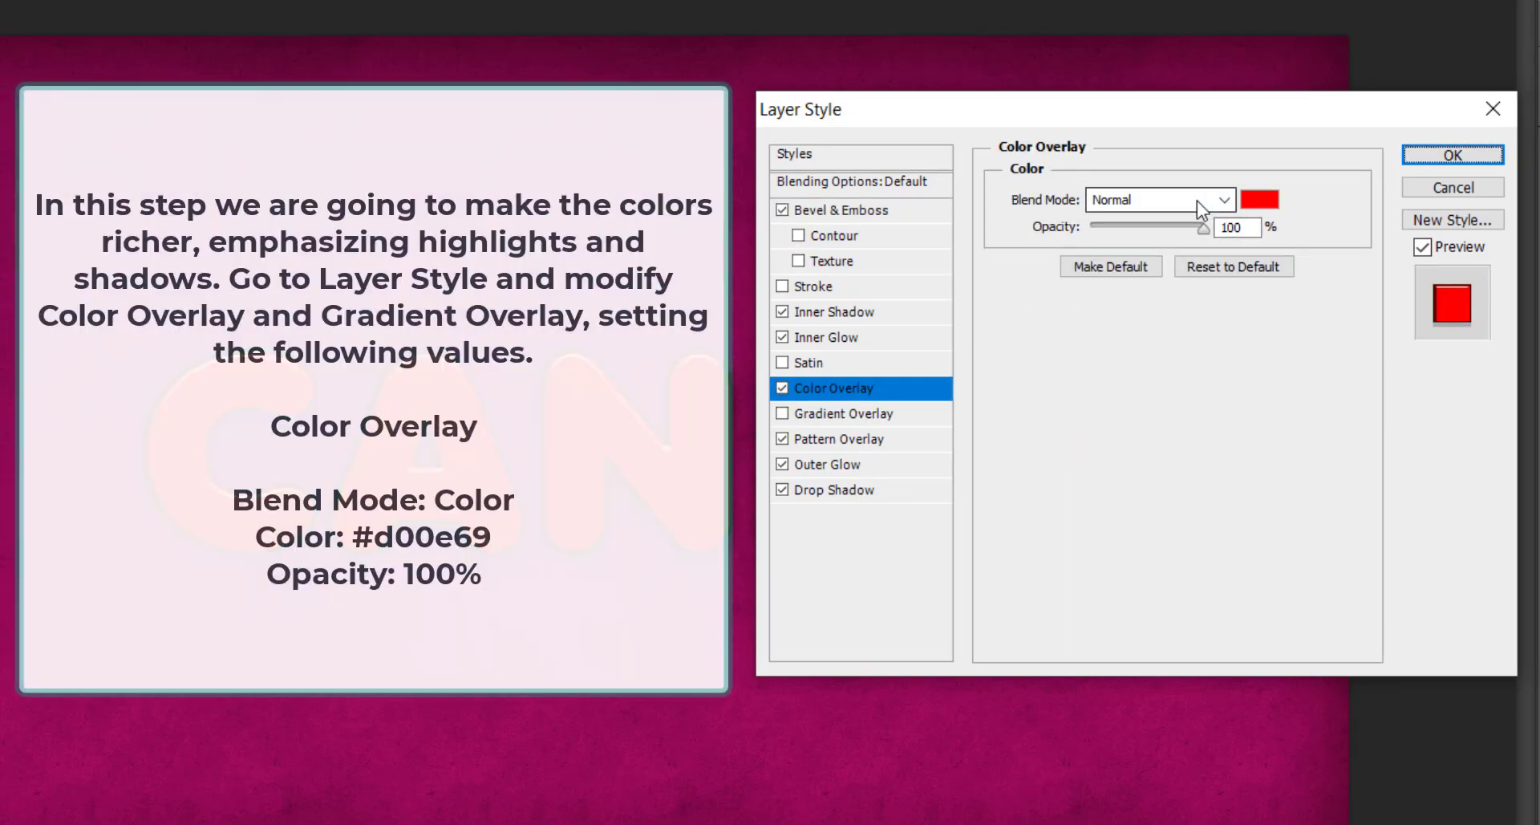
left_click(1197, 201)
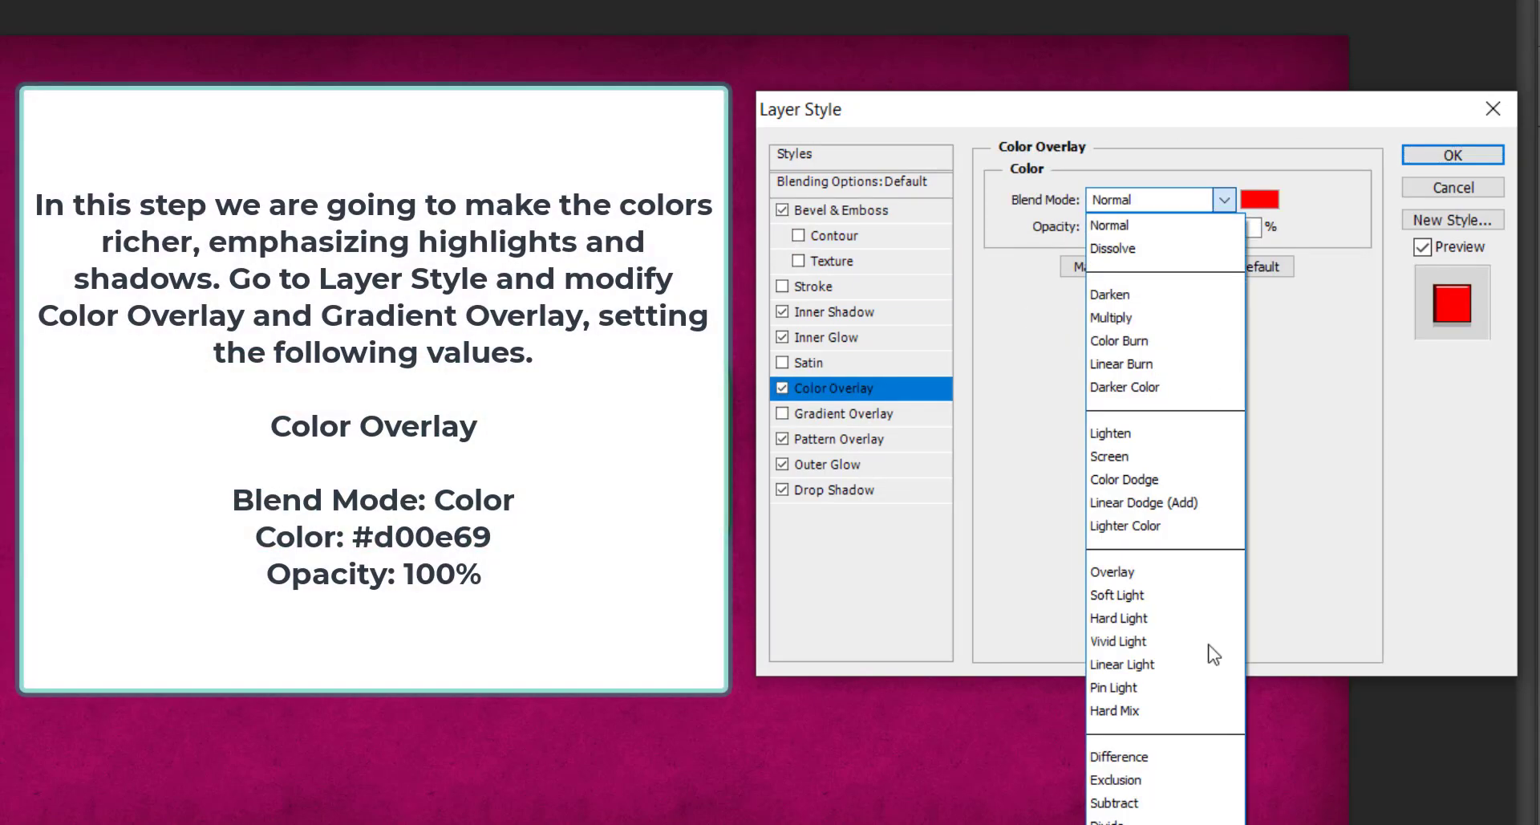
left_click(1124, 818)
left_click(1262, 200)
type("d")
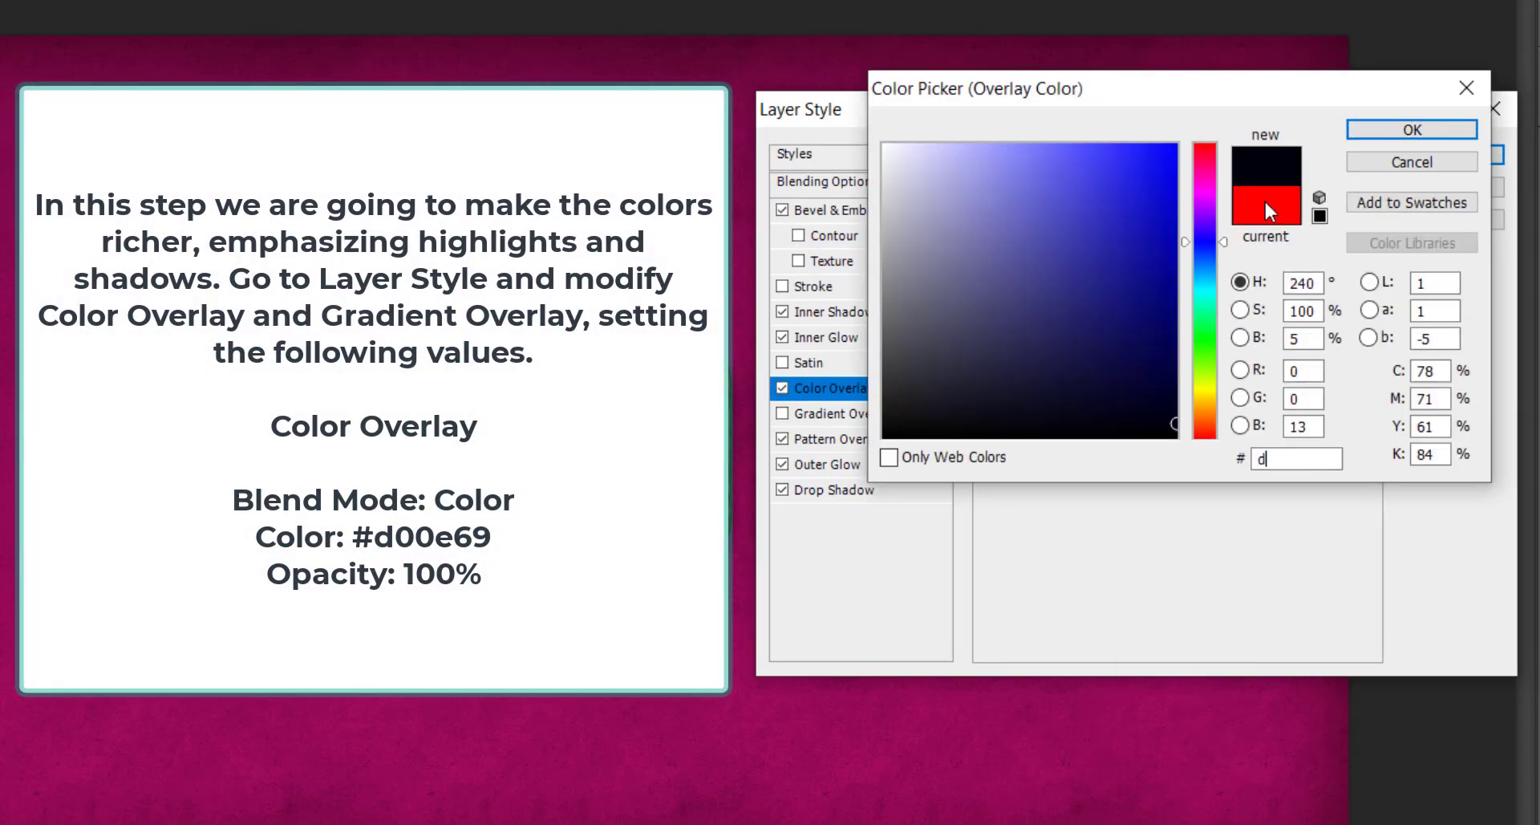
type("00e69")
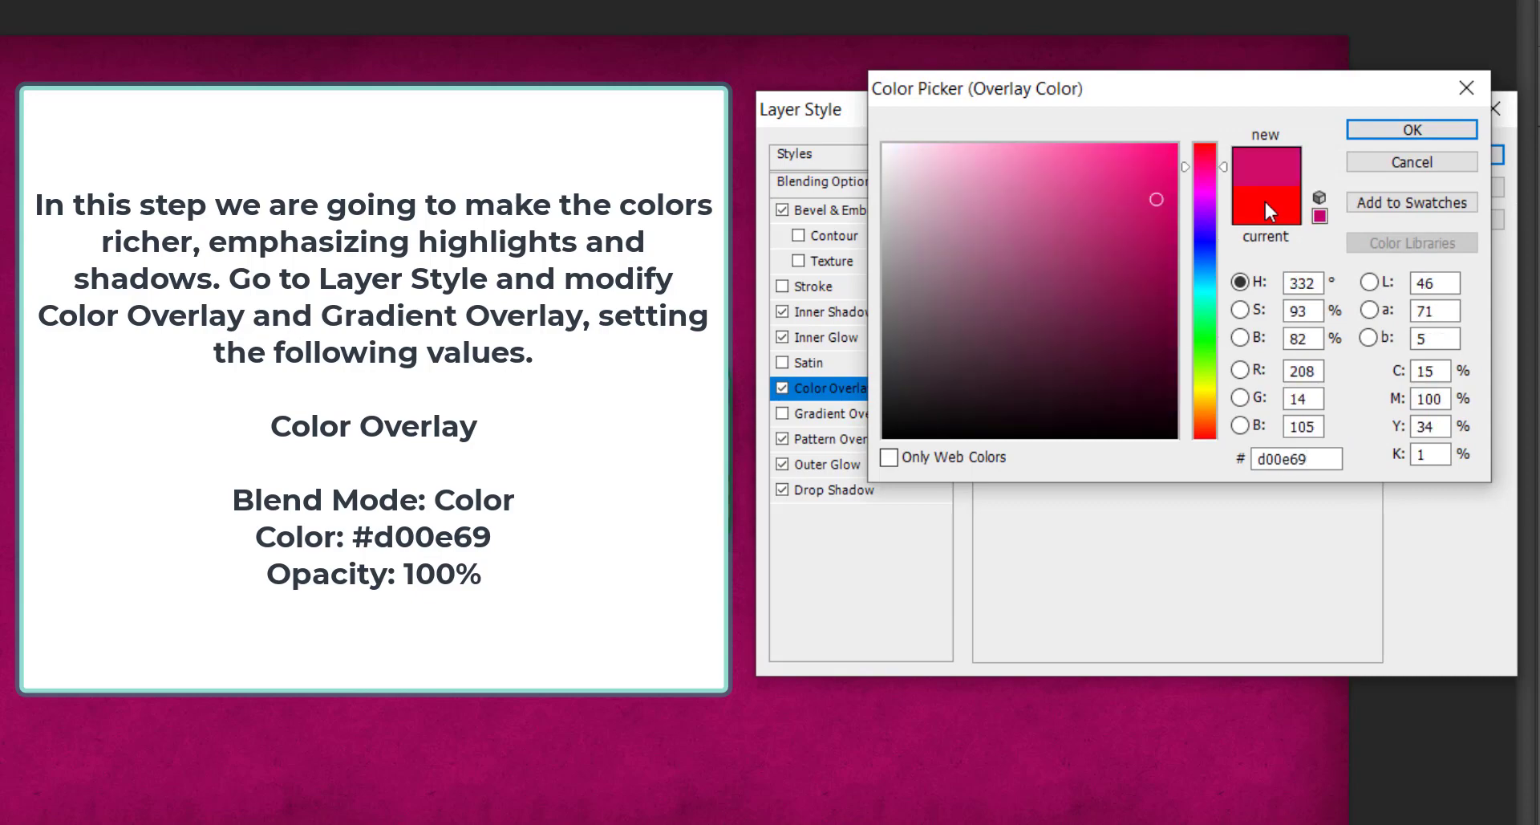
key("Return")
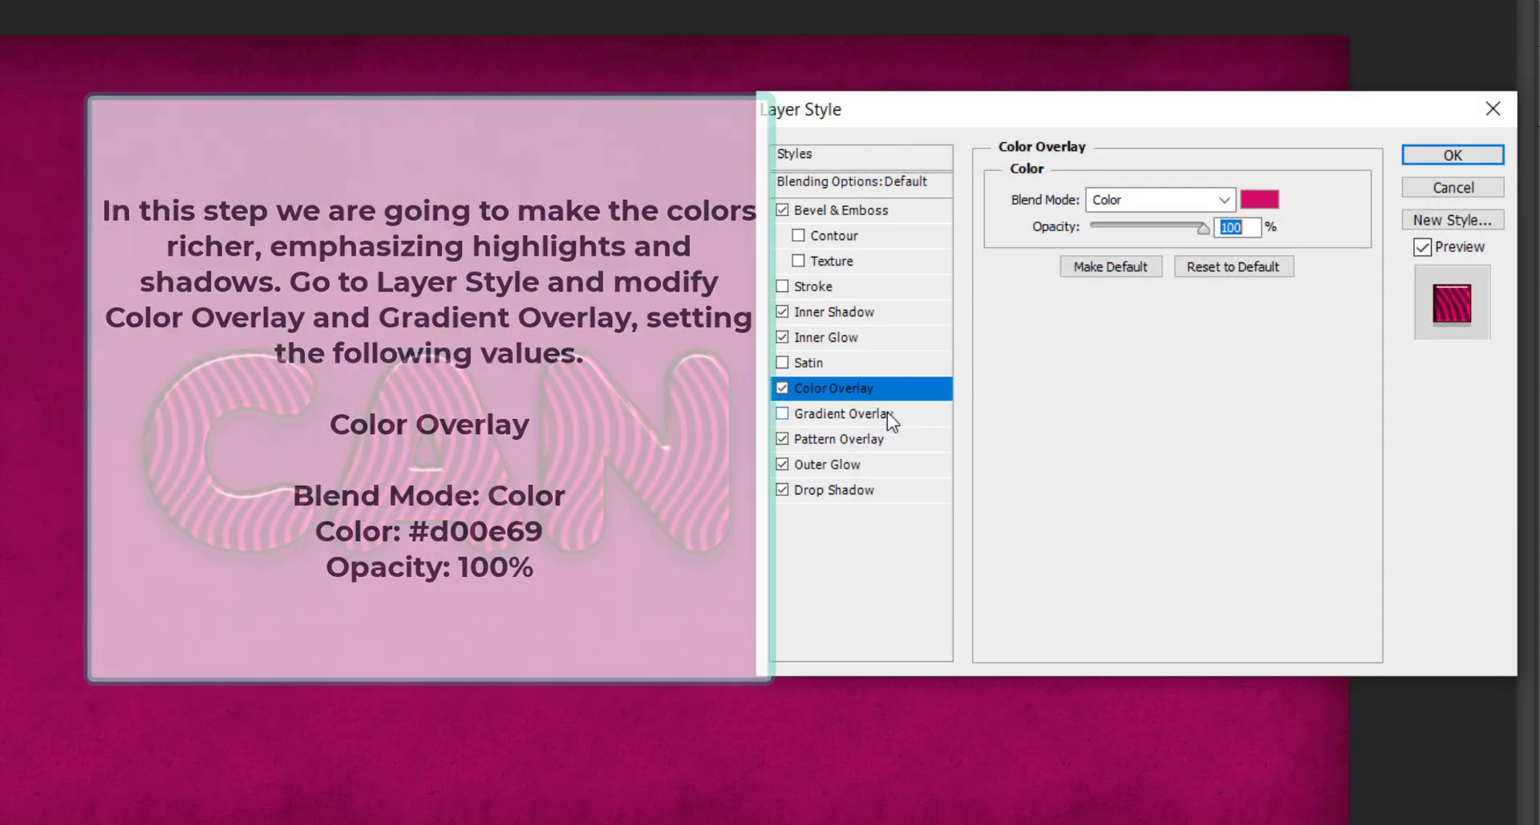
Add a Gradient Overlay to the candy text in Overlay mode with the gradient direction reversed
left_click(843, 413)
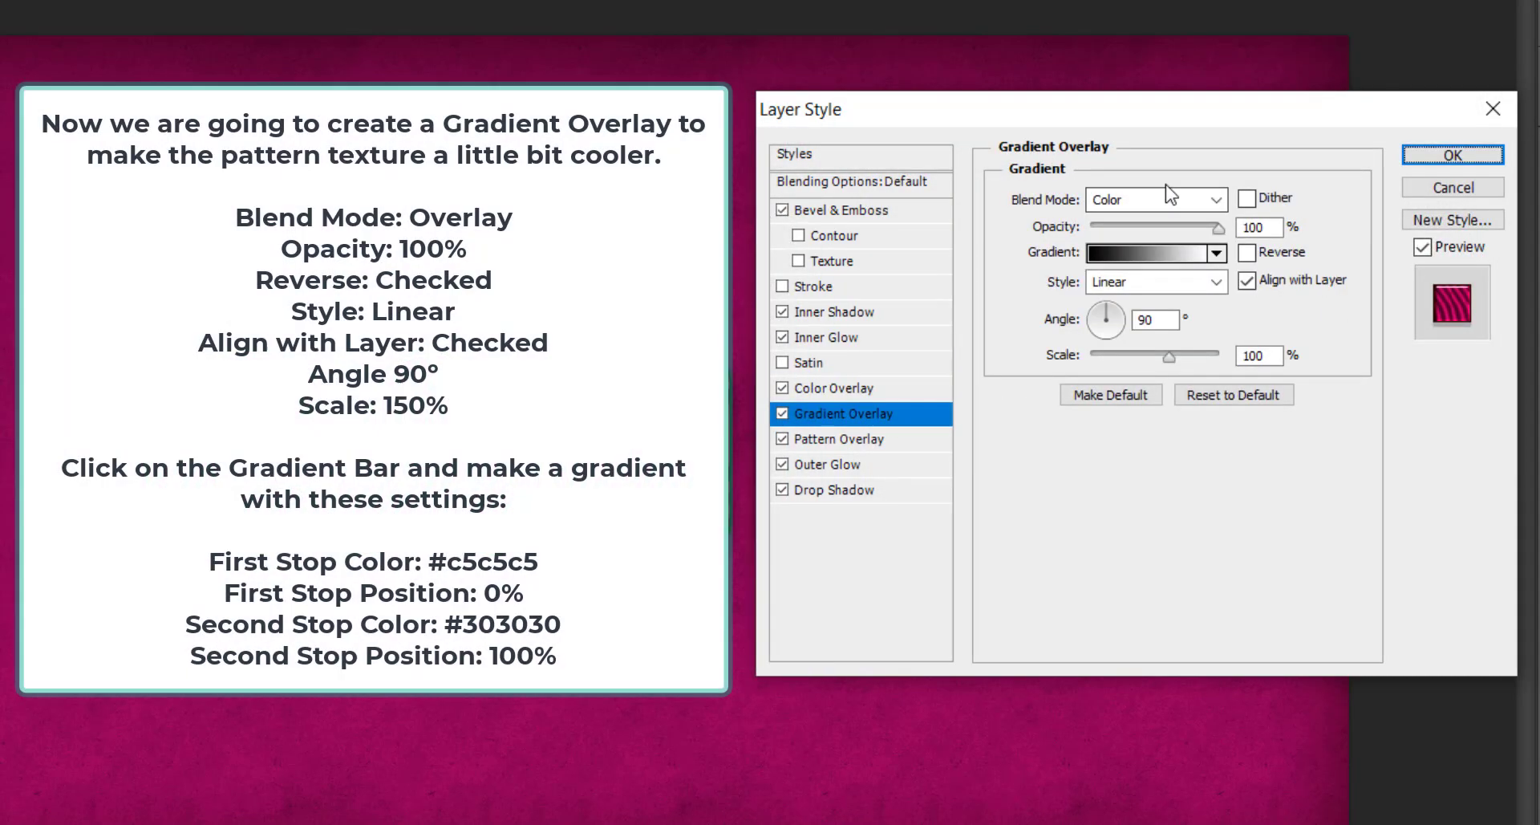
left_click(1169, 199)
left_click(1116, 571)
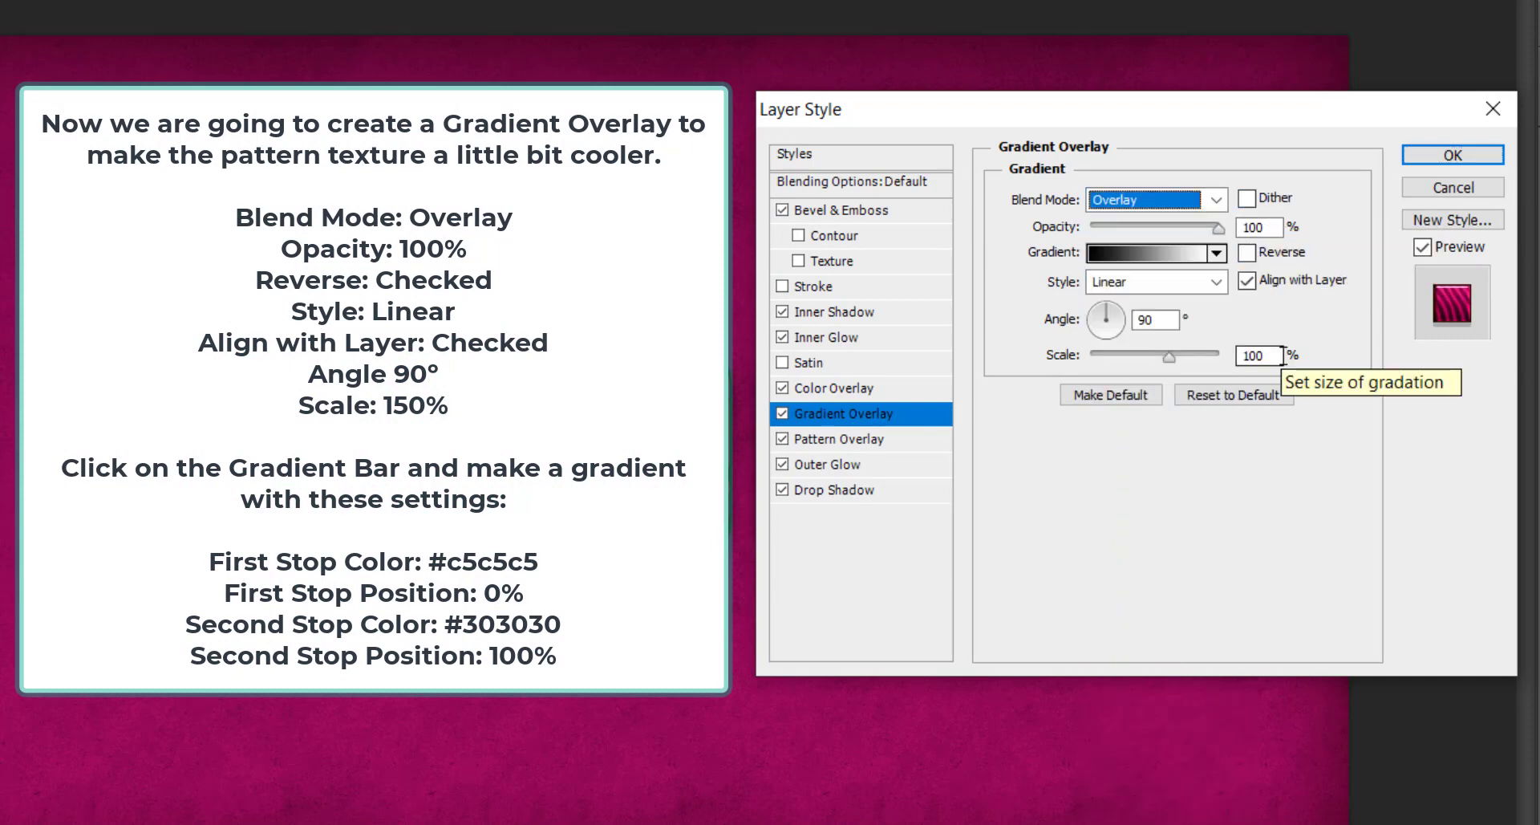
left_click(1266, 253)
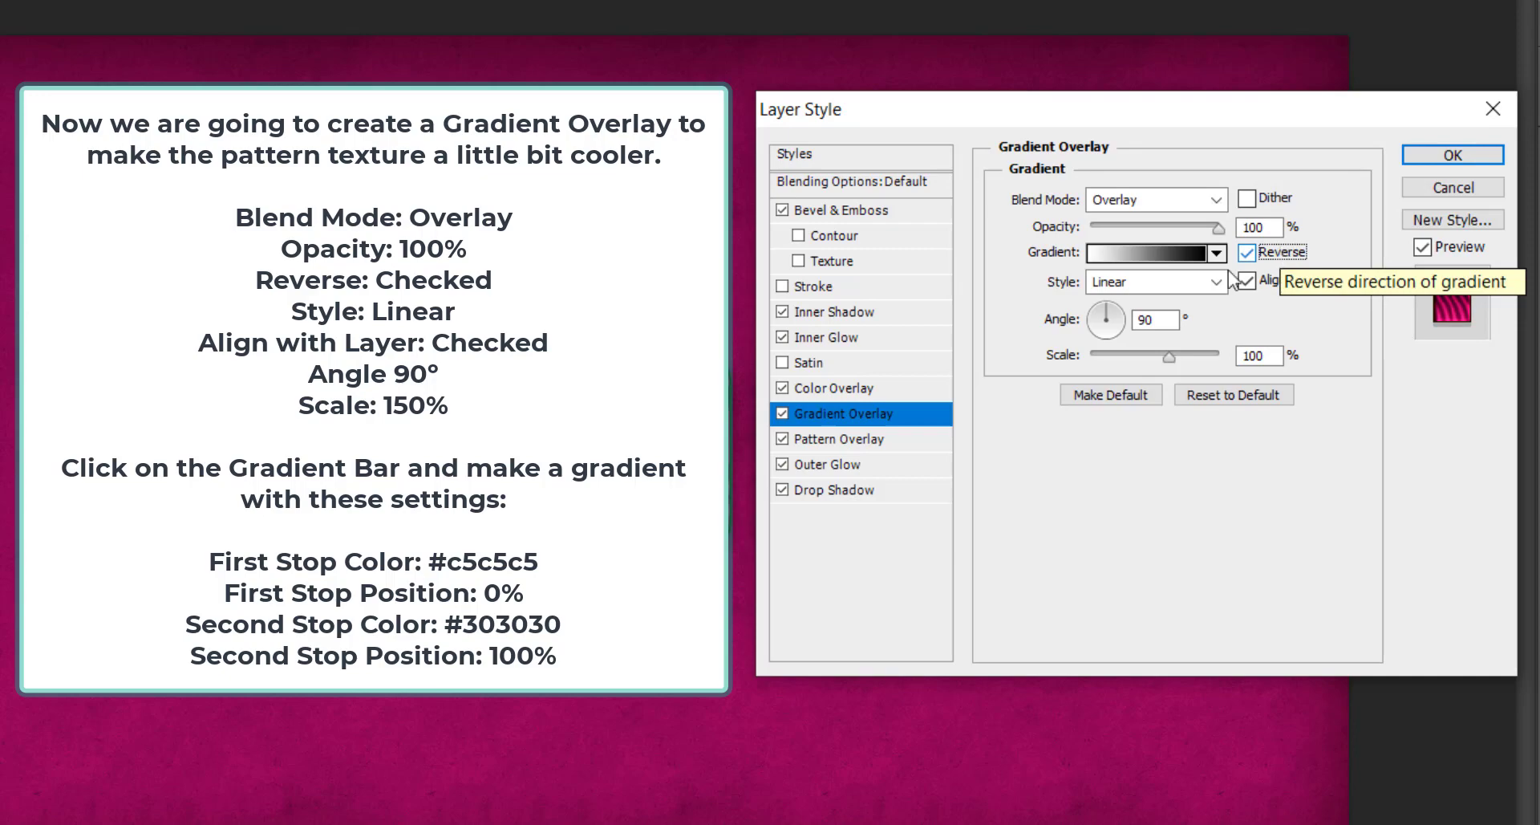
Set the Gradient Overlay's scale to 150% and define its gradient from #c5c5c5 at the first stop to #303030 at the second
double_click(1265, 357)
type("150")
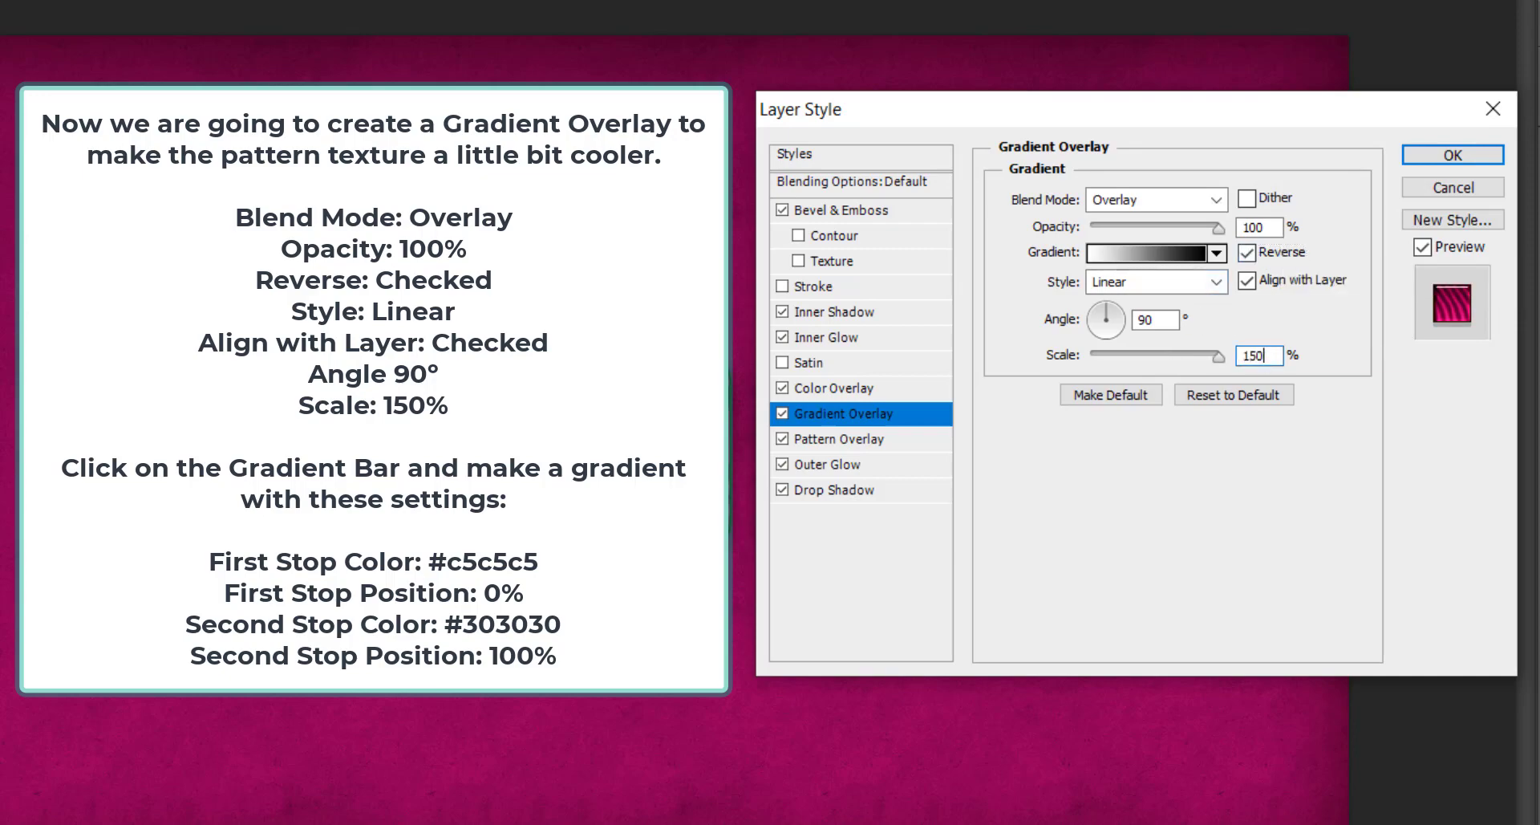
left_click(1148, 253)
double_click(546, 434)
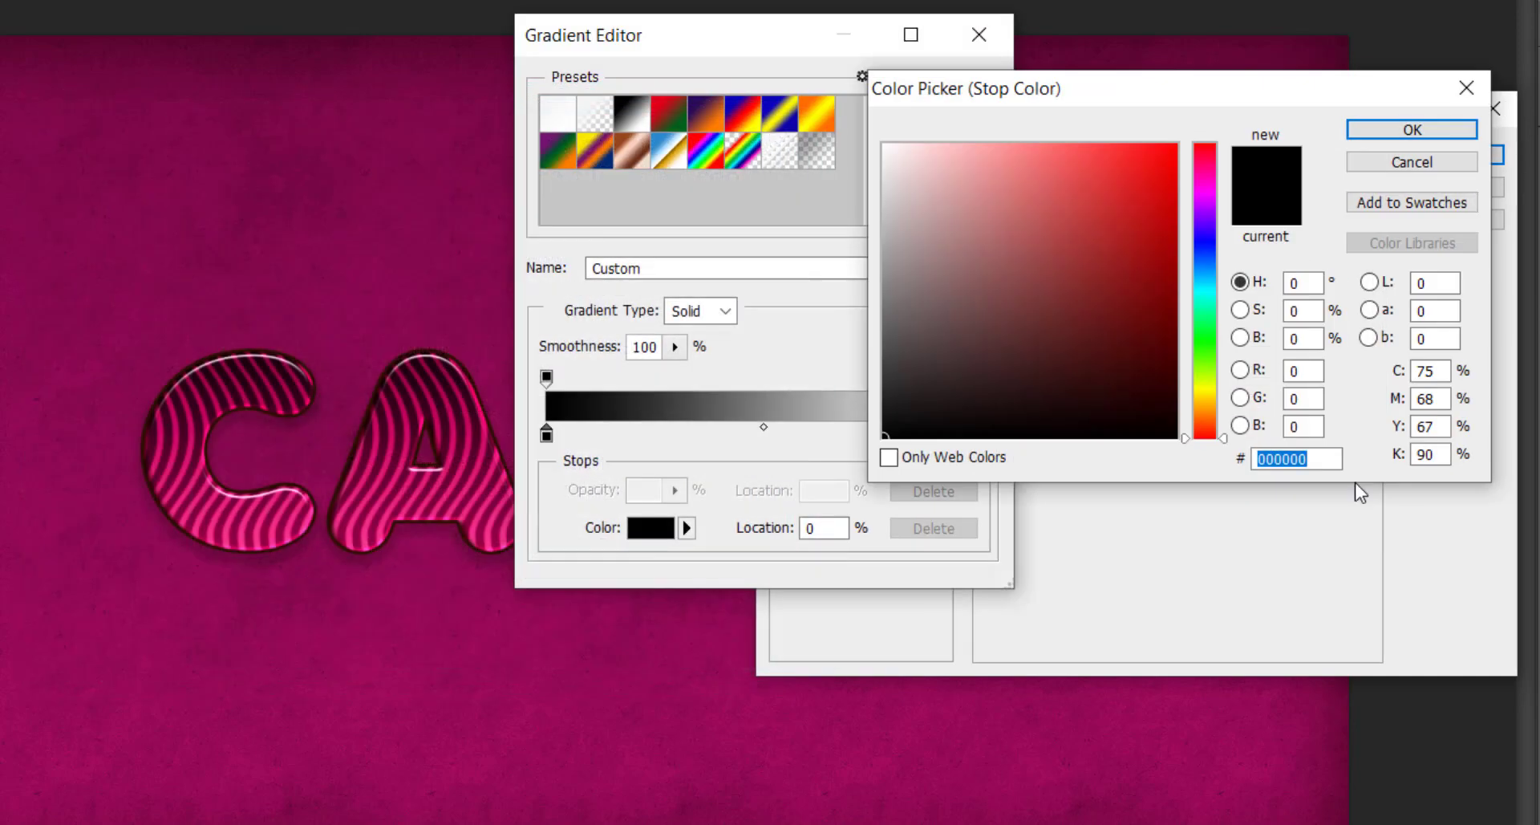
type("c5c5c5")
left_click(1413, 128)
double_click(981, 434)
type("303030")
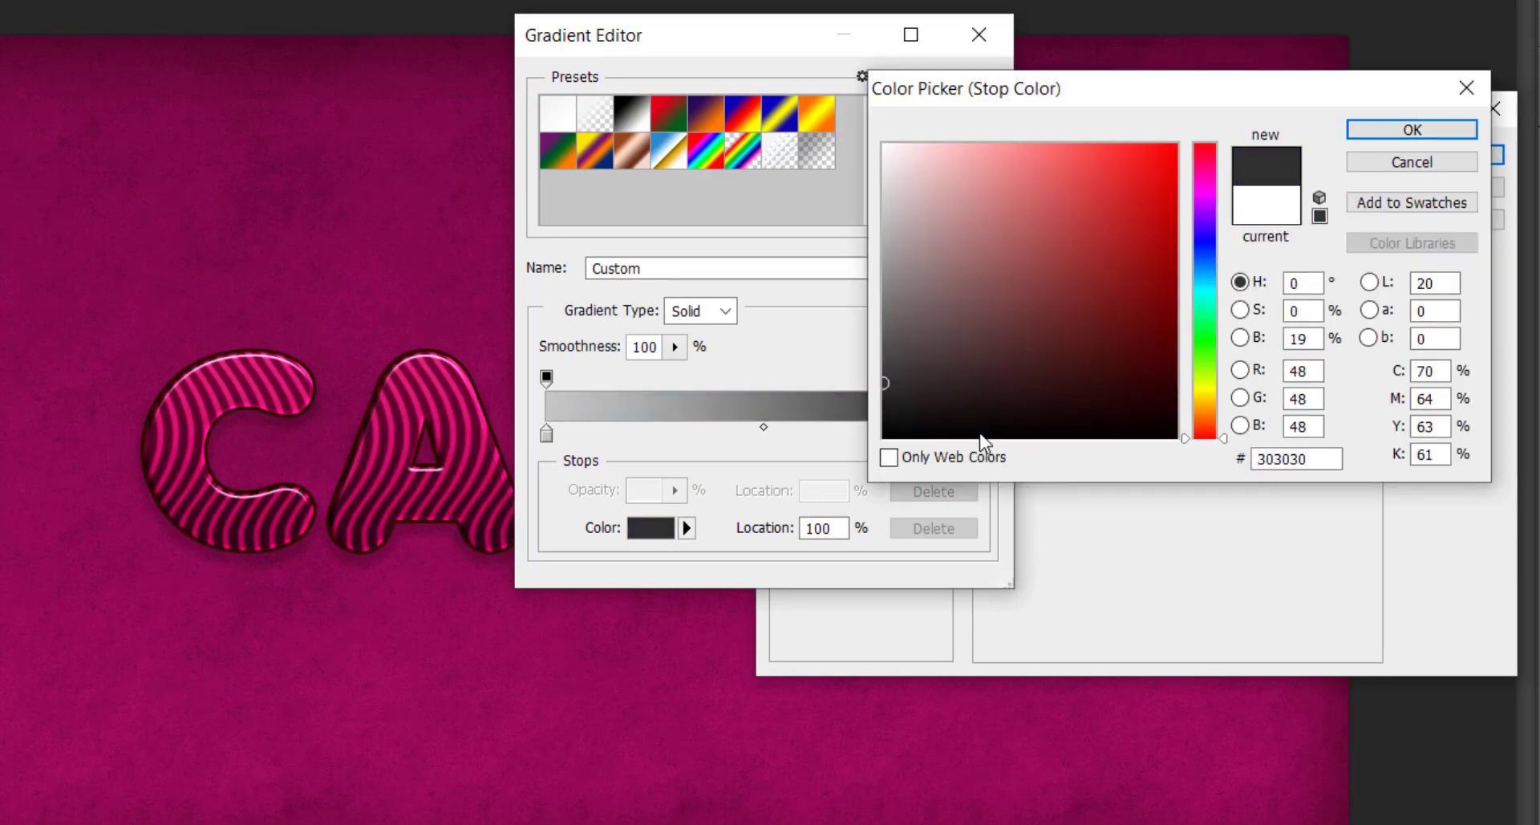
left_click(1414, 128)
left_click(957, 87)
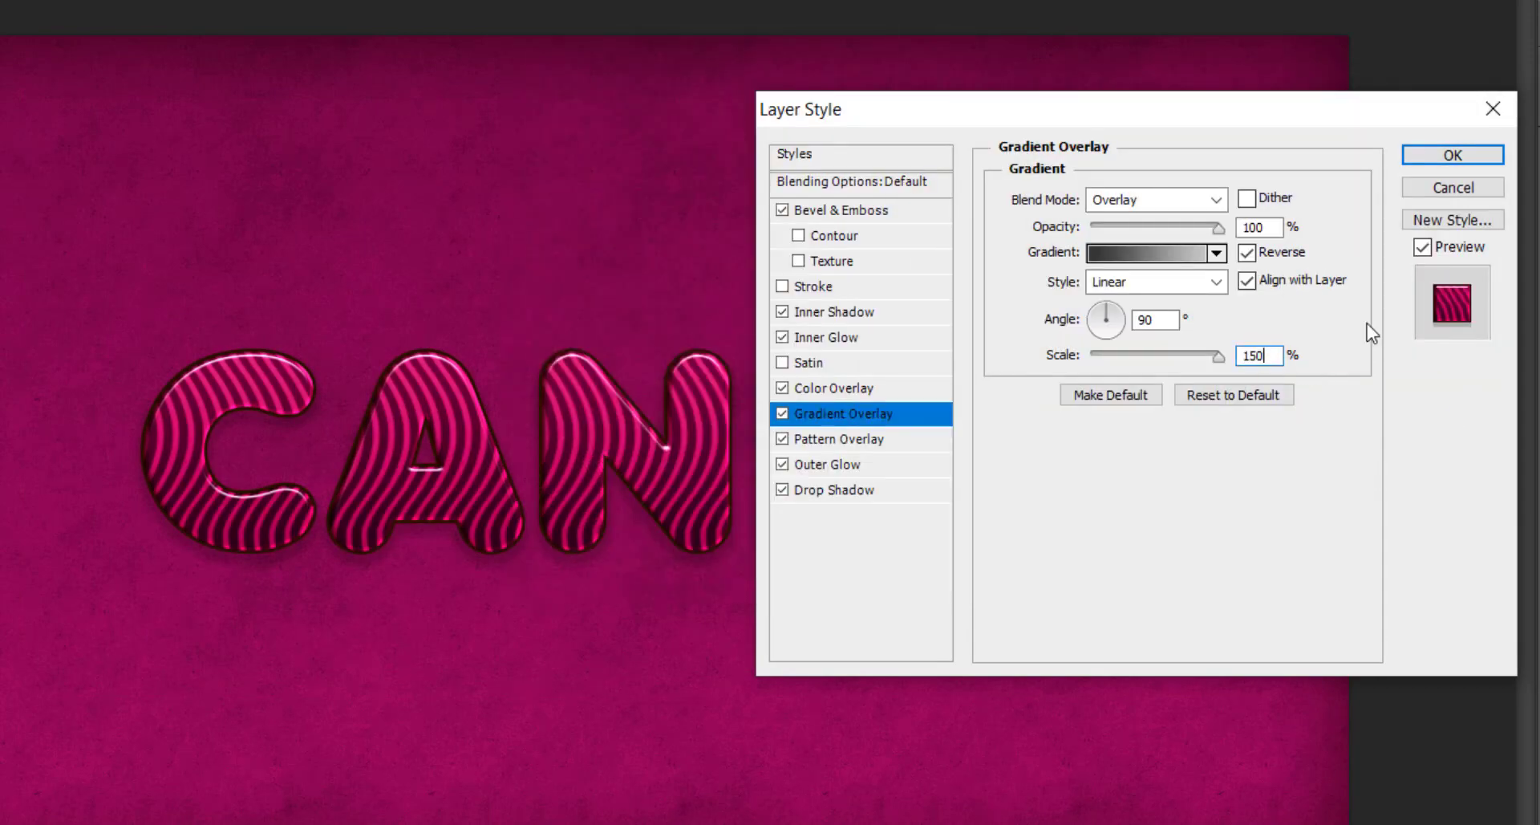
Add a 2 px outside Stroke to the candy text with a Gradient fill type
left_click(858, 288)
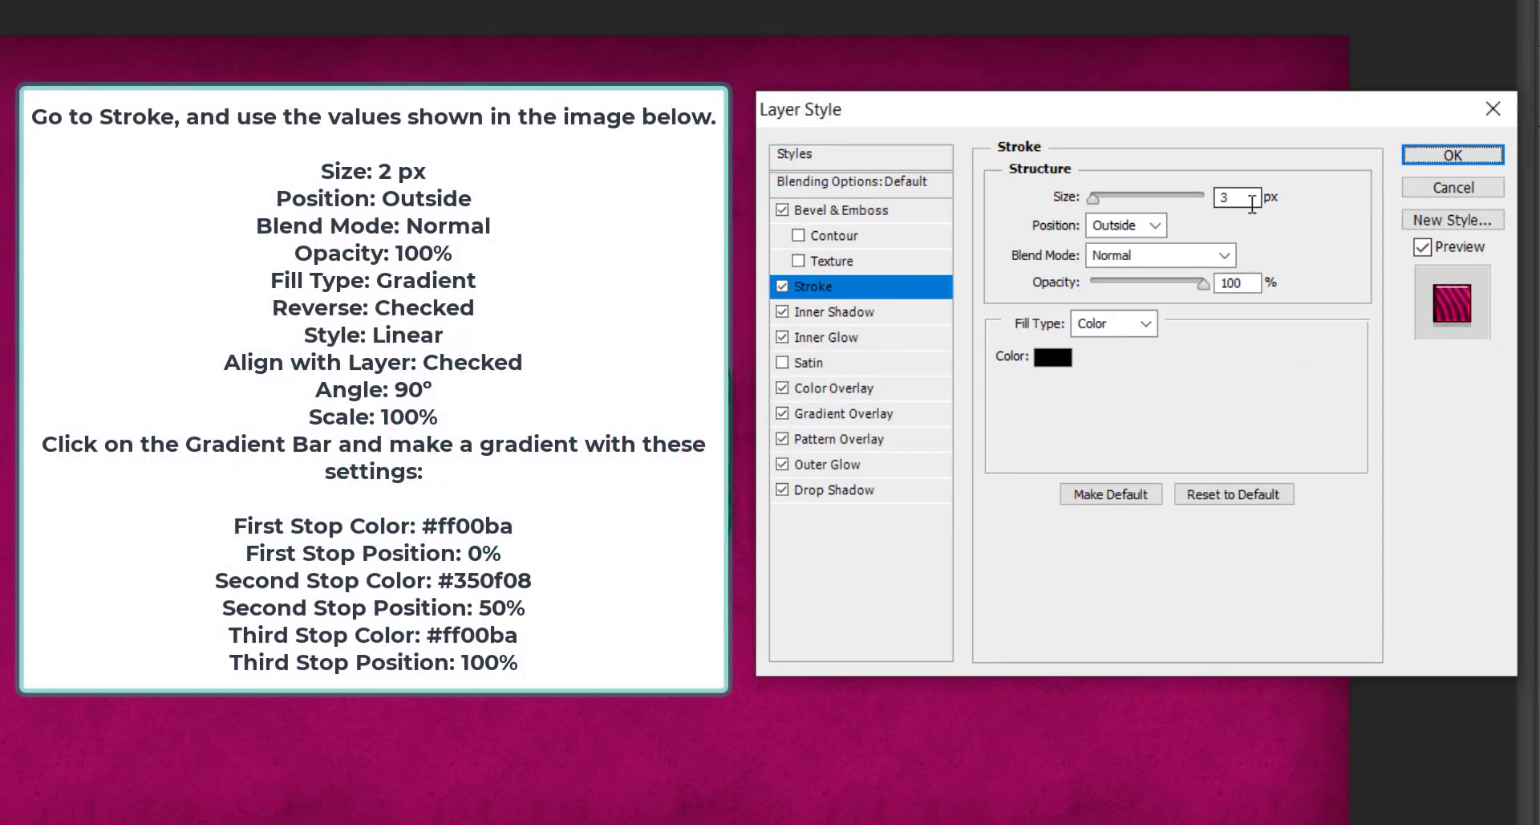
type("2")
left_click(1146, 323)
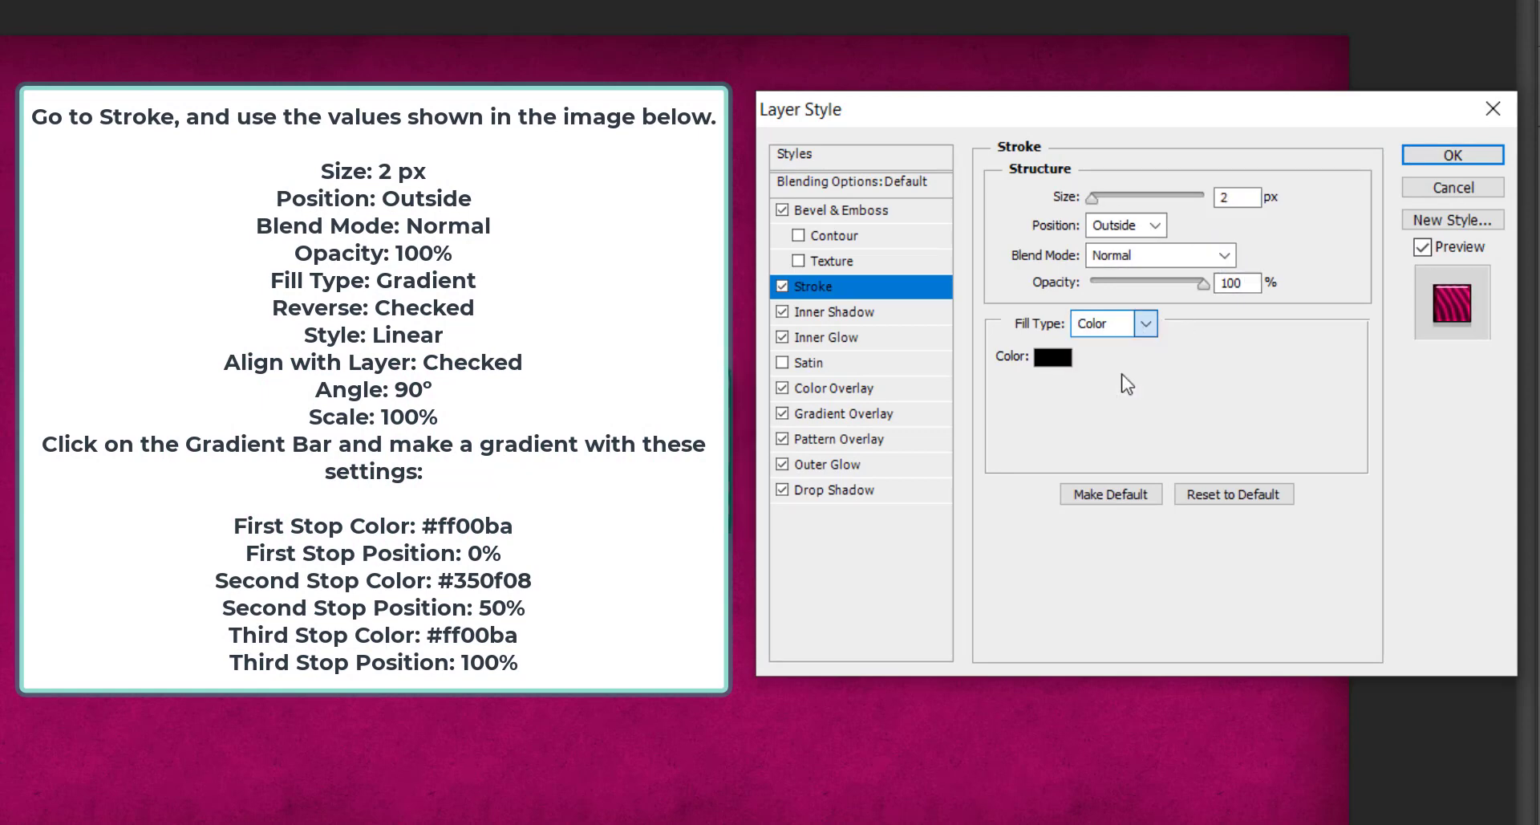
left_click(1124, 350)
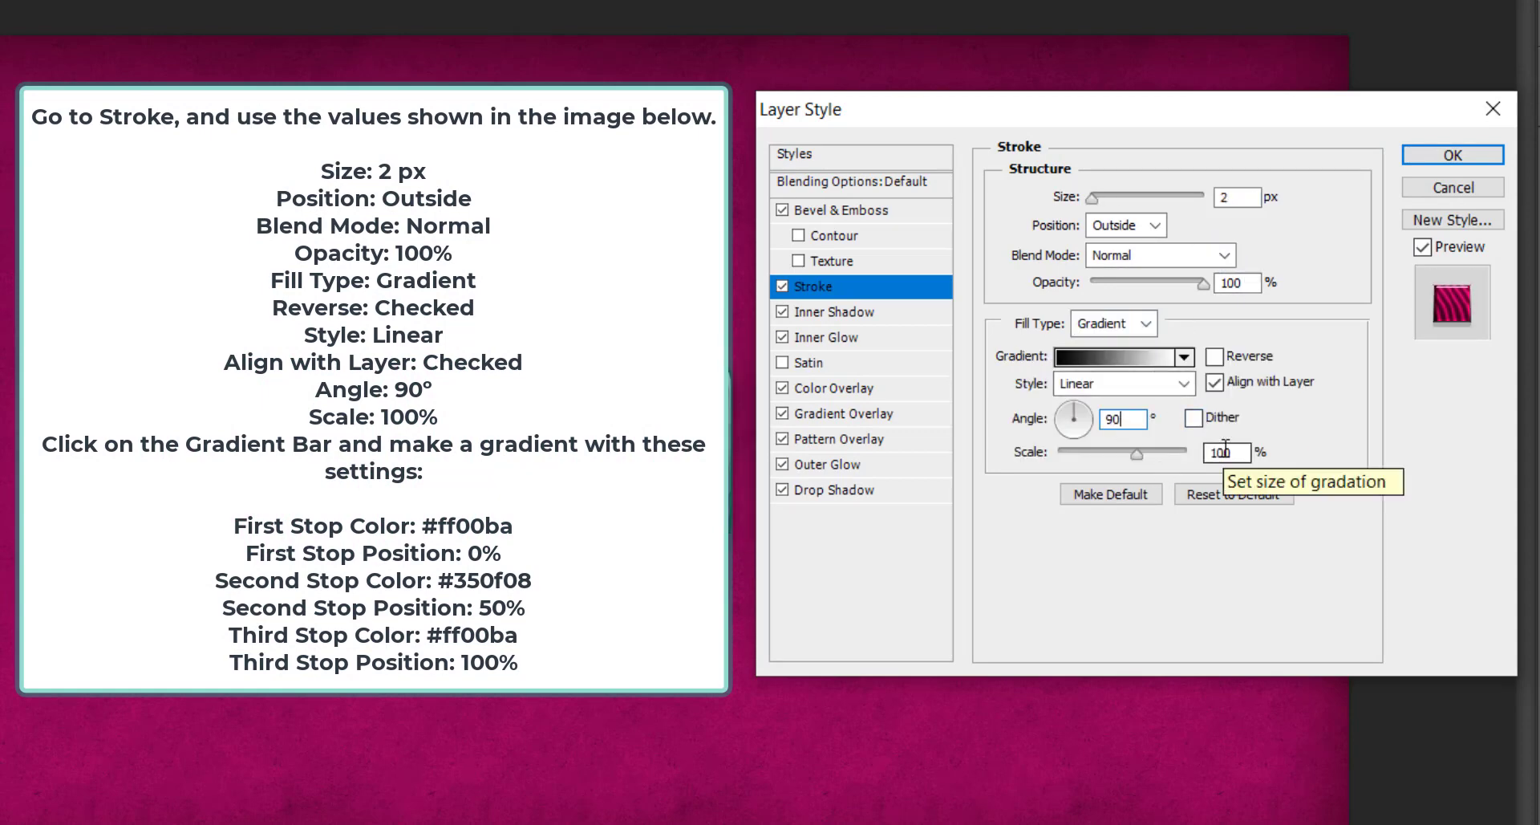
Open the stroke's gradient for editing and set its first color stop to #ff00ba
left_click(1123, 357)
type("ff00")
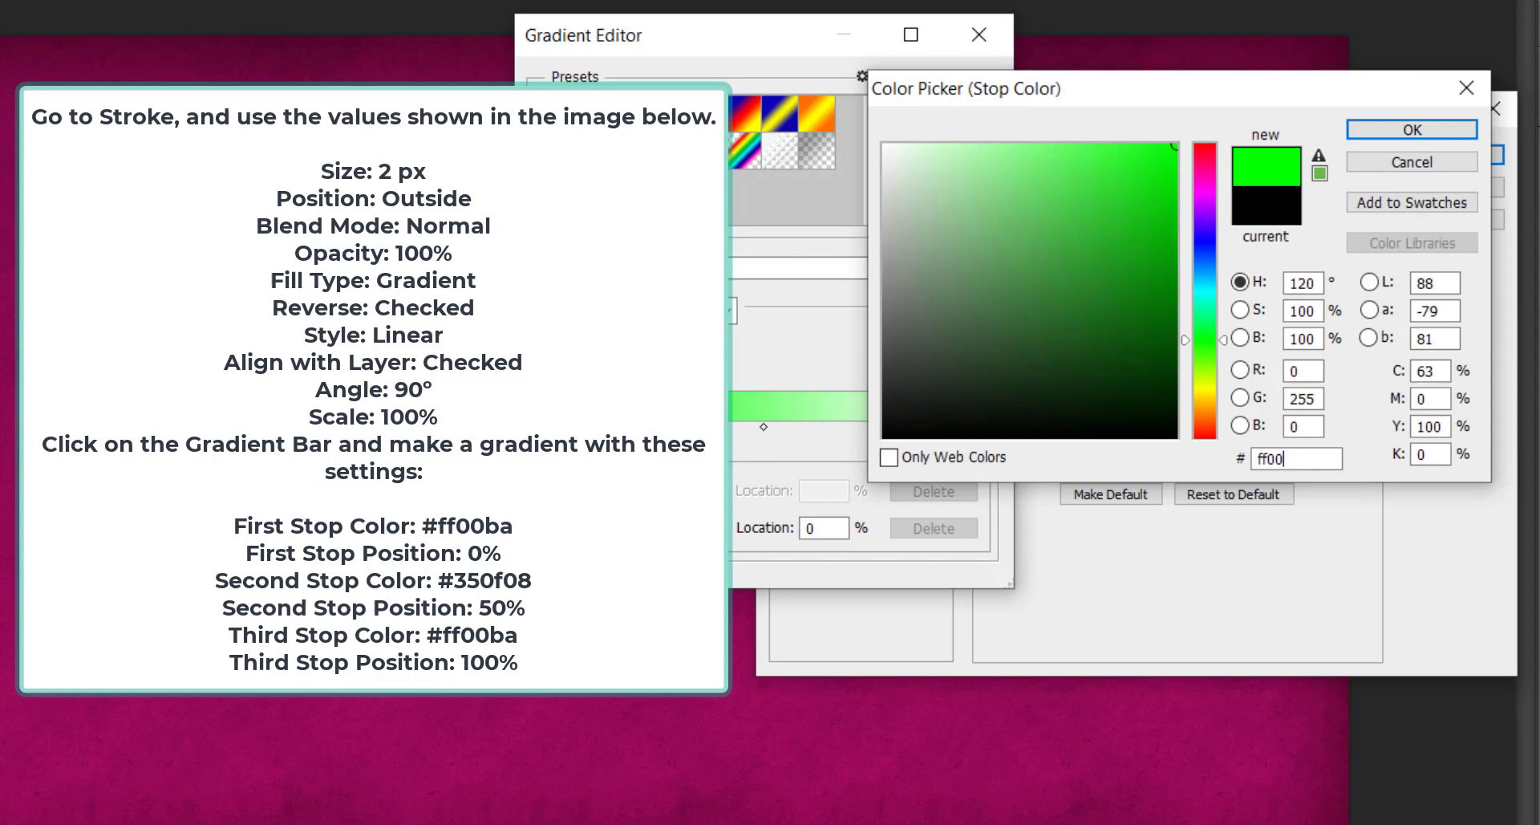
type("ba")
key("Return")
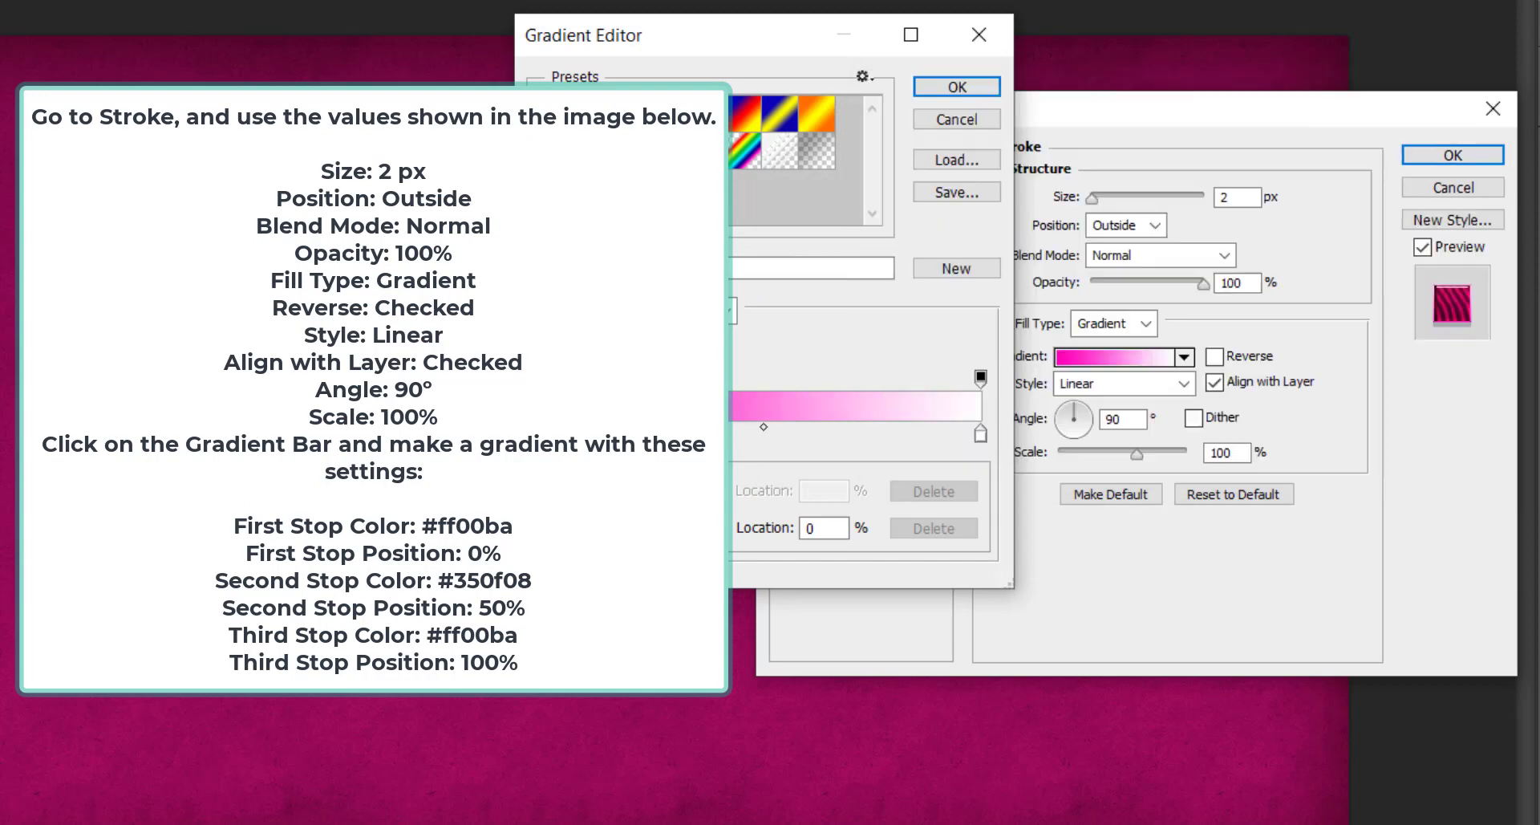
Add a middle color stop at 50% to the stroke gradient and color it #350f08
left_click(754, 433)
double_click(830, 533)
double_click(767, 436)
type("350f08")
key("Return")
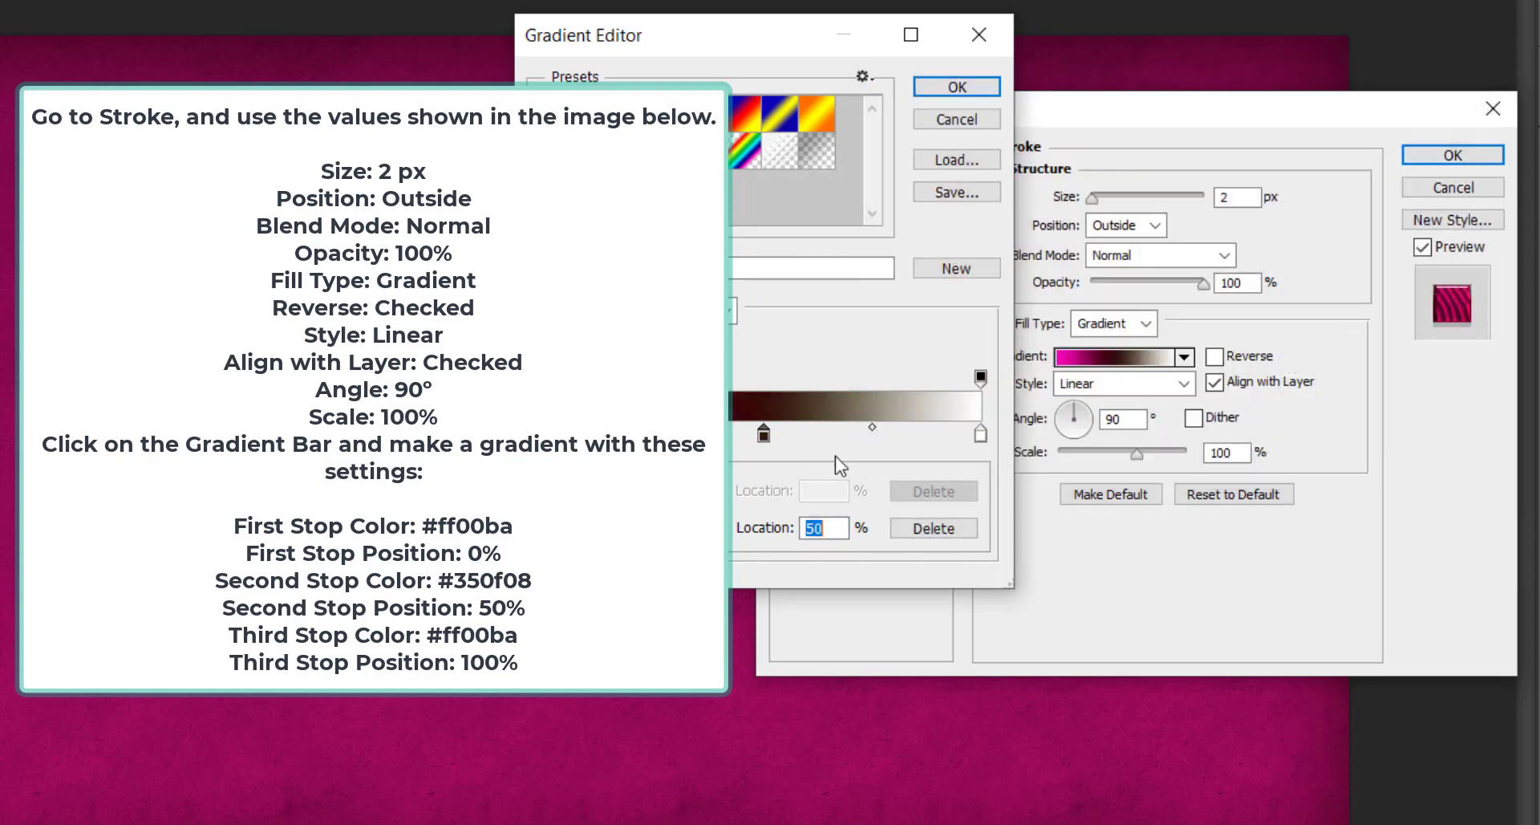
Set the stroke gradient's last color stop to #ff00ba and accept the gradient
double_click(980, 434)
type("ff00ba")
key("Return")
key("Return")
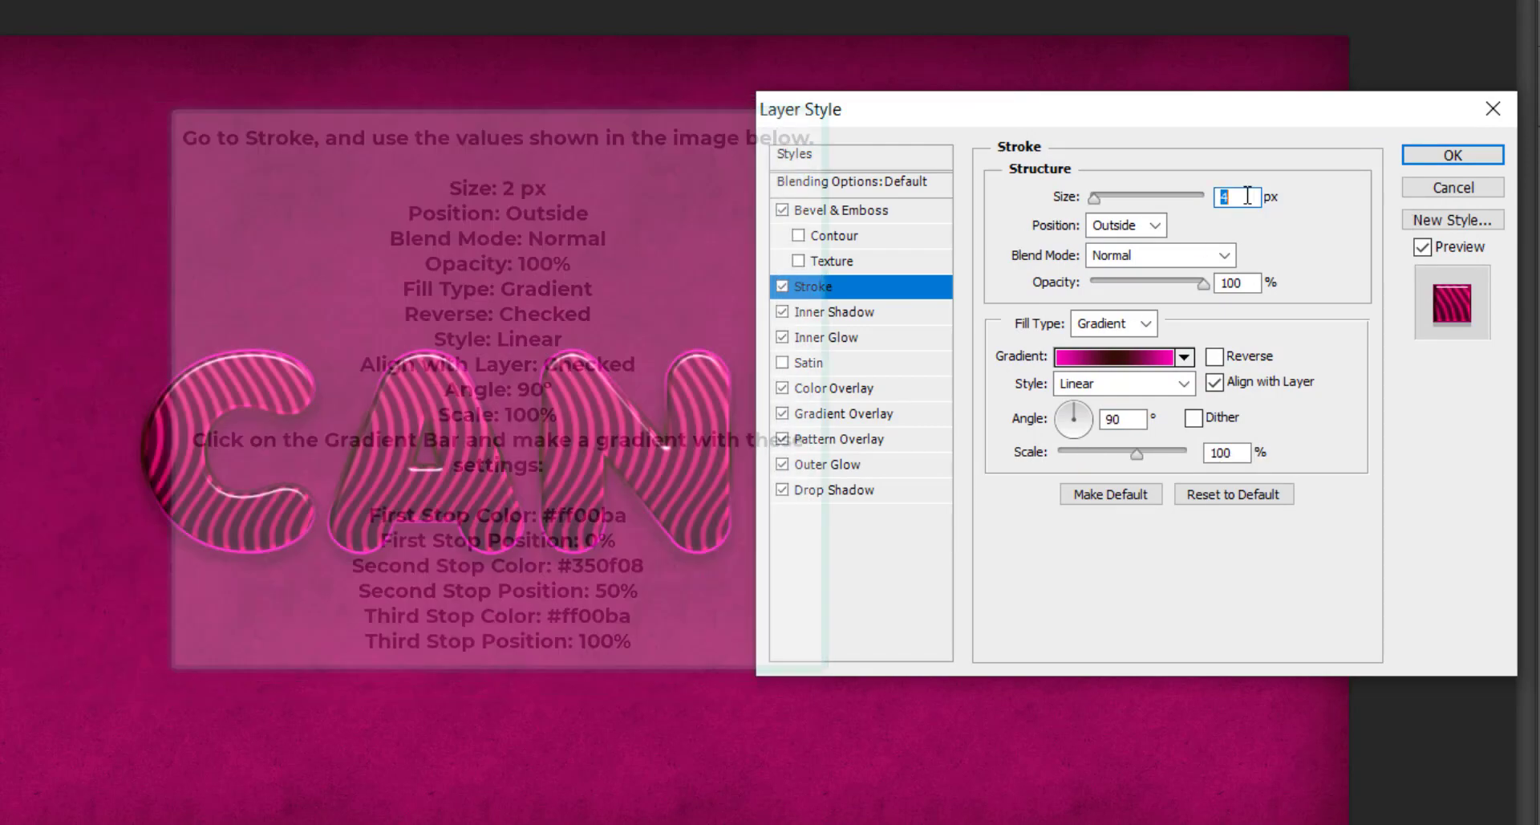
Set the stroke size to 4 px and apply the layer style to the candy text
double_click(1248, 196)
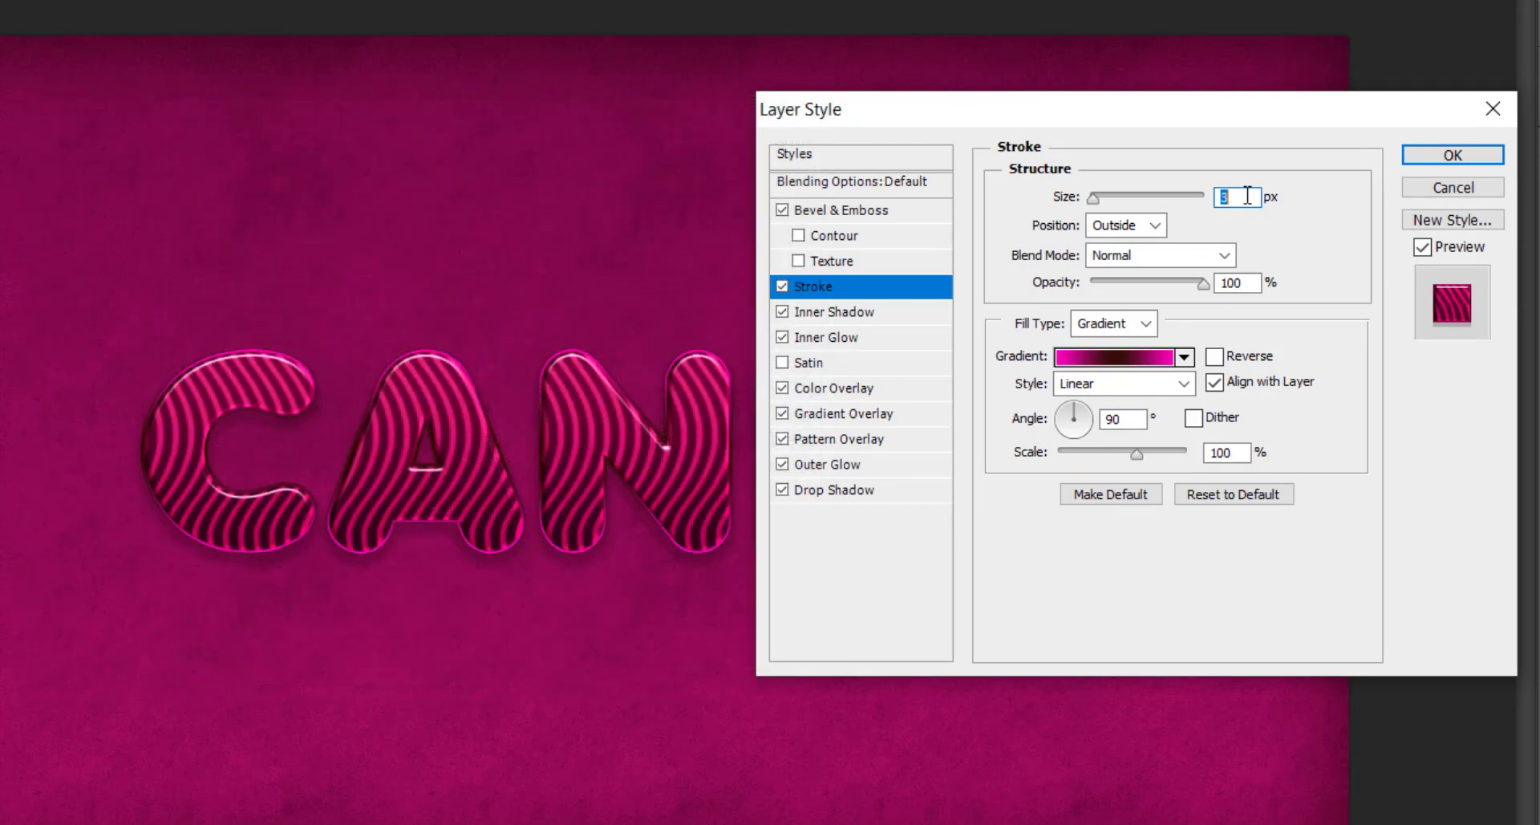
key("Up")
key("Up")
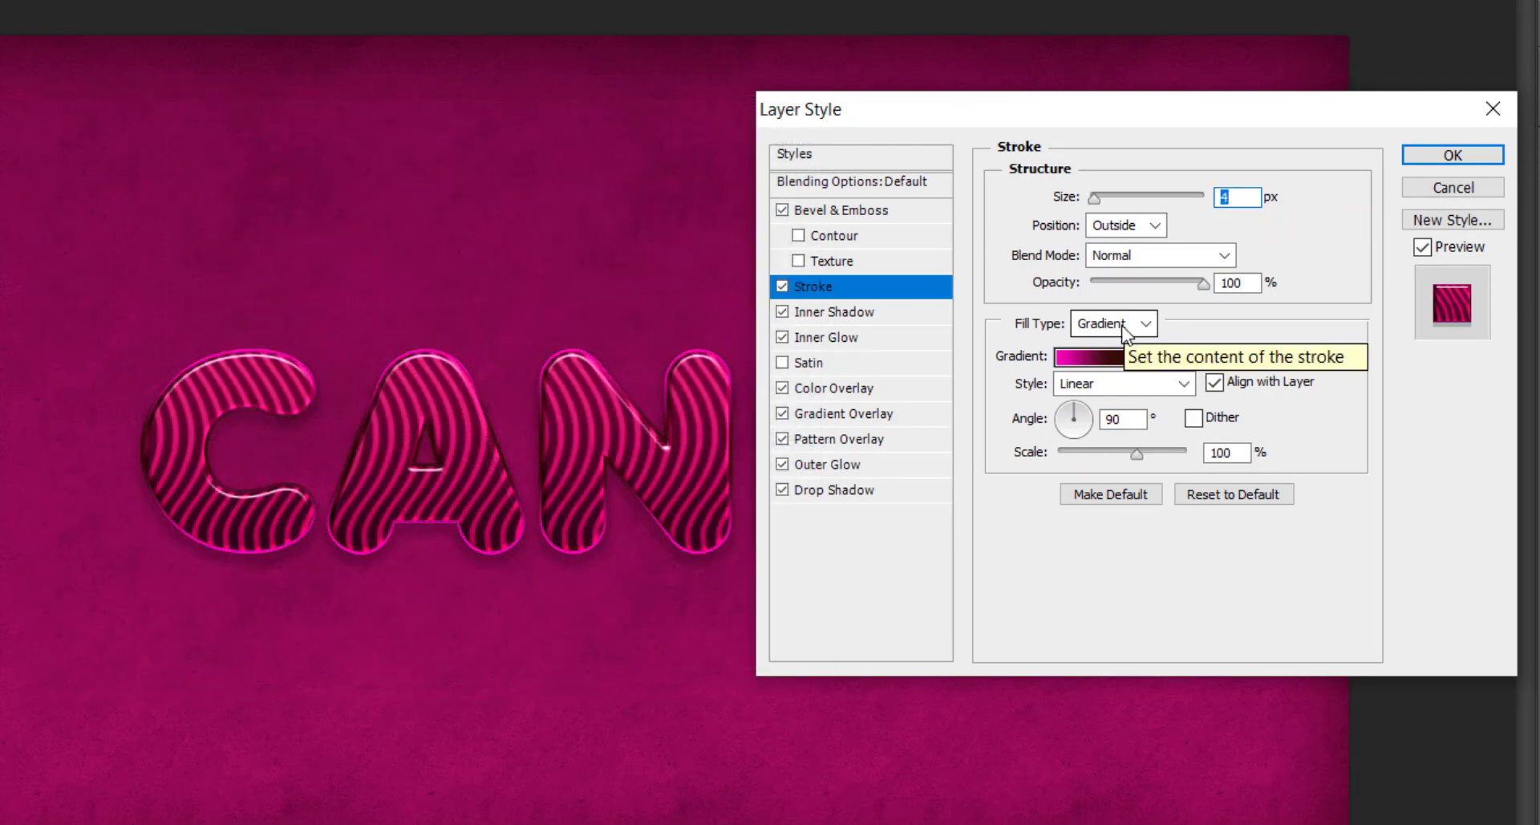
left_click(1453, 155)
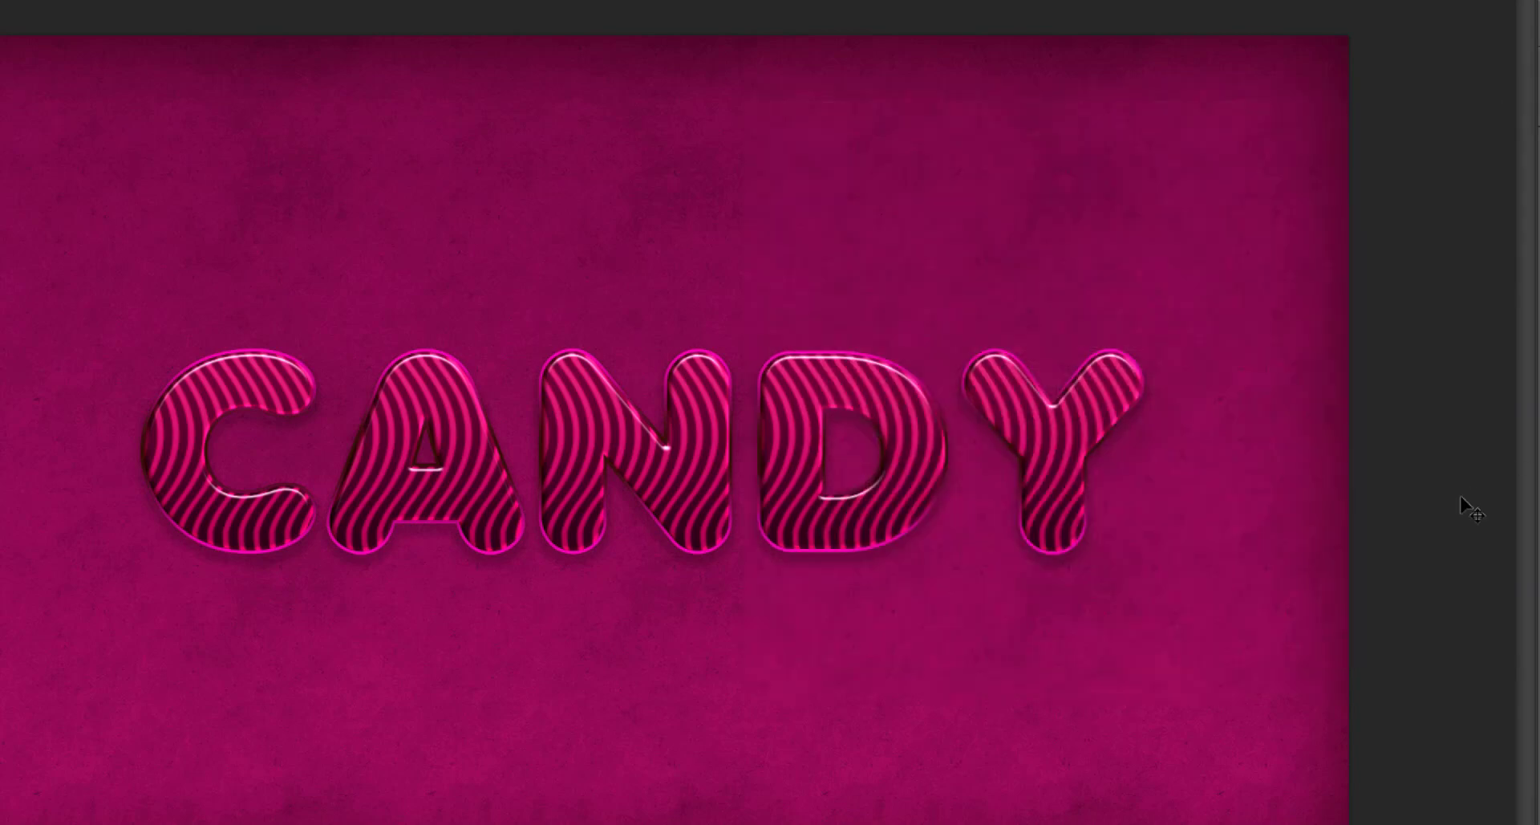